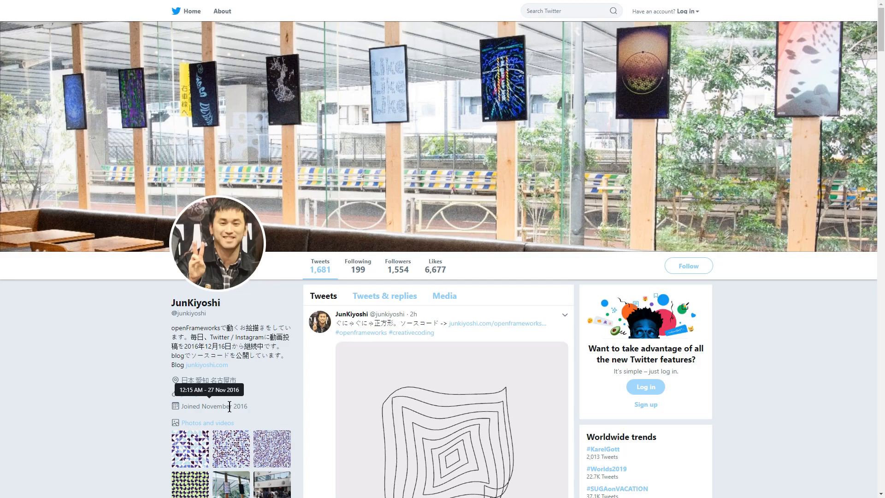
{"action": "scroll", "coordinate": [133, 265], "scroll_direction": "down", "scroll_amount": 17}
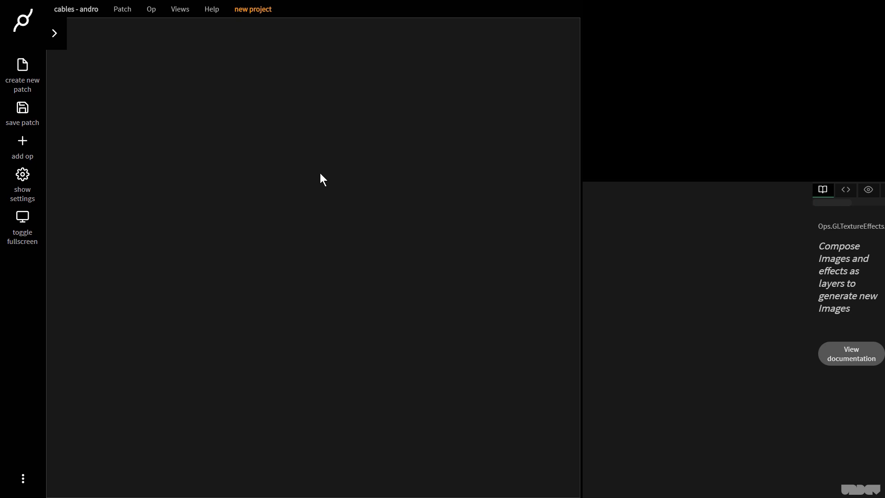
- Add a MainLoop op to the empty patch
{"action": "double_click", "coordinate": [320, 173]}
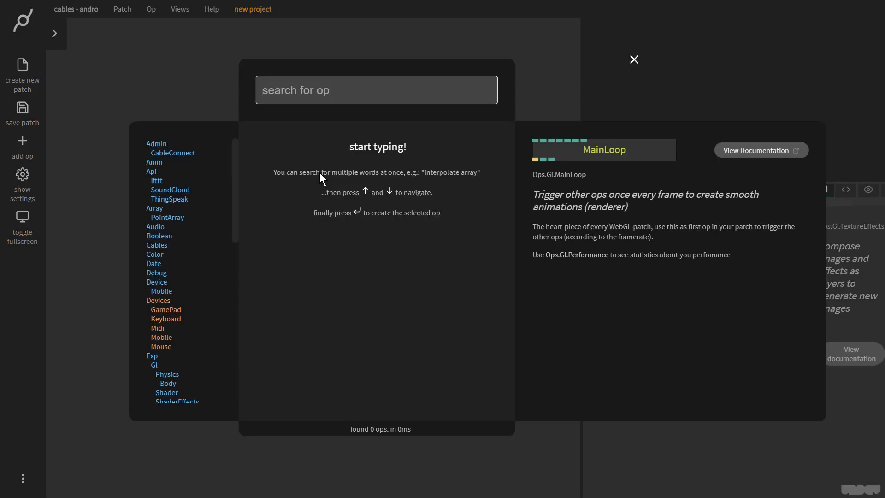
{"action": "type", "text": "mainlo"}
{"action": "key", "text": "Return"}
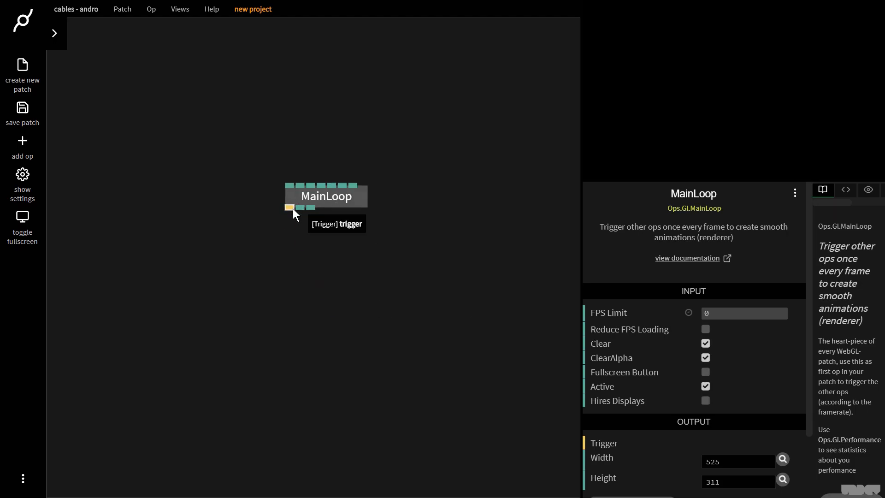
- Add a Sequence op connected to the MainLoop's trigger output
{"action": "left_click_drag", "start_coordinate": [292, 208], "coordinate": [289, 252]}
{"action": "type", "text": "seq"}
{"action": "key", "text": "Return"}
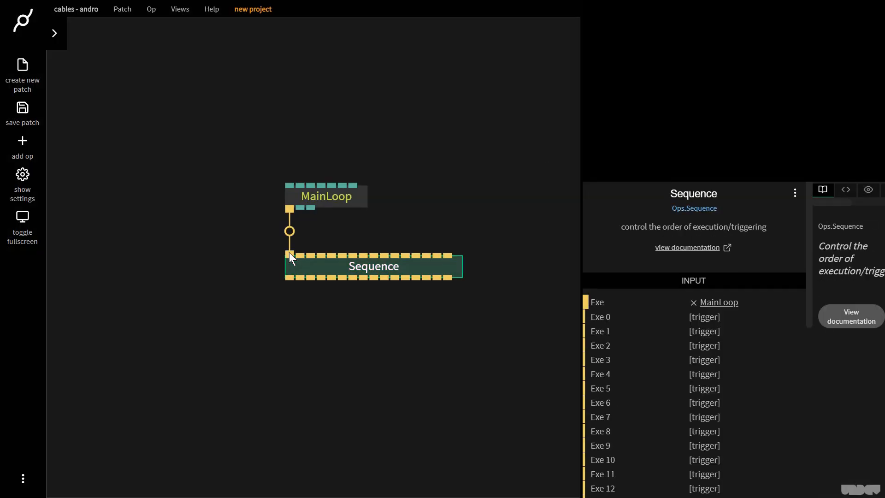
- Add an ImageCompose op (Ops.Gl.TextureEffects) triggered by the Sequence
{"action": "left_click_drag", "start_coordinate": [285, 282], "coordinate": [139, 308]}
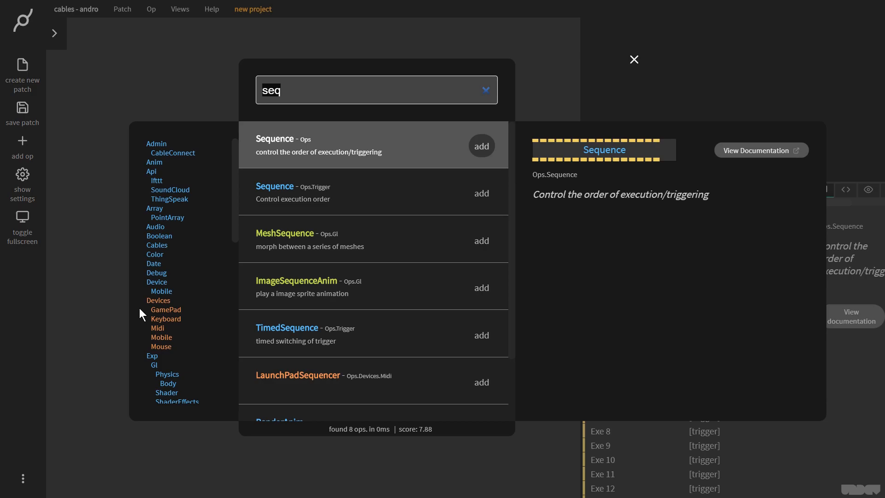
{"action": "type", "text": "image"}
{"action": "key", "text": "Down"}
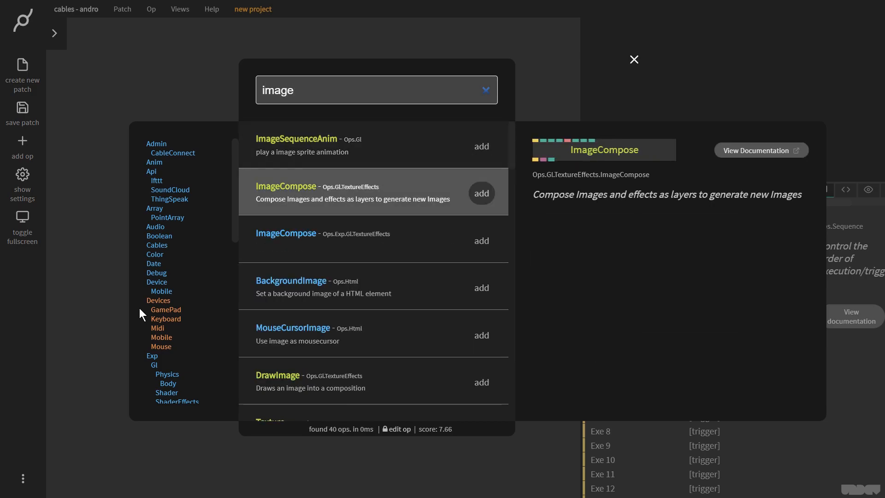
{"action": "key", "text": "Return"}
- Add a Shapes2d op connected below the ImageCompose
{"action": "left_click_drag", "start_coordinate": [152, 330], "coordinate": [146, 406]}
{"action": "type", "text": "shapes2"}
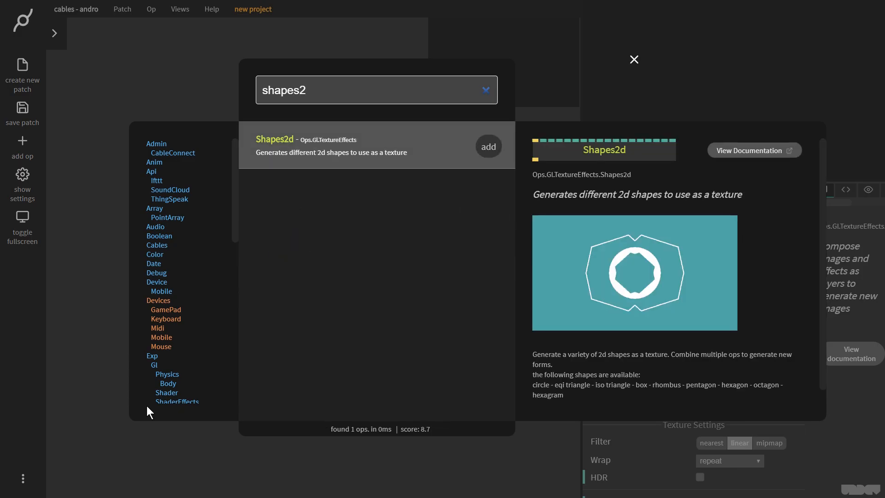
{"action": "key", "text": "Return"}
{"action": "scroll", "coordinate": [406, 338], "scroll_direction": "down", "scroll_amount": 3}
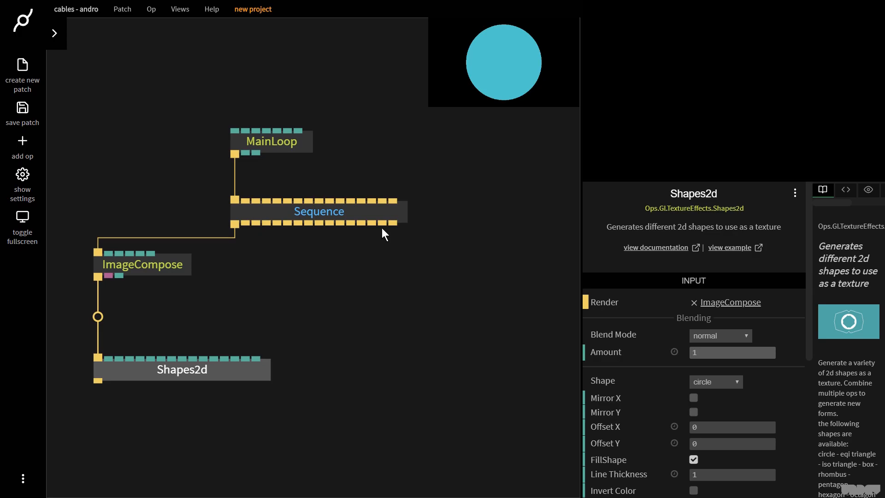
- Add a FullscreenRectangle op triggered by the Sequence and feed it the ImageCompose texture
{"action": "left_click_drag", "start_coordinate": [399, 229], "coordinate": [463, 276]}
{"action": "type", "text": "fullscreen"}
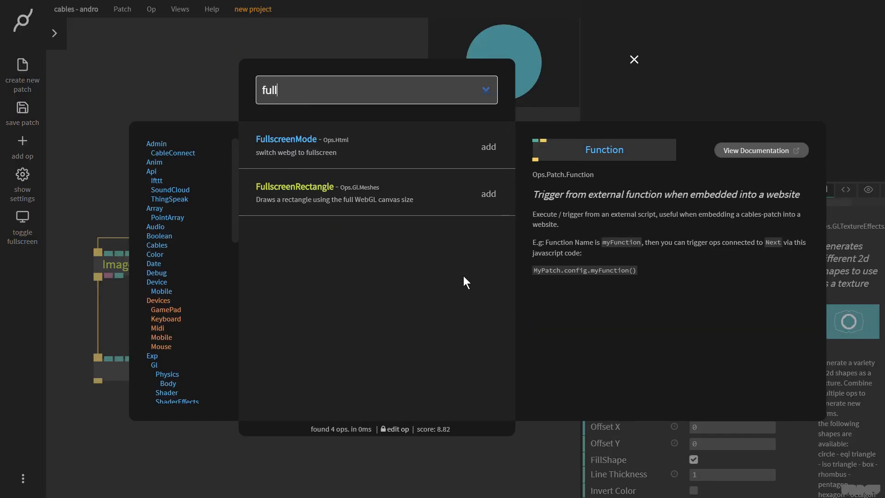
{"action": "key", "text": "Down"}
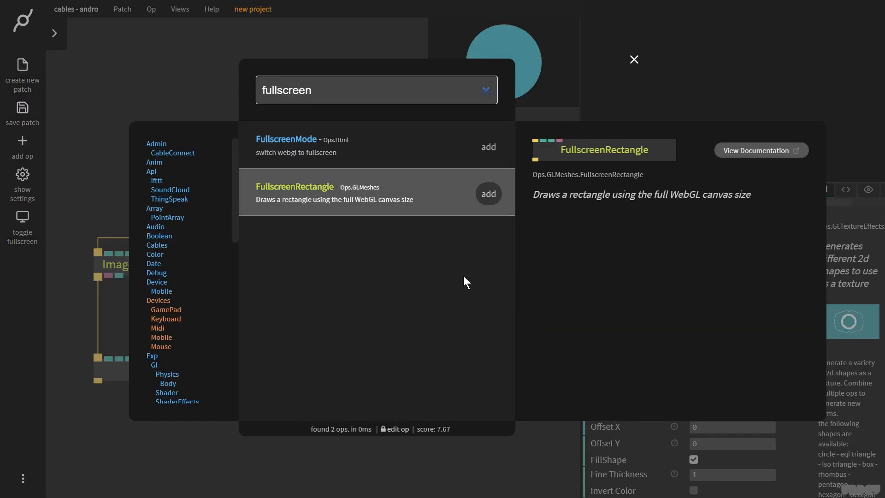
{"action": "key", "text": "Return"}
{"action": "left_click_drag", "start_coordinate": [108, 275], "coordinate": [501, 276]}
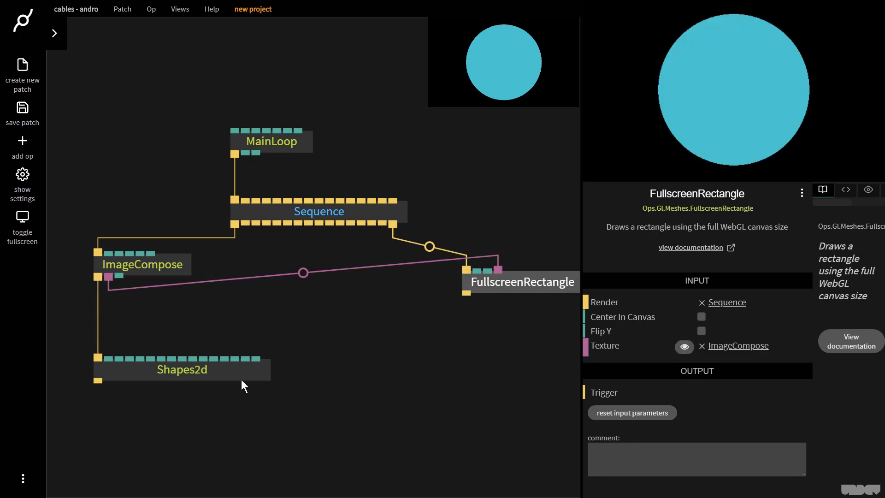
- Set the Shapes2d colour to white
{"action": "left_click", "coordinate": [215, 376]}
{"action": "scroll", "coordinate": [743, 432], "scroll_direction": "down", "scroll_amount": 2}
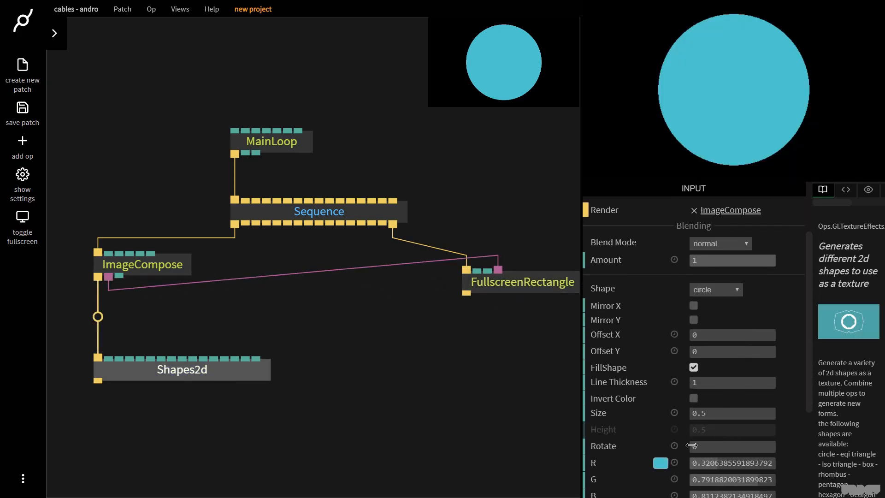
{"action": "left_click", "coordinate": [659, 463]}
{"action": "left_click_drag", "start_coordinate": [668, 368], "coordinate": [606, 341]}
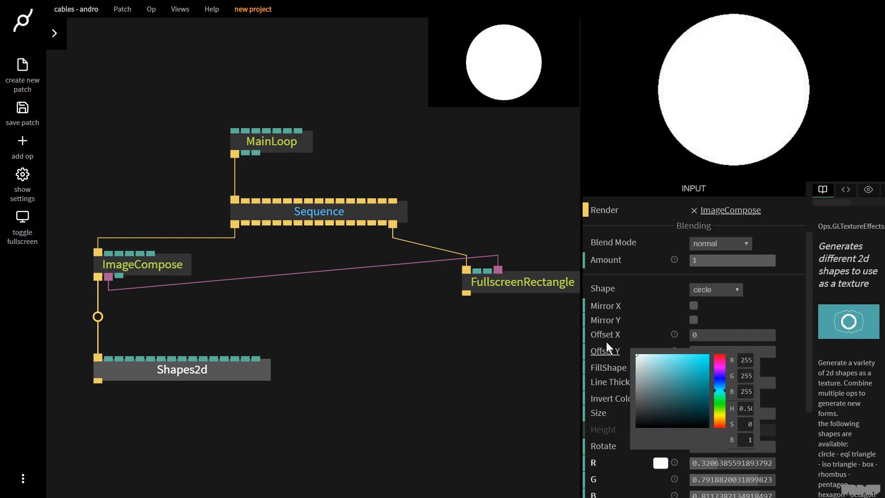
{"action": "left_click", "coordinate": [633, 465]}
- Change the Shapes2d shape to box with width 0.2 and height 0.1
{"action": "left_click", "coordinate": [708, 292]}
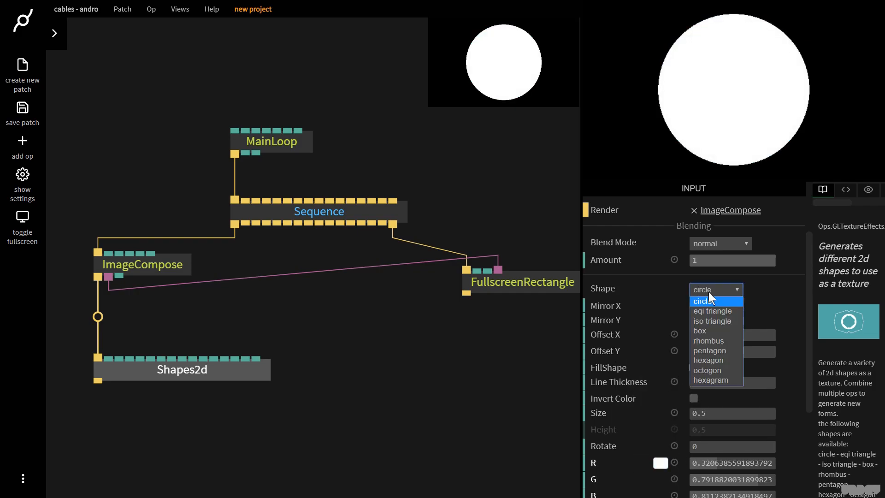
{"action": "left_click", "coordinate": [714, 328]}
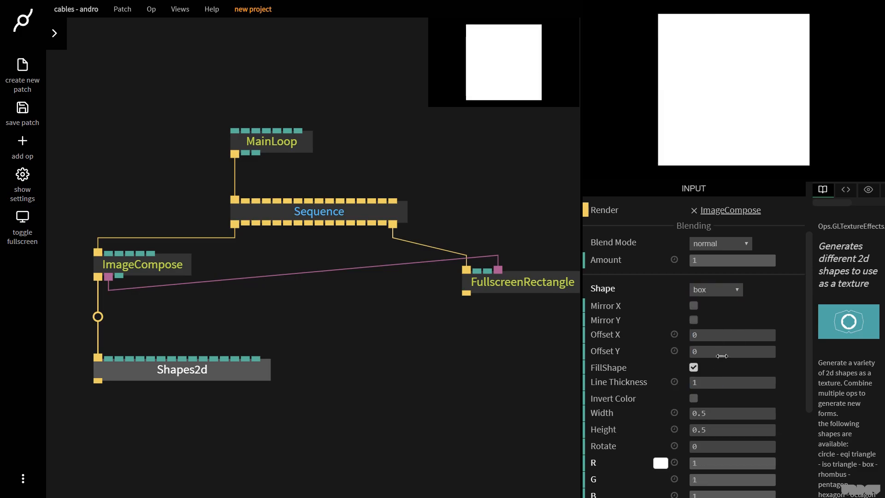
{"action": "left_click", "coordinate": [749, 415]}
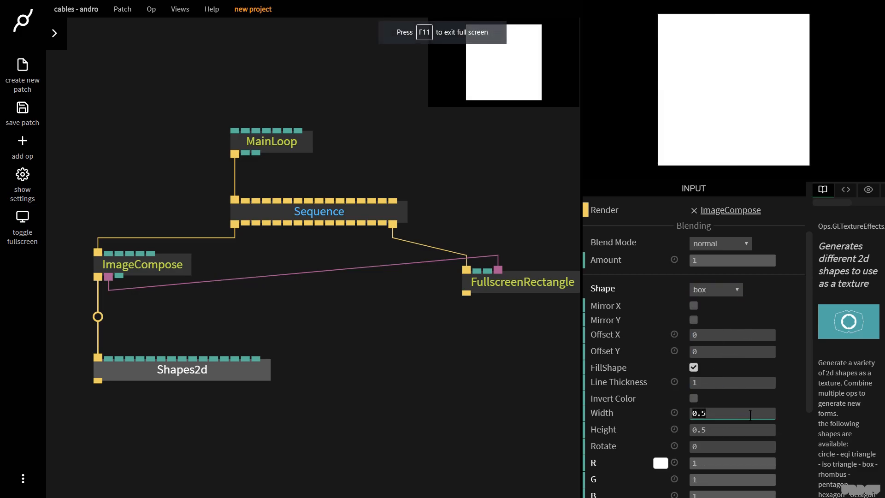
{"action": "type", "text": "0.2"}
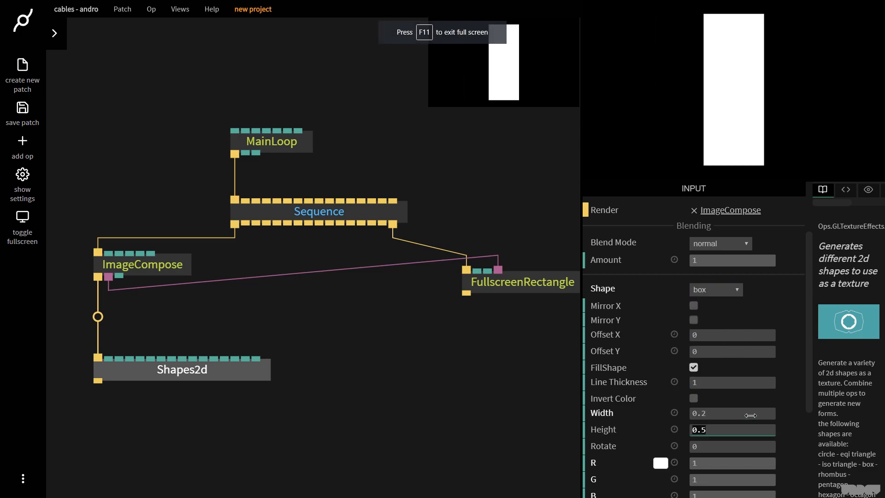
{"action": "type", "text": "0.1"}
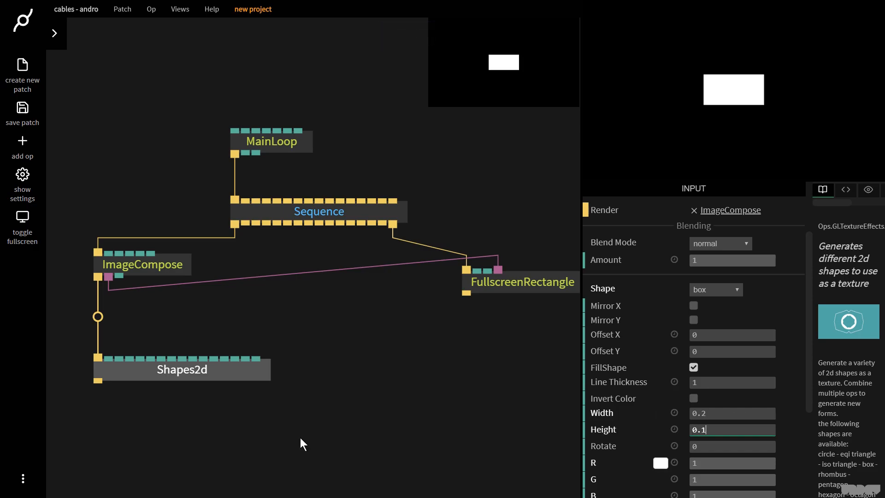
{"action": "left_click", "coordinate": [151, 421]}
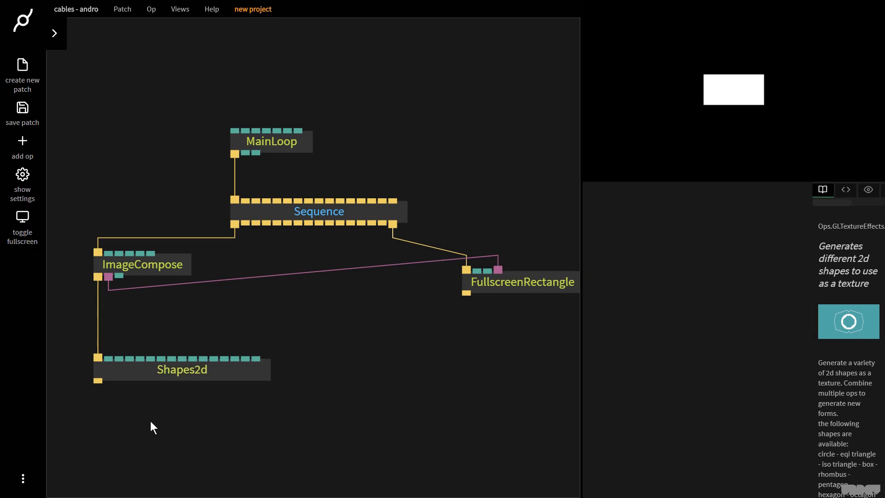
- Add a Scroll op chained after the Shapes2d op
{"action": "left_click", "coordinate": [164, 266]}
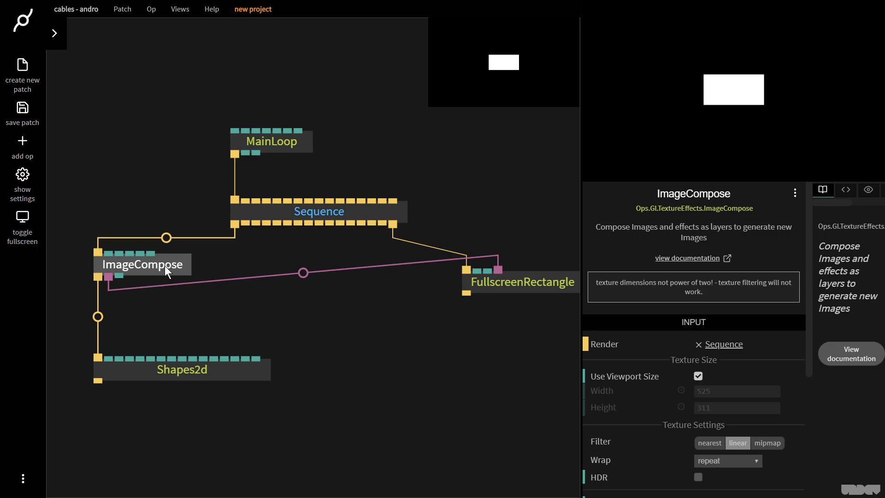
{"action": "left_click", "coordinate": [152, 364]}
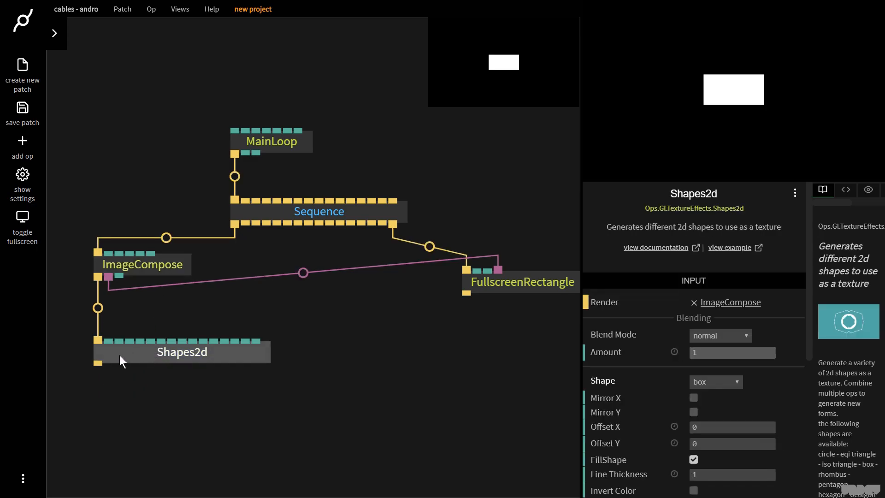
{"action": "left_click_drag", "start_coordinate": [98, 362], "coordinate": [100, 395]}
{"action": "type", "text": "scroll"}
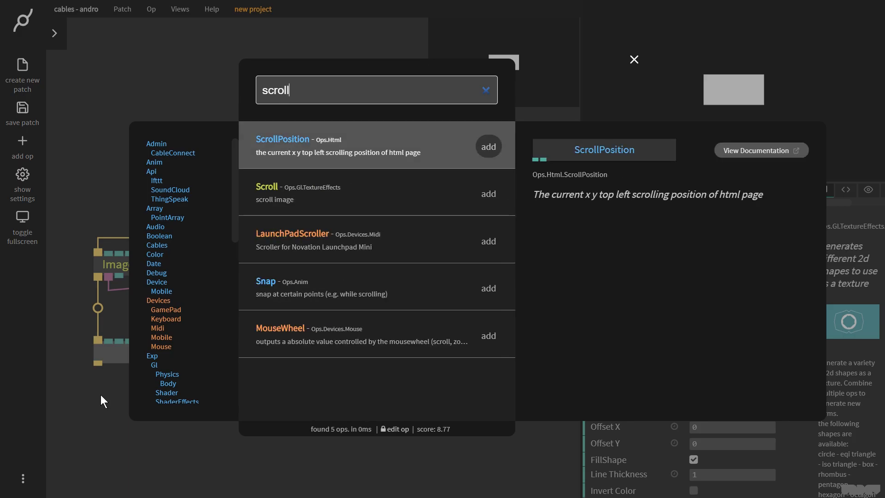
{"action": "key", "text": "Return"}
{"action": "left_click_drag", "start_coordinate": [112, 404], "coordinate": [113, 421]}
- Drive the Scroll's AmountY with a new Timer op and set the timer speed to 0.25
{"action": "left_click_drag", "start_coordinate": [708, 334], "coordinate": [735, 333]}
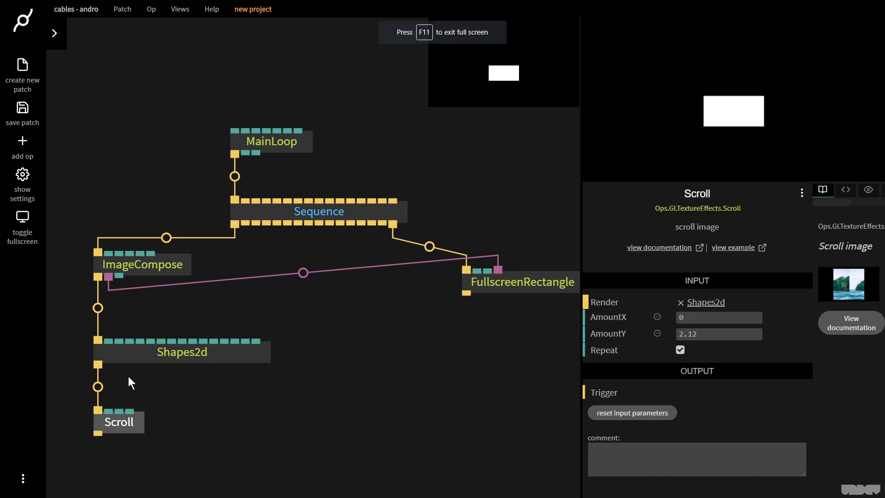
{"action": "left_click", "coordinate": [127, 376]}
{"action": "left_click_drag", "start_coordinate": [119, 410], "coordinate": [103, 384]}
{"action": "type", "text": "timer"}
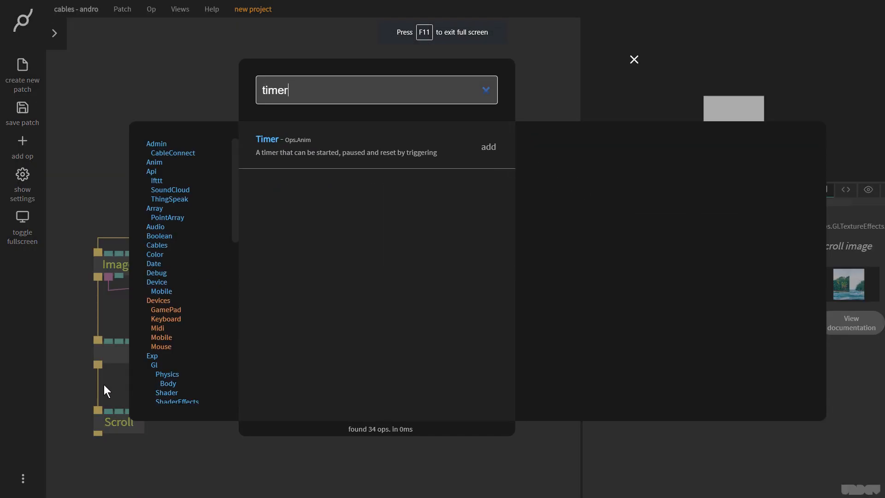
{"action": "key", "text": "Return"}
{"action": "left_click", "coordinate": [709, 338]}
{"action": "type", "text": "0.25"}
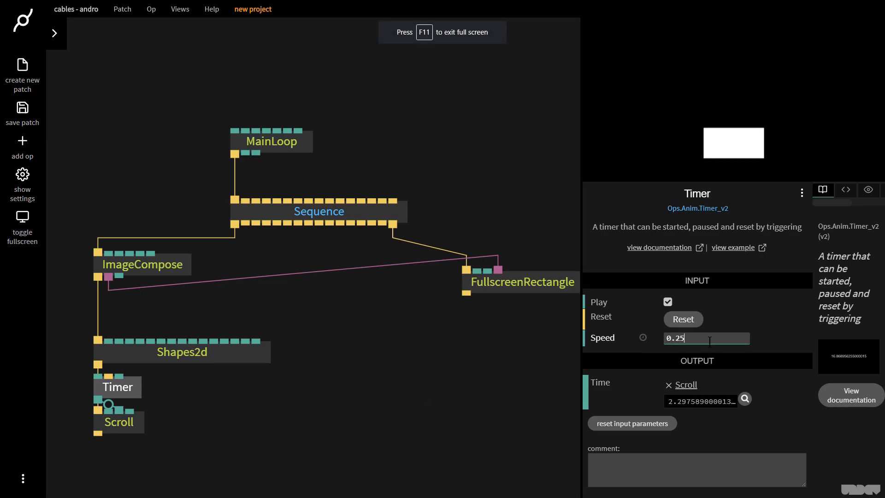
- Disconnect the ImageCompose texture from the FullscreenRectangle
{"action": "scroll", "coordinate": [310, 371], "scroll_direction": "down", "scroll_amount": 4}
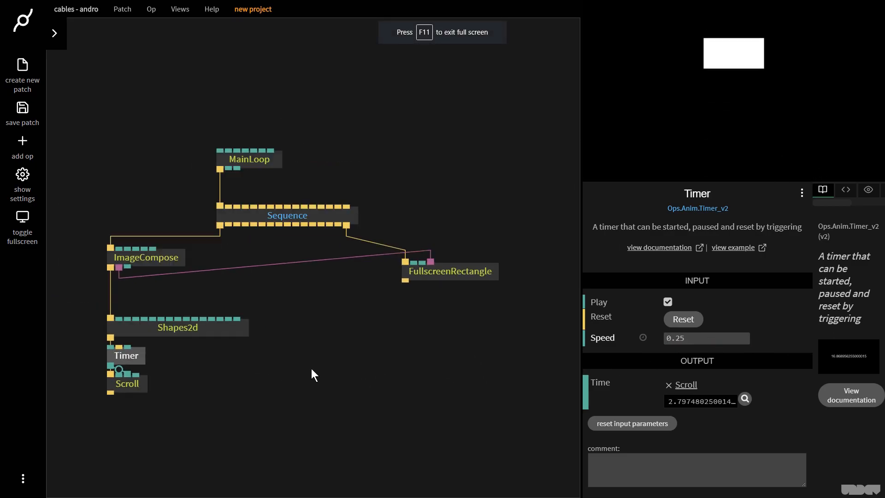
{"action": "left_click_drag", "start_coordinate": [447, 249], "coordinate": [516, 131]}
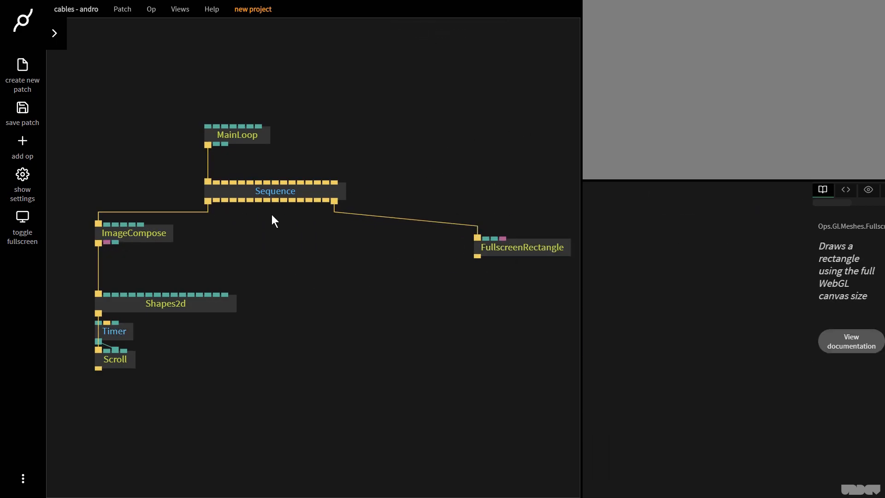
- Add a Render2Texture op triggered by the Sequence
{"action": "left_click_drag", "start_coordinate": [258, 199], "coordinate": [304, 258]}
{"action": "type", "text": "render2"}
{"action": "key", "text": "Return"}
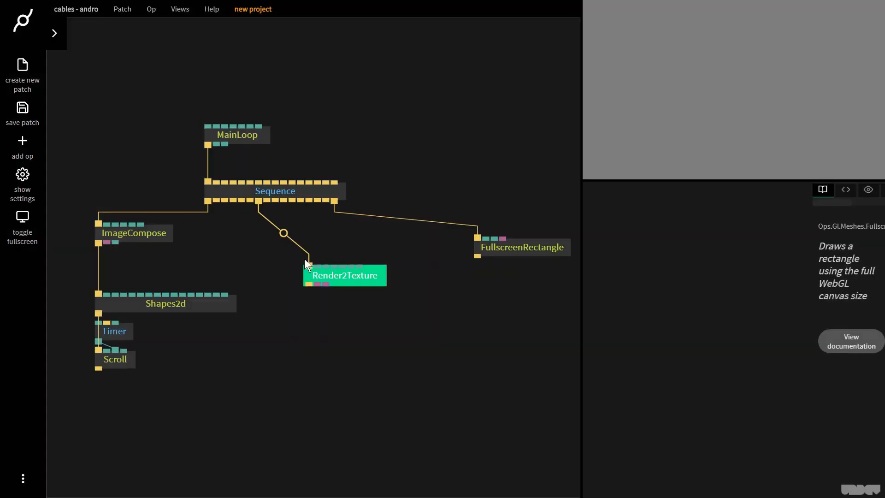
{"action": "left_click_drag", "start_coordinate": [366, 276], "coordinate": [359, 277]}
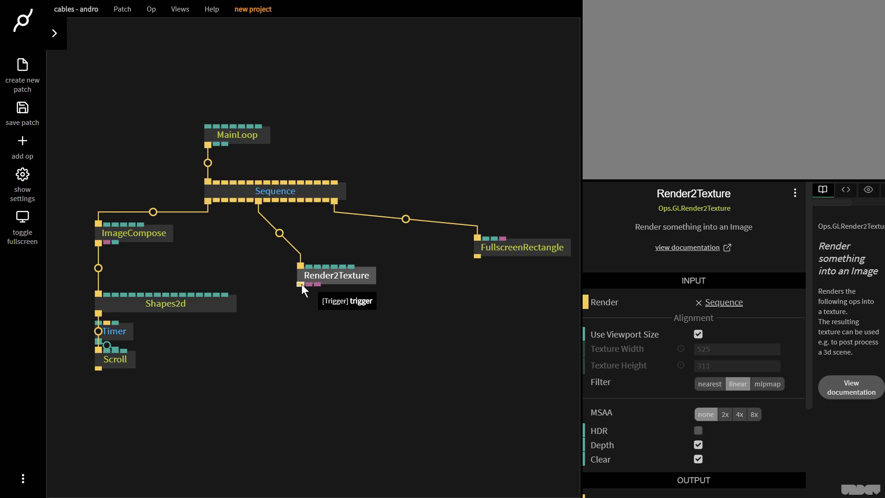
- Add a ClearColor op under Render2Texture and route Render2Texture's texture into the FullscreenRectangle
{"action": "left_click_drag", "start_coordinate": [301, 284], "coordinate": [302, 334]}
{"action": "type", "text": "cle"}
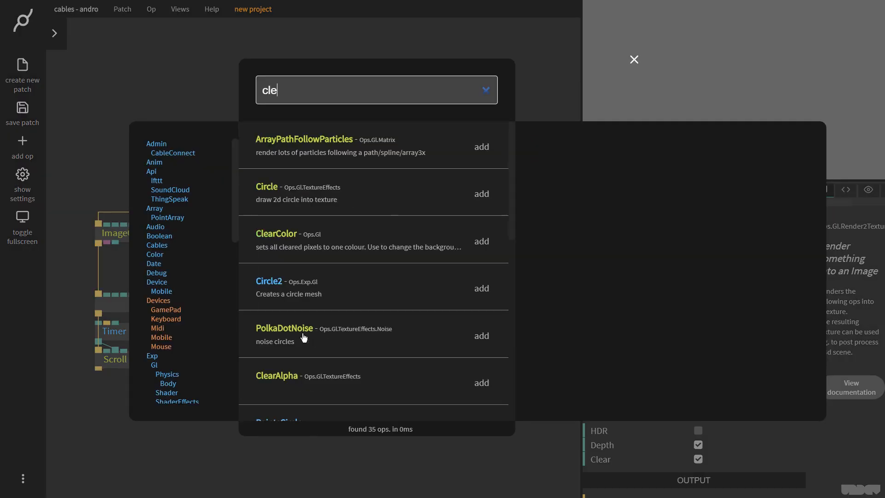
{"action": "type", "text": "arcolor"}
{"action": "key", "text": "Return"}
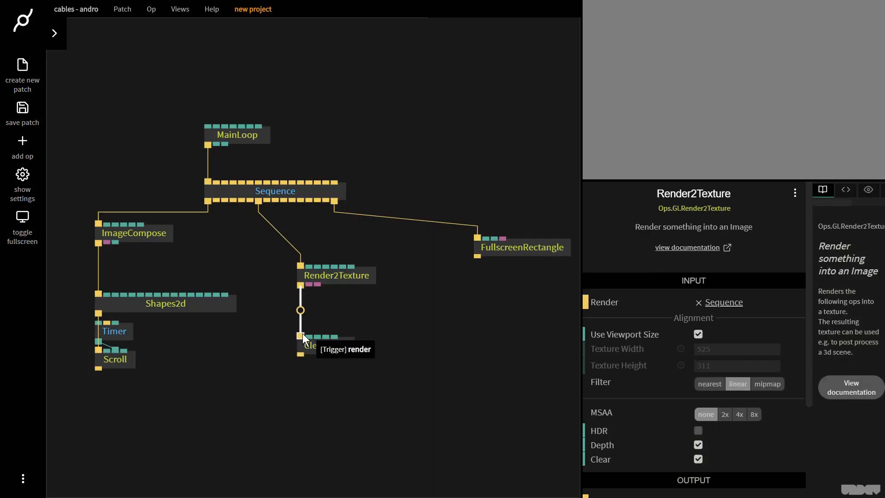
{"action": "left_click_drag", "start_coordinate": [317, 284], "coordinate": [532, 250]}
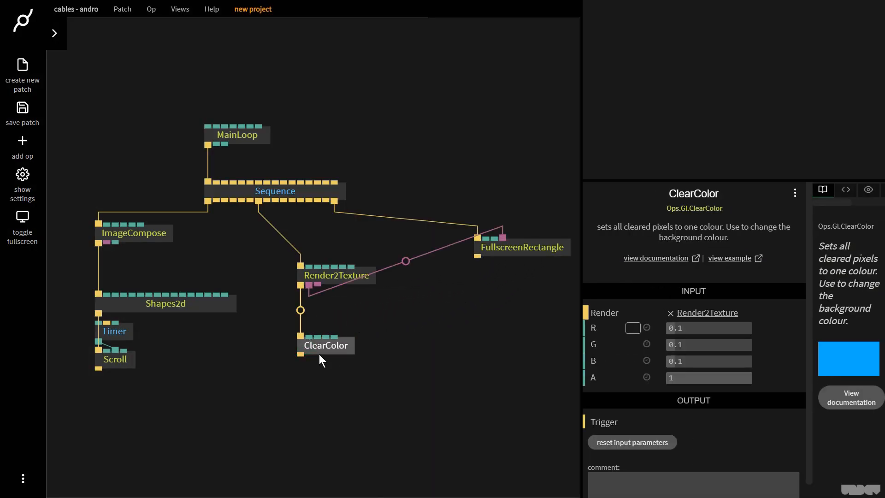
- Set the ClearColor colour to a dark teal, R 56, G 110, B 112
{"action": "left_click", "coordinate": [633, 328]}
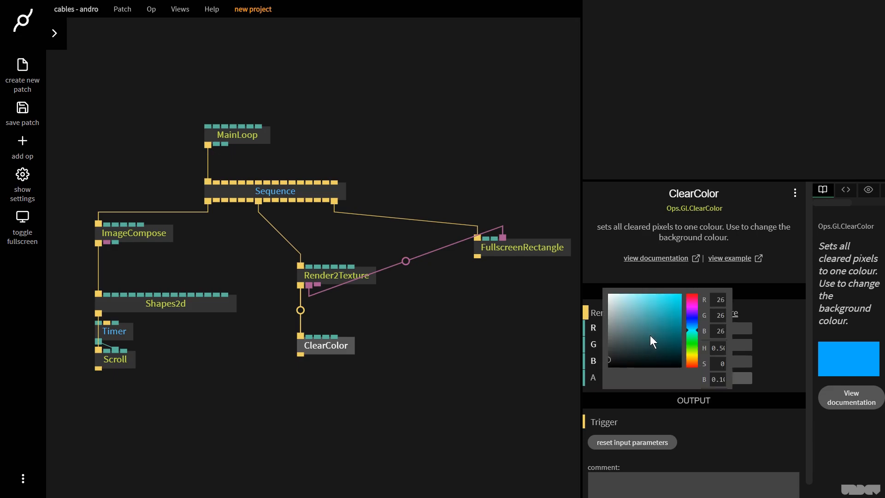
{"action": "left_click", "coordinate": [649, 335]}
{"action": "left_click", "coordinate": [644, 334]}
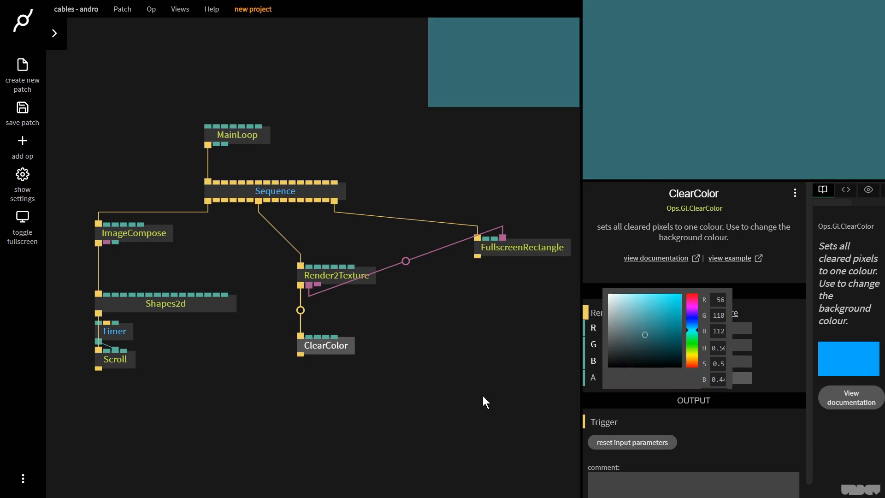
- Add a TransformView op below ClearColor, linked from its output
{"action": "left_click_drag", "start_coordinate": [314, 344], "coordinate": [314, 327]}
{"action": "left_click", "coordinate": [301, 338]}
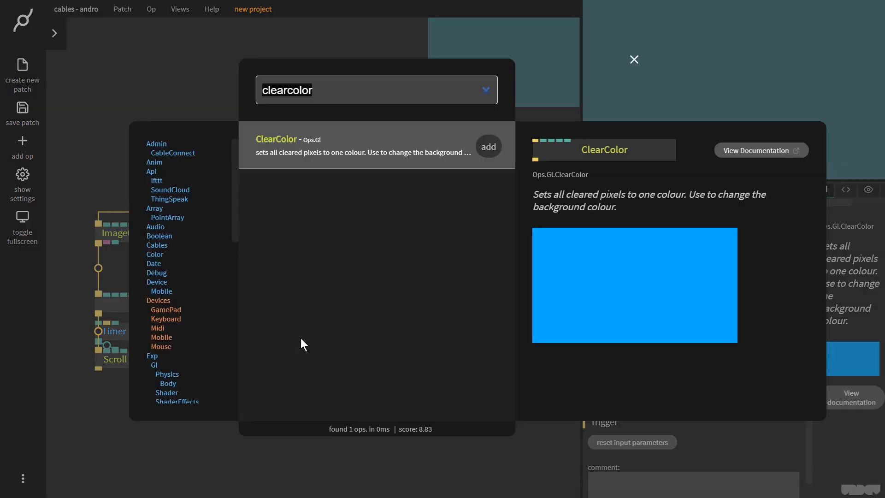
{"action": "type", "text": "tra"}
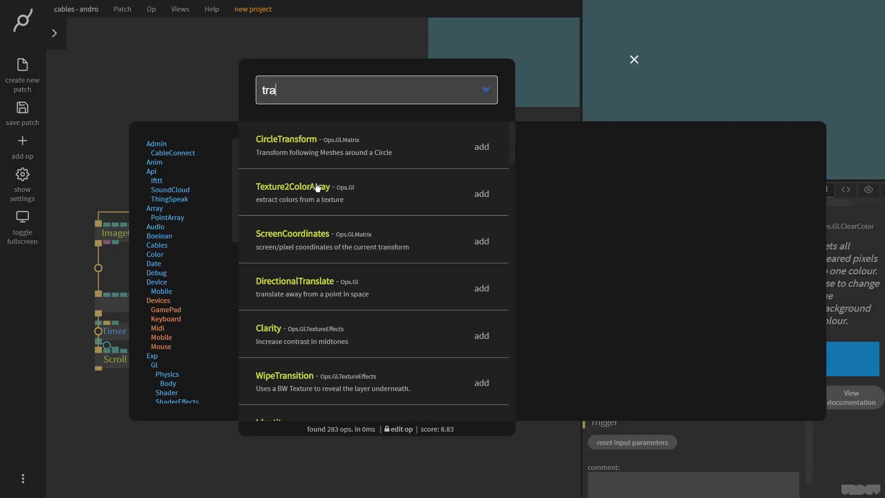
{"action": "type", "text": "nsform view"}
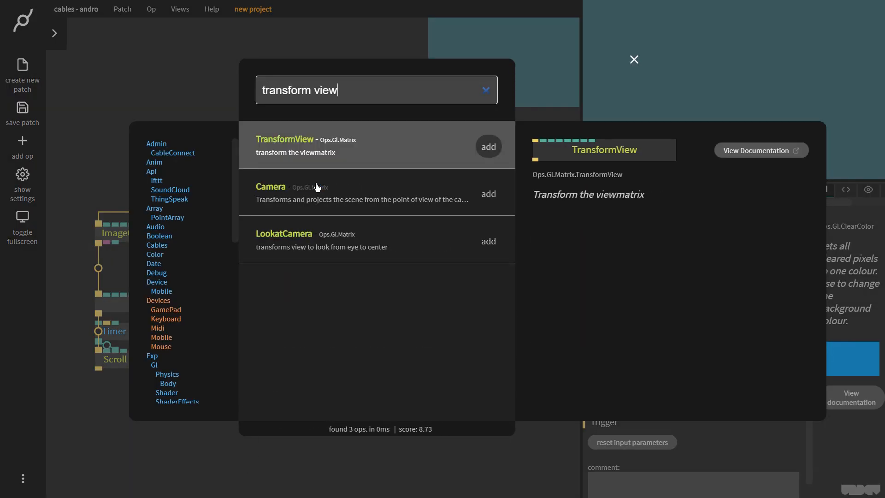
{"action": "key", "text": "Return"}
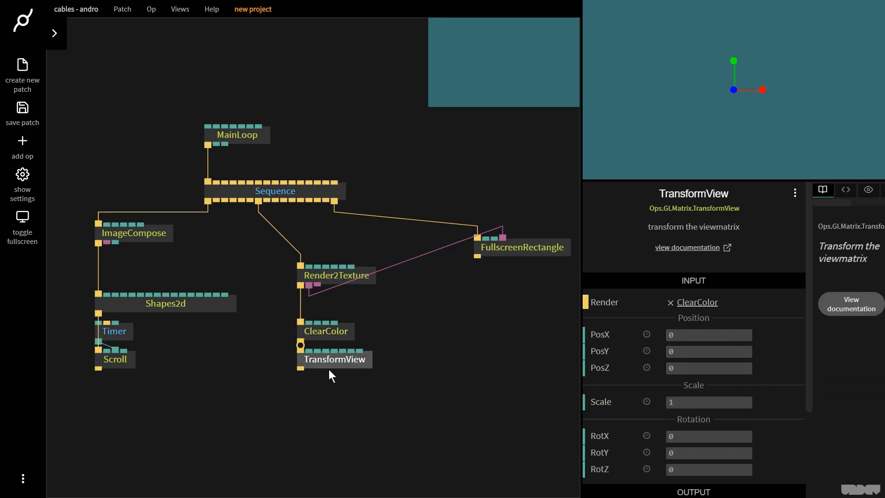
- Add an OrbitControls op below TransformView
{"action": "left_click_drag", "start_coordinate": [301, 375], "coordinate": [298, 412]}
{"action": "type", "text": "orbit controls"}
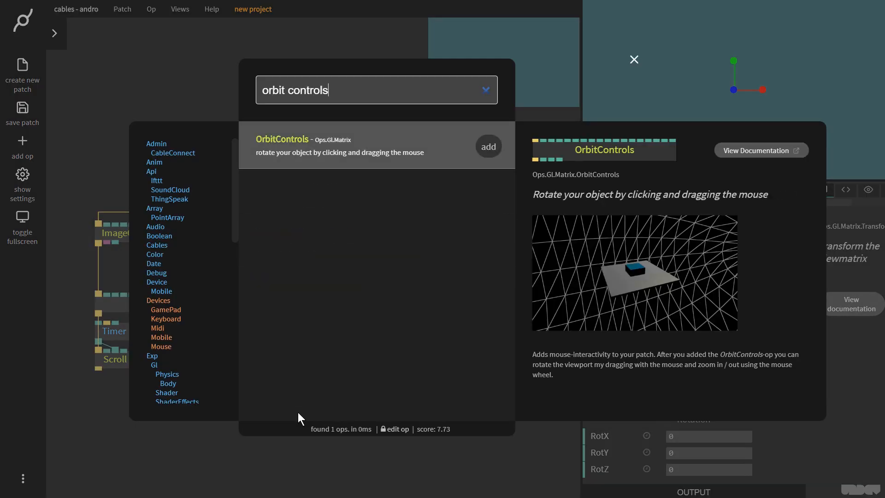
{"action": "key", "text": "Return"}
{"action": "left_click", "coordinate": [749, 106]}
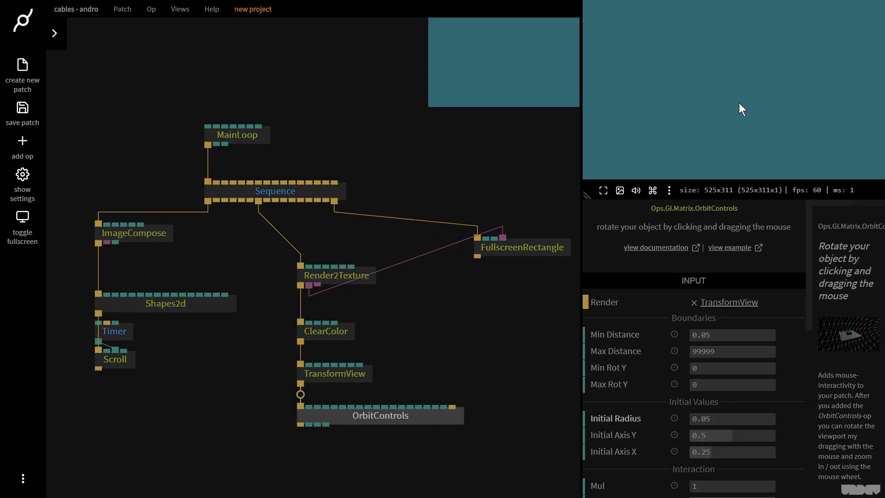
- Add a BasicMaterial op below OrbitControls
{"action": "left_click_drag", "start_coordinate": [432, 363], "coordinate": [367, 295]}
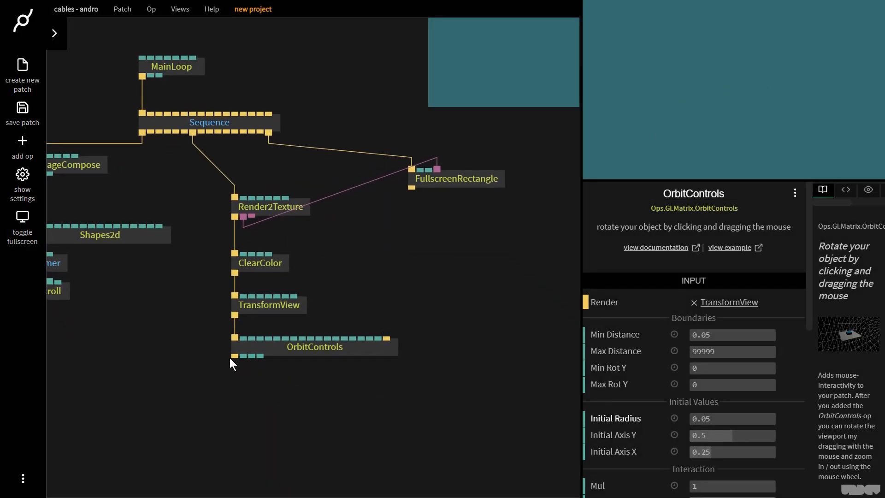
{"action": "left_click_drag", "start_coordinate": [314, 390], "coordinate": [350, 378]}
{"action": "left_click_drag", "start_coordinate": [272, 342], "coordinate": [264, 413]}
{"action": "type", "text": "basicmat"}
{"action": "key", "text": "Return"}
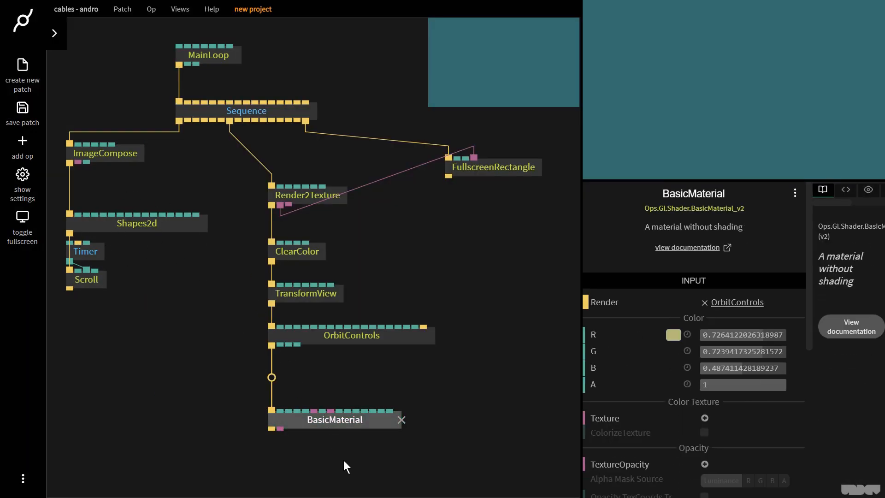
- Add a Transform op below BasicMaterial
{"action": "scroll", "coordinate": [318, 442], "scroll_direction": "down", "scroll_amount": 1}
{"action": "left_click_drag", "start_coordinate": [270, 400], "coordinate": [267, 444]}
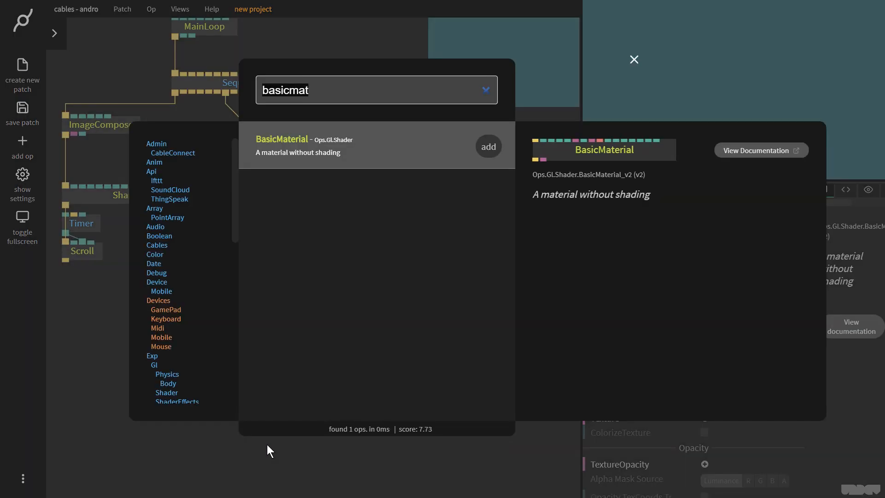
{"action": "type", "text": "transform"}
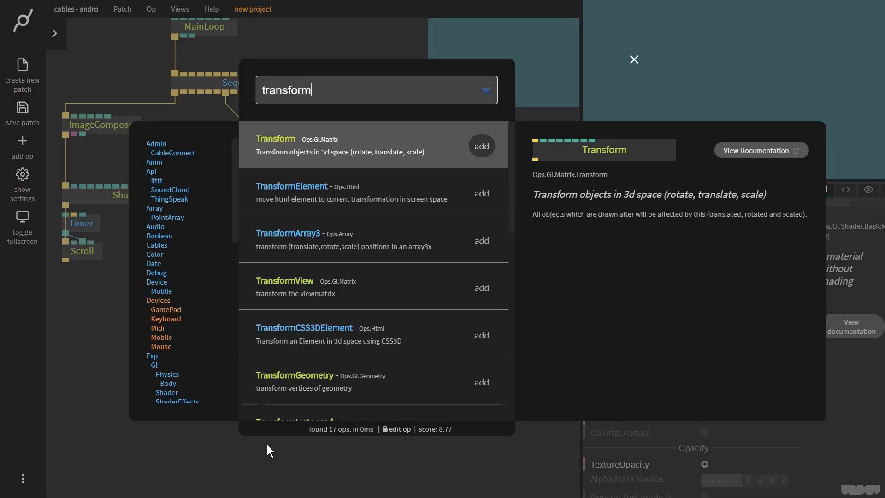
{"action": "key", "text": "Return"}
{"action": "left_click", "coordinate": [291, 460]}
{"action": "left_click_drag", "start_coordinate": [429, 442], "coordinate": [433, 410]}
{"action": "scroll", "coordinate": [433, 410], "scroll_direction": "down", "scroll_amount": 2}
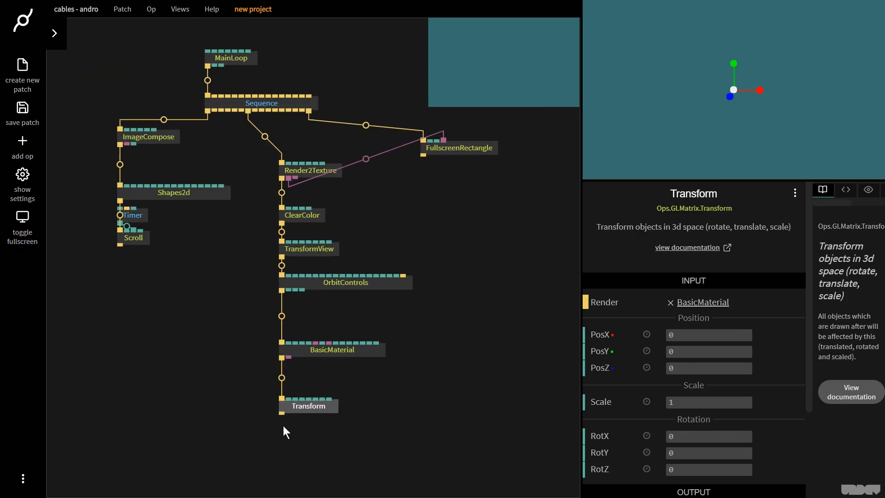
- Add a Cylinder op below the Transform op
{"action": "left_click_drag", "start_coordinate": [281, 417], "coordinate": [271, 453]}
{"action": "type", "text": "c"}
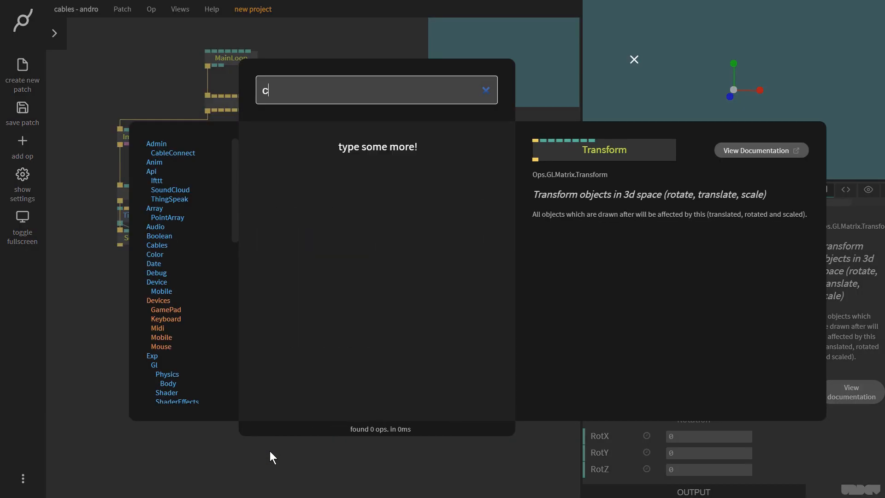
{"action": "type", "text": "yliner"}
{"action": "key", "text": "BackSpace"}
{"action": "key", "text": "BackSpace"}
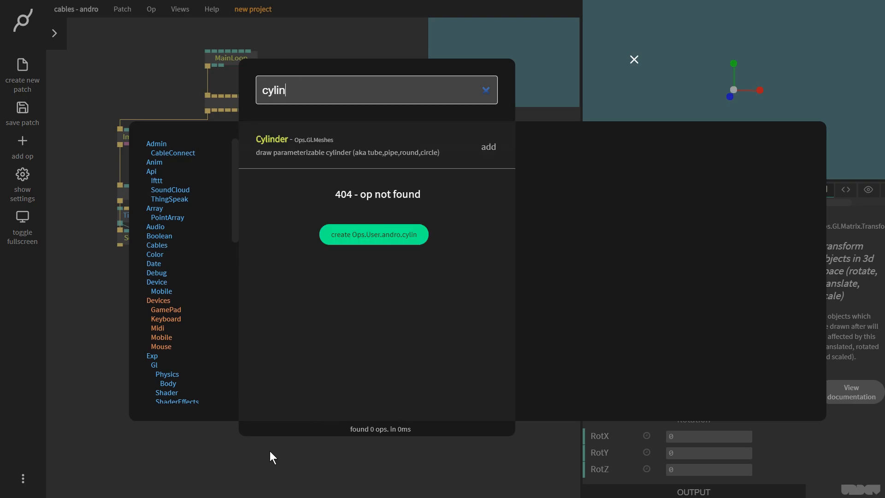
{"action": "type", "text": "d"}
{"action": "key", "text": "Return"}
{"action": "left_click_drag", "start_coordinate": [740, 118], "coordinate": [775, 102]}
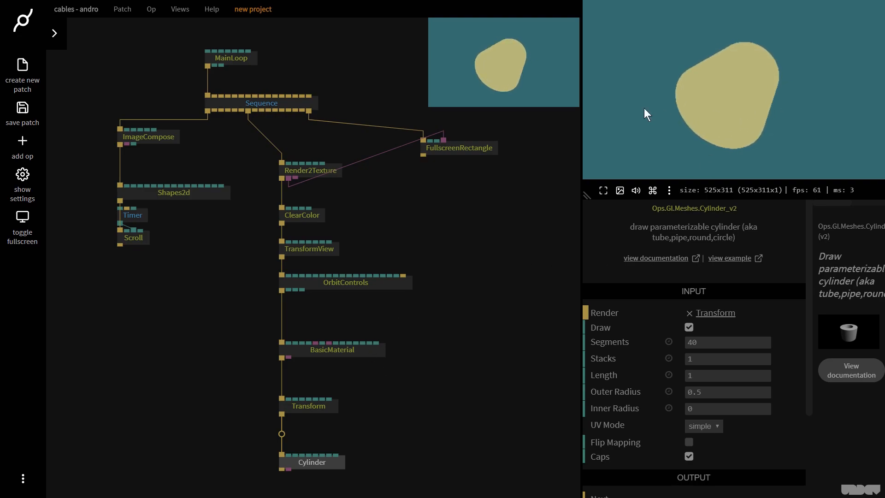
- Set the BasicMaterial colour to white
{"action": "left_click", "coordinate": [452, 418]}
{"action": "left_click", "coordinate": [367, 355]}
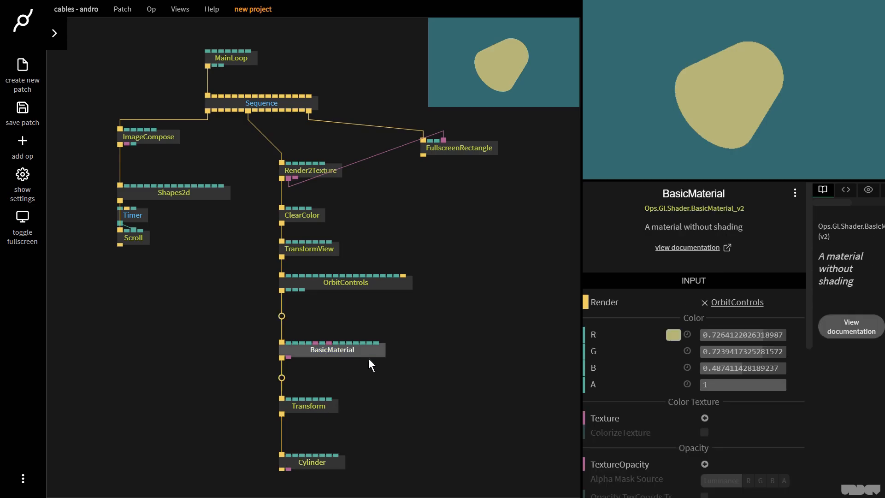
{"action": "left_click", "coordinate": [680, 336]}
{"action": "left_click_drag", "start_coordinate": [682, 346], "coordinate": [624, 275]}
{"action": "left_click", "coordinate": [332, 424]}
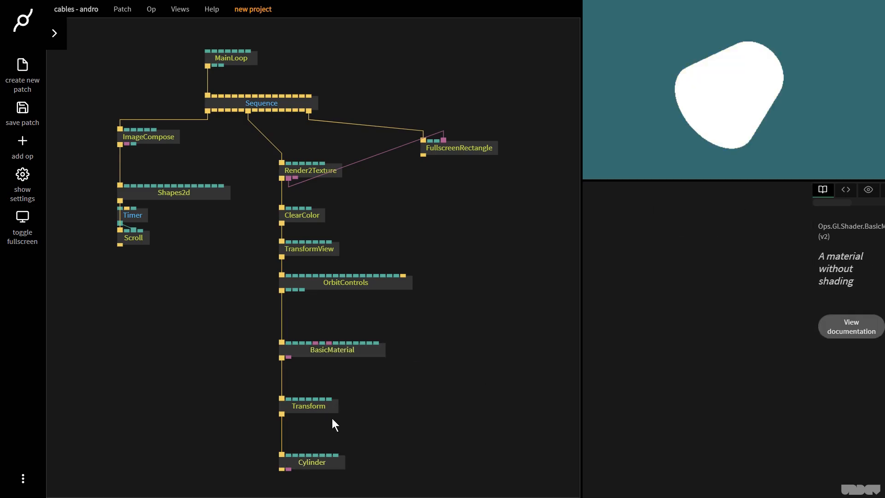
- Turn off the Cylinder's caps
{"action": "left_click", "coordinate": [317, 465]}
{"action": "left_click_drag", "start_coordinate": [750, 135], "coordinate": [780, 115]}
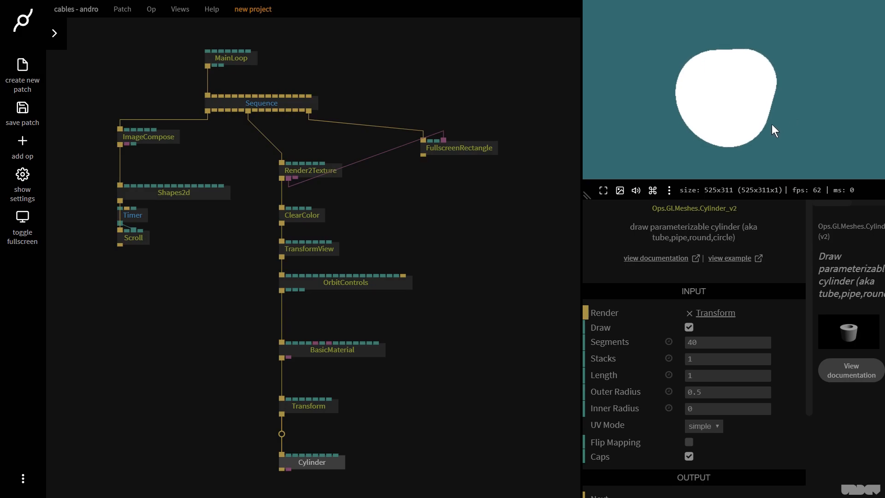
{"action": "left_click", "coordinate": [688, 456]}
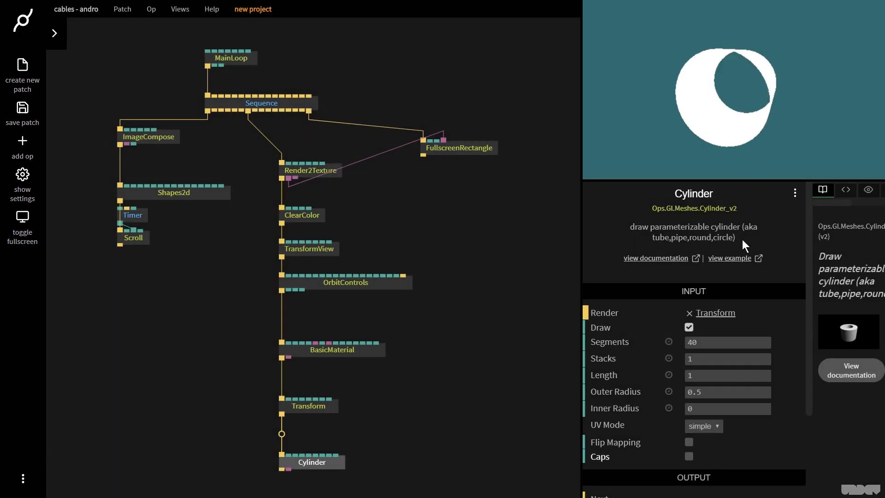
- Set the Cylinder's segments to 4
{"action": "left_click_drag", "start_coordinate": [821, 90], "coordinate": [691, 107]}
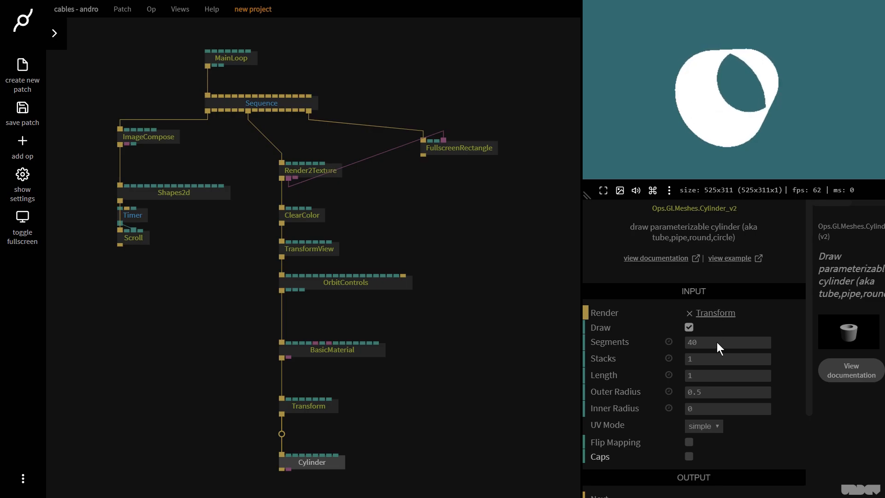
{"action": "left_click_drag", "start_coordinate": [716, 342], "coordinate": [690, 341]}
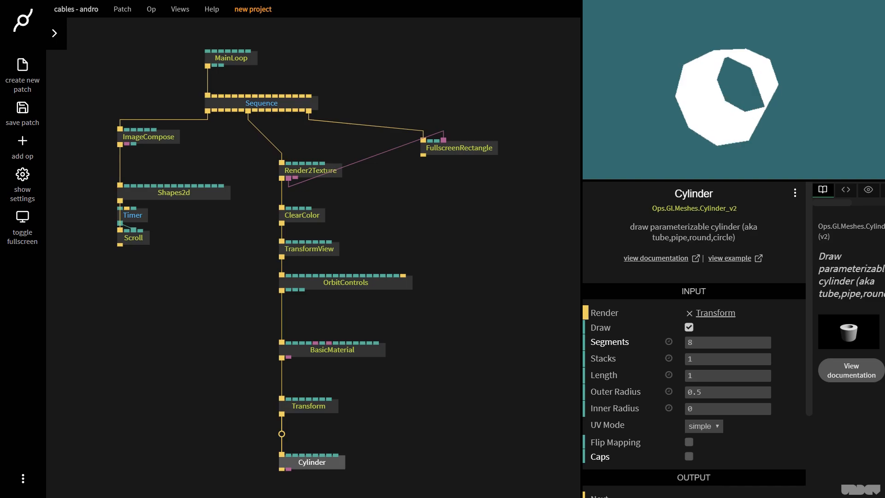
{"action": "left_click", "coordinate": [748, 339]}
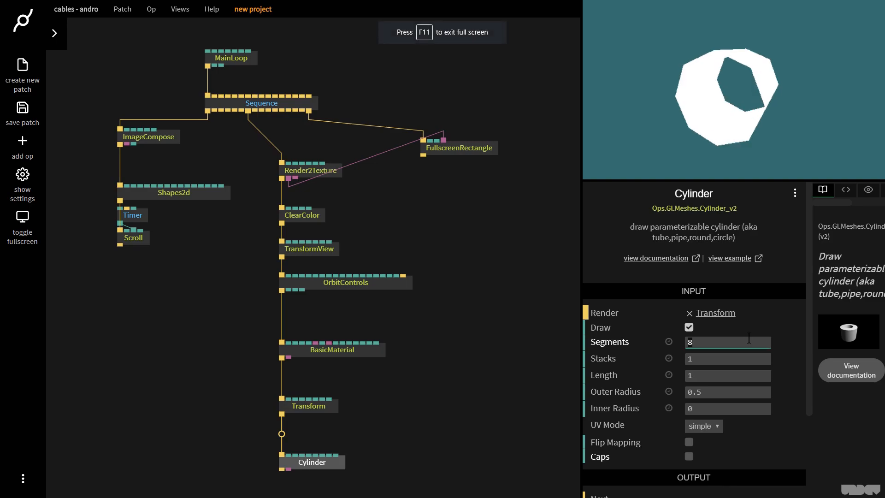
{"action": "type", "text": "4"}
{"action": "left_click_drag", "start_coordinate": [728, 134], "coordinate": [758, 105]}
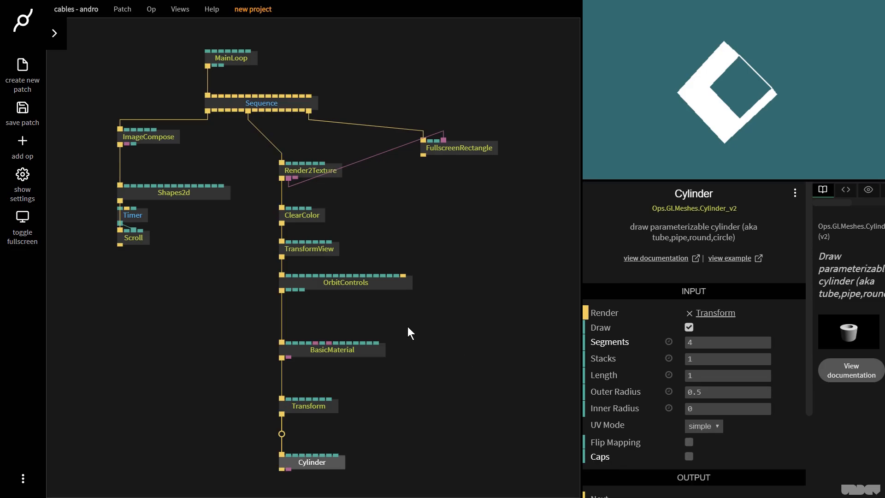
- Connect the ImageCompose texture output to BasicMaterial's TextureOpacity input
{"action": "left_click", "coordinate": [138, 215]}
{"action": "left_click", "coordinate": [149, 137]}
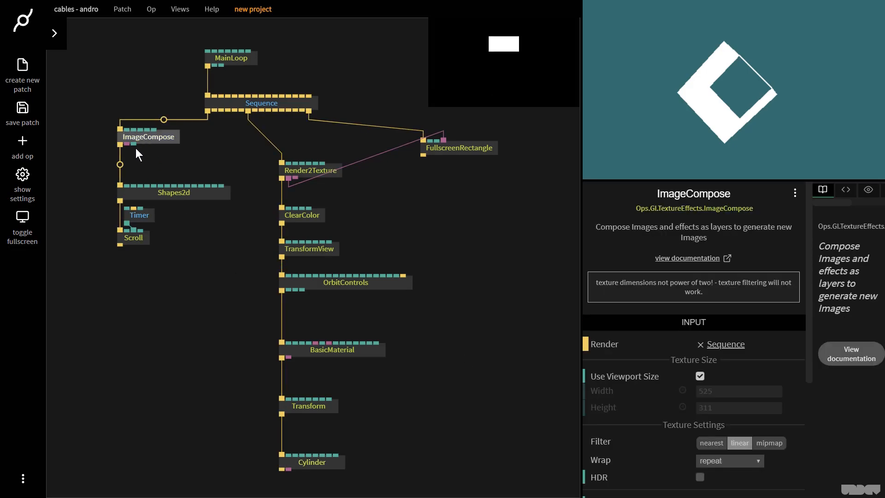
{"action": "left_click_drag", "start_coordinate": [129, 143], "coordinate": [329, 343]}
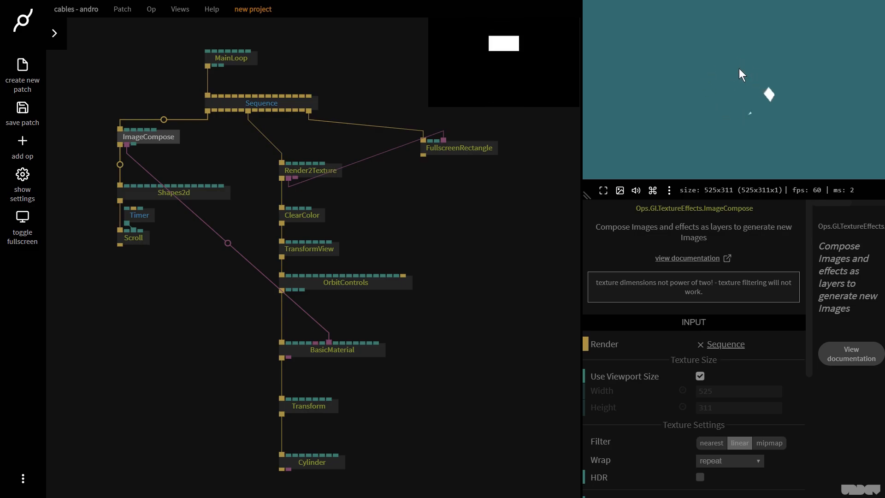
- Enable Discard Transparent pixels on the BasicMaterial
{"action": "left_click", "coordinate": [356, 350]}
{"action": "scroll", "coordinate": [756, 406], "scroll_direction": "down", "scroll_amount": 3}
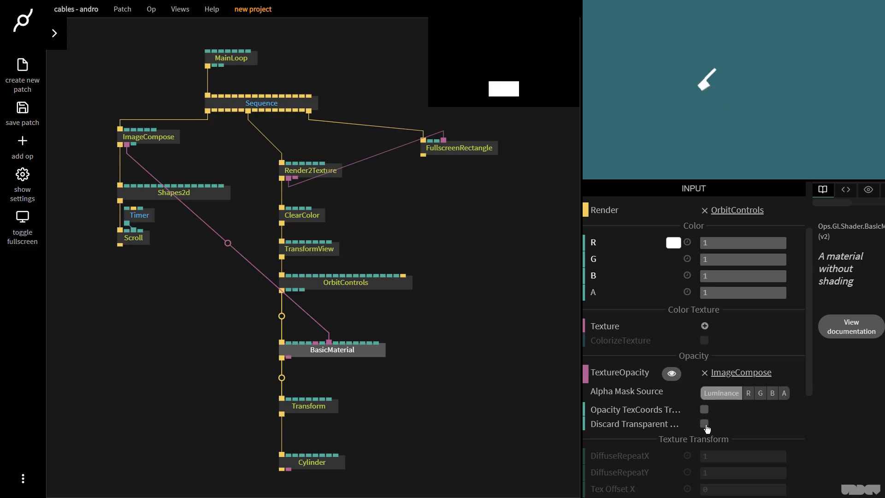
{"action": "left_click", "coordinate": [704, 424]}
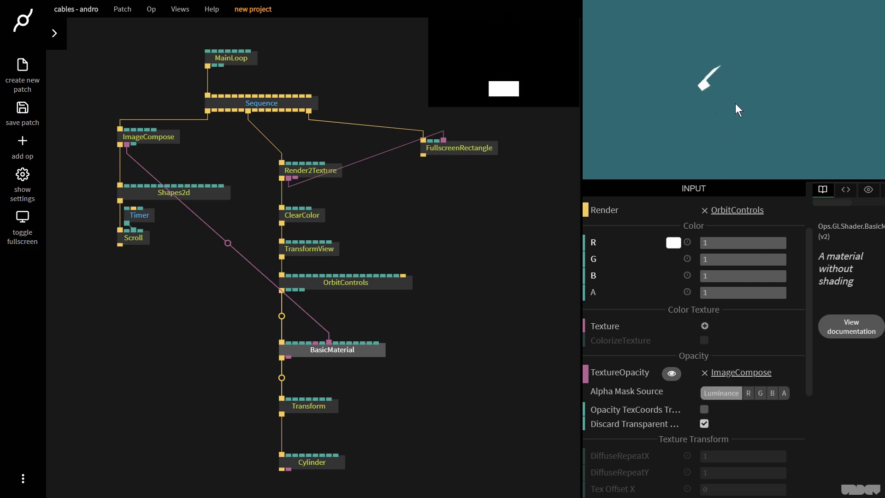
{"action": "mouse_move", "coordinate": [735, 109]}
{"action": "left_mouse_down"}
{"action": "mouse_move", "coordinate": [776, 111]}
{"action": "mouse_move", "coordinate": [810, 99]}
{"action": "mouse_move", "coordinate": [690, 102]}
{"action": "mouse_move", "coordinate": [722, 107]}
{"action": "left_mouse_up"}
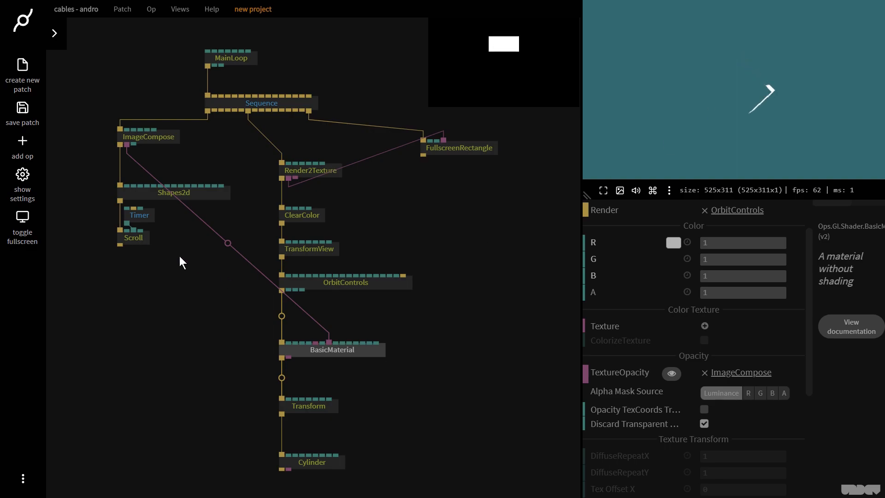
- Set the Shapes2d box height to 0.3
{"action": "left_click", "coordinate": [152, 189]}
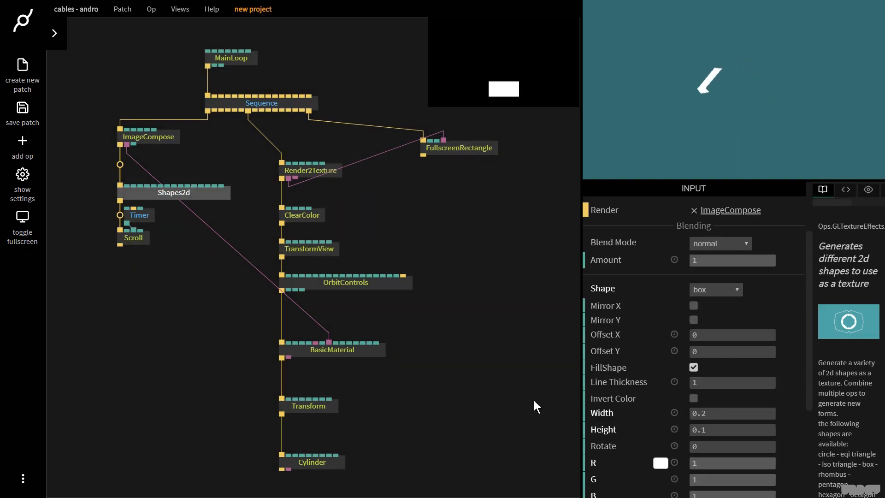
{"action": "scroll", "coordinate": [758, 397], "scroll_direction": "down", "scroll_amount": 1}
{"action": "left_click_drag", "start_coordinate": [740, 383], "coordinate": [746, 383]}
{"action": "type", "text": "0.5"}
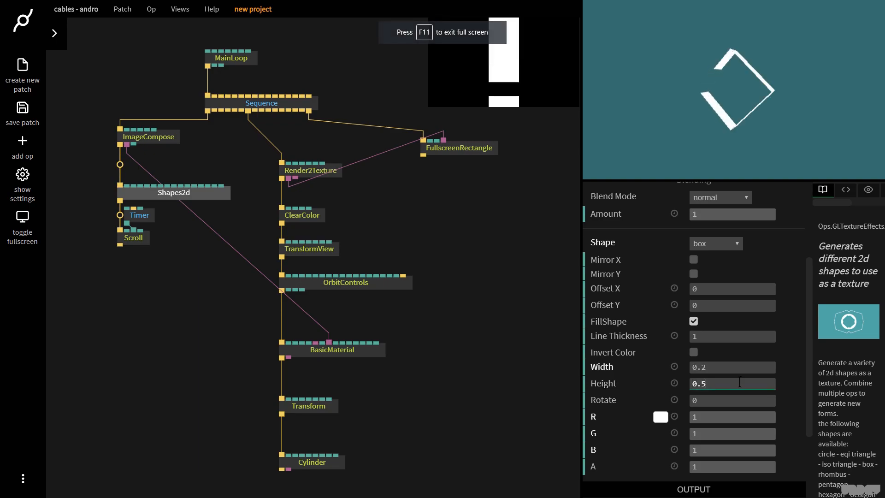
{"action": "key", "text": "BackSpace"}
{"action": "type", "text": "3"}
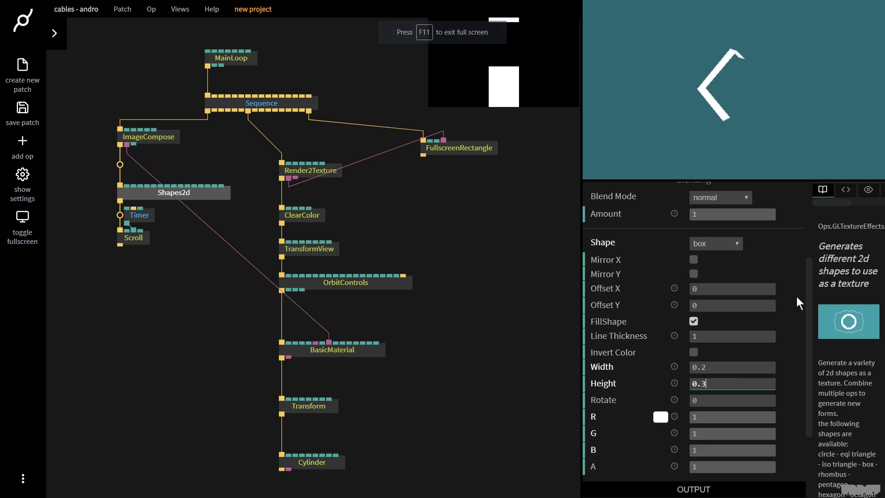
{"action": "left_click", "coordinate": [825, 102]}
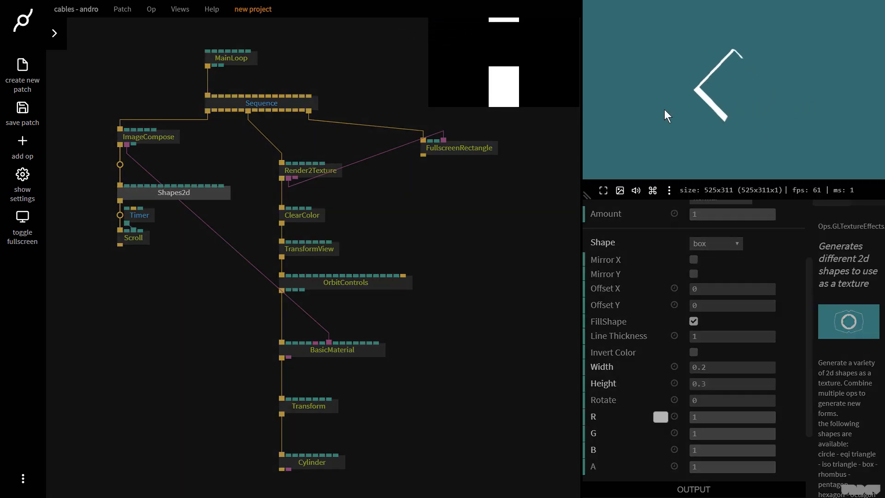
- Select the BasicMaterial, Transform and Cylinder ops and move them slightly down
{"action": "left_click_drag", "start_coordinate": [372, 358], "coordinate": [367, 331]}
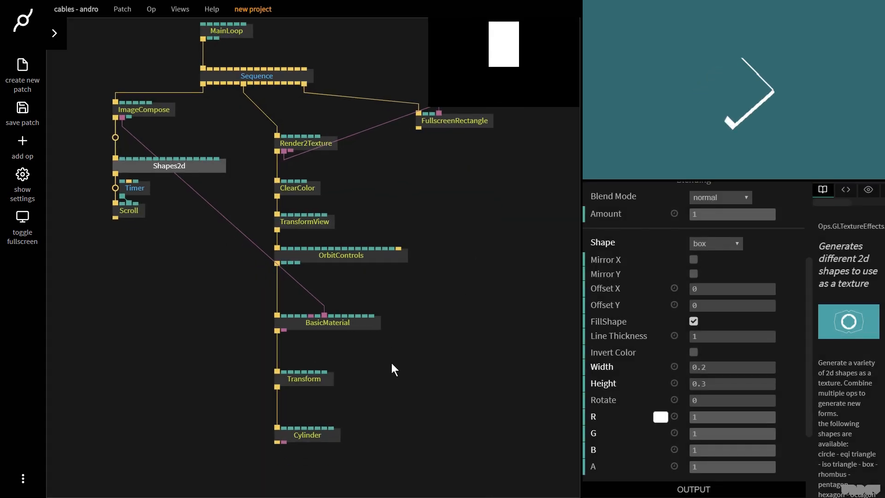
{"action": "left_click_drag", "start_coordinate": [386, 432], "coordinate": [385, 417]}
{"action": "left_click", "coordinate": [385, 416]}
{"action": "left_click_drag", "start_coordinate": [424, 447], "coordinate": [281, 318]}
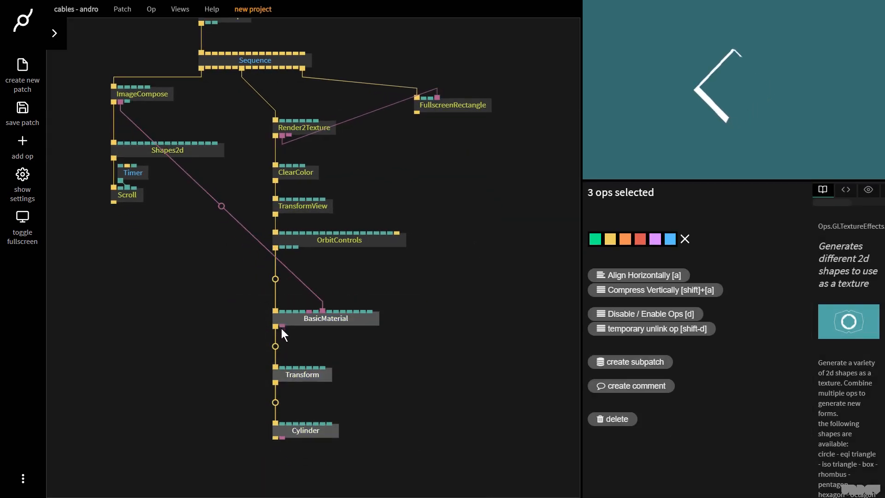
{"action": "left_click", "coordinate": [281, 328]}
{"action": "left_click", "coordinate": [421, 324]}
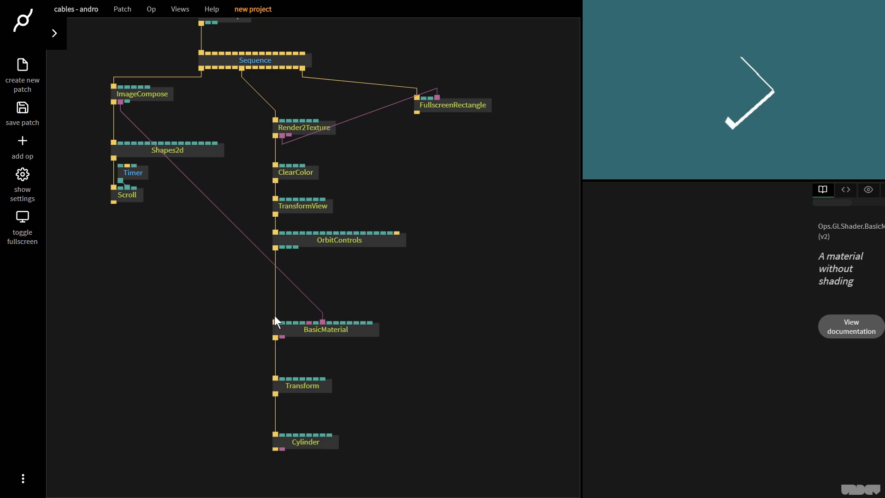
{"action": "left_click", "coordinate": [312, 331]}
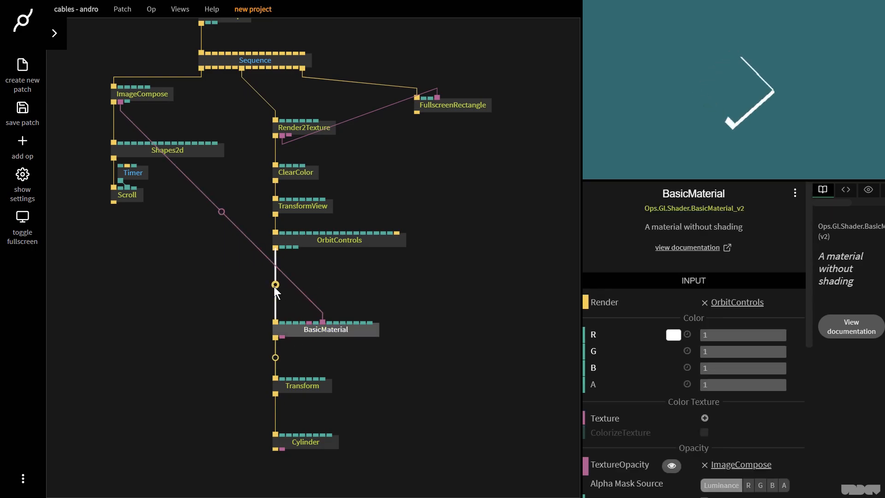
- Insert a Repeat op between OrbitControls and BasicMaterial and set its Num to 8
{"action": "left_click", "coordinate": [275, 285]}
{"action": "type", "text": "repea"}
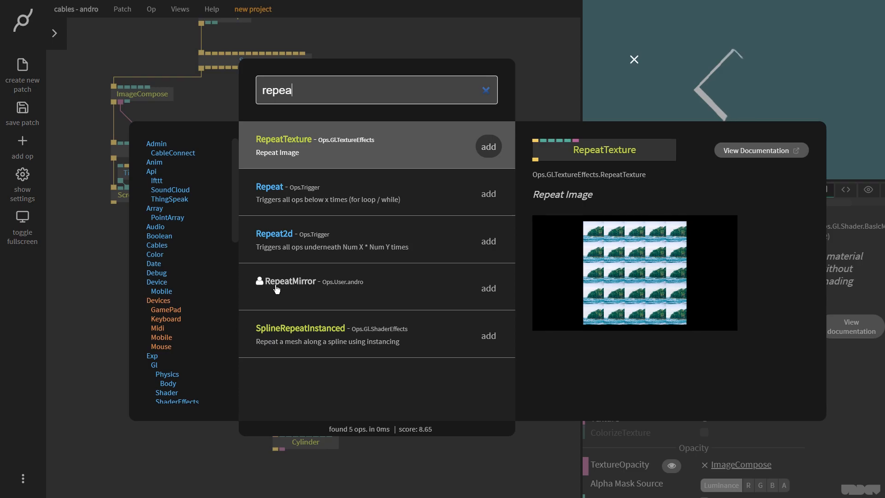
{"action": "type", "text": "t"}
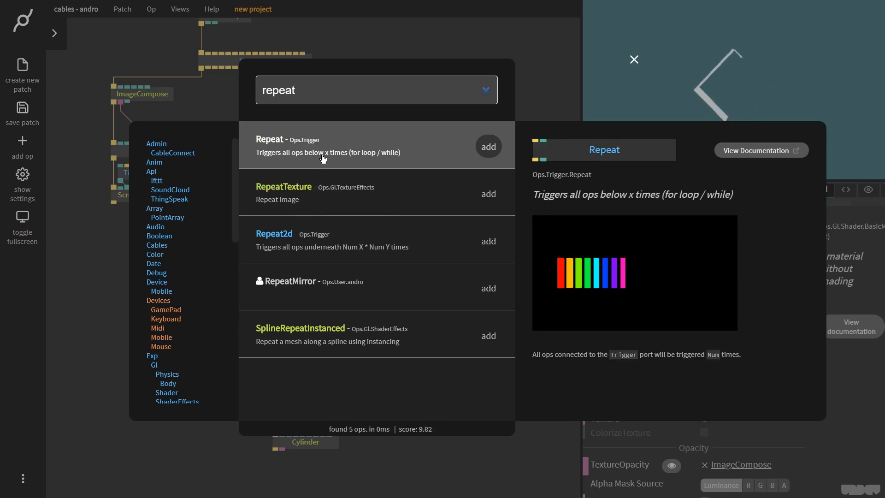
{"action": "left_click", "coordinate": [488, 146]}
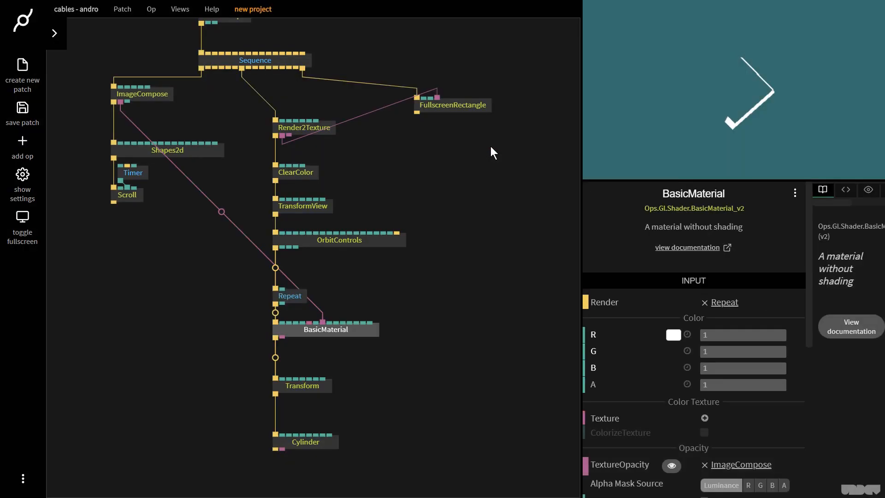
{"action": "left_click_drag", "start_coordinate": [298, 294], "coordinate": [298, 284]}
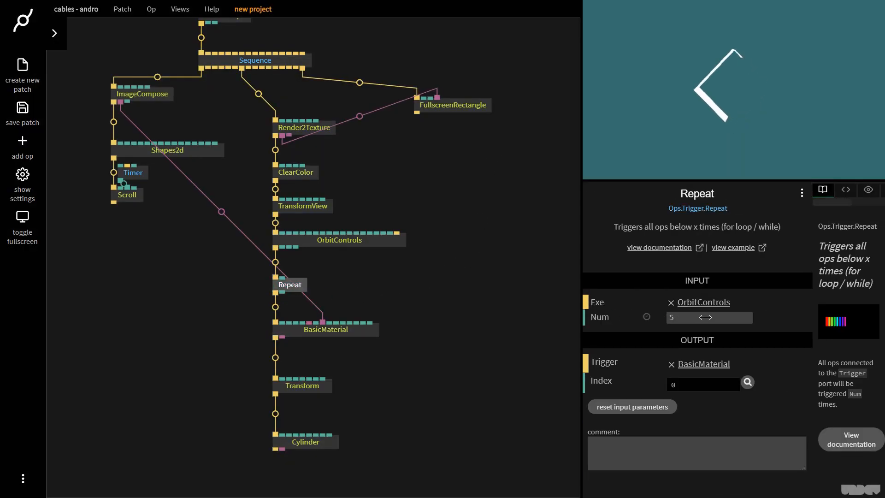
{"action": "key", "text": "F11"}
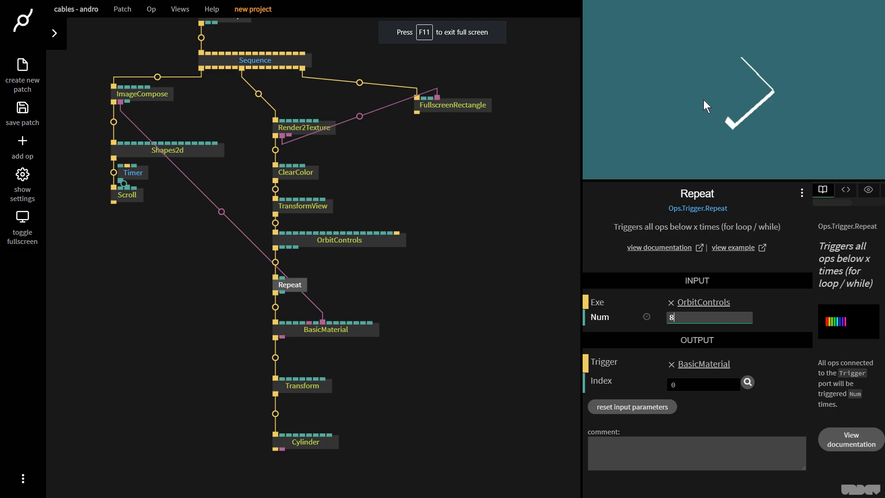
{"action": "left_click", "coordinate": [733, 117]}
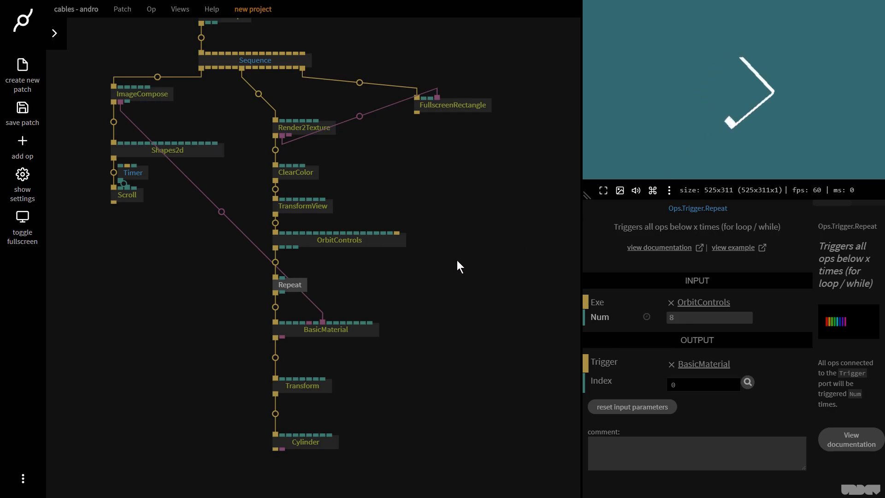
- Select the BasicMaterial, Transform and Cylinder ops and move them further down below the Repeat op
{"action": "left_click_drag", "start_coordinate": [400, 461], "coordinate": [263, 316]}
{"action": "left_click_drag", "start_coordinate": [311, 330], "coordinate": [311, 356]}
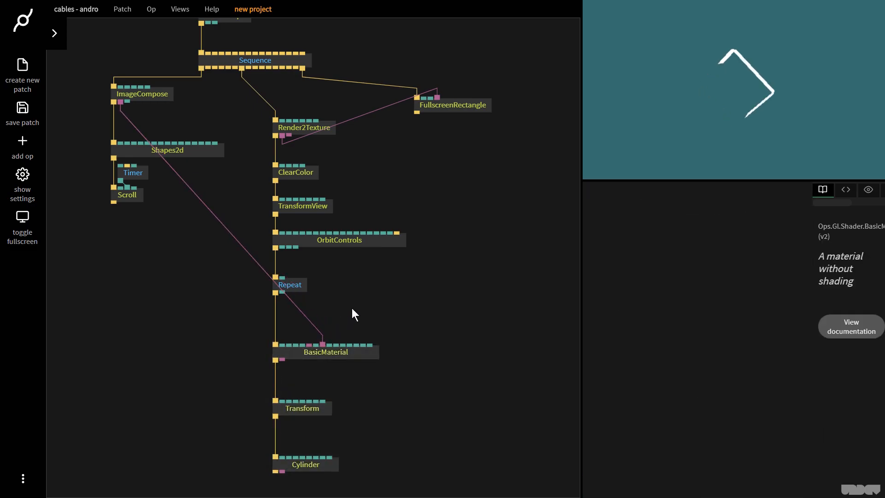
{"action": "left_click", "coordinate": [295, 288]}
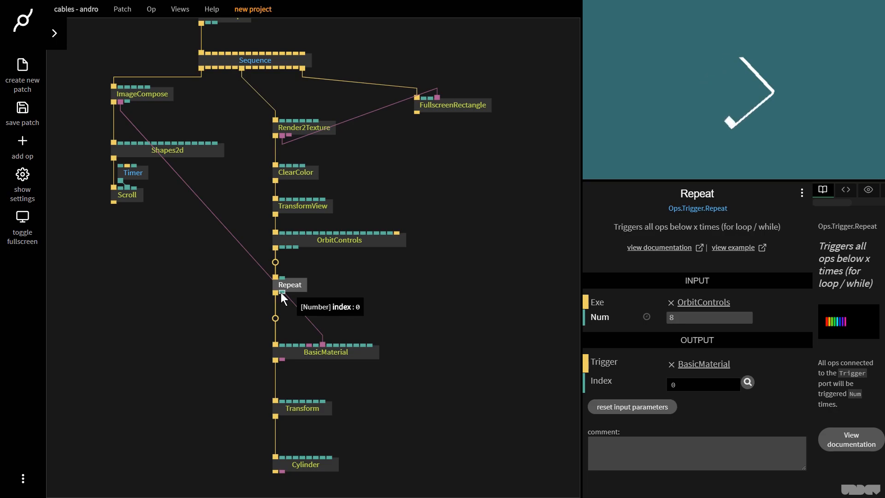
{"action": "left_click", "coordinate": [407, 320]}
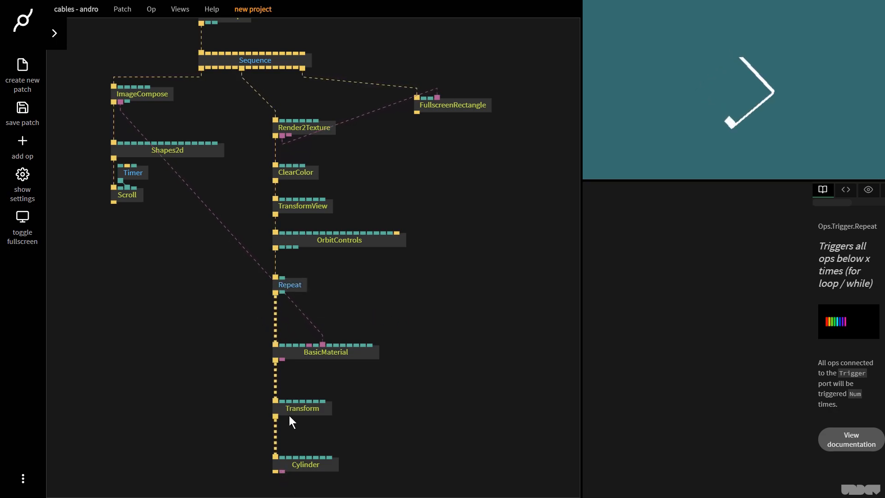
{"action": "left_click", "coordinate": [289, 287]}
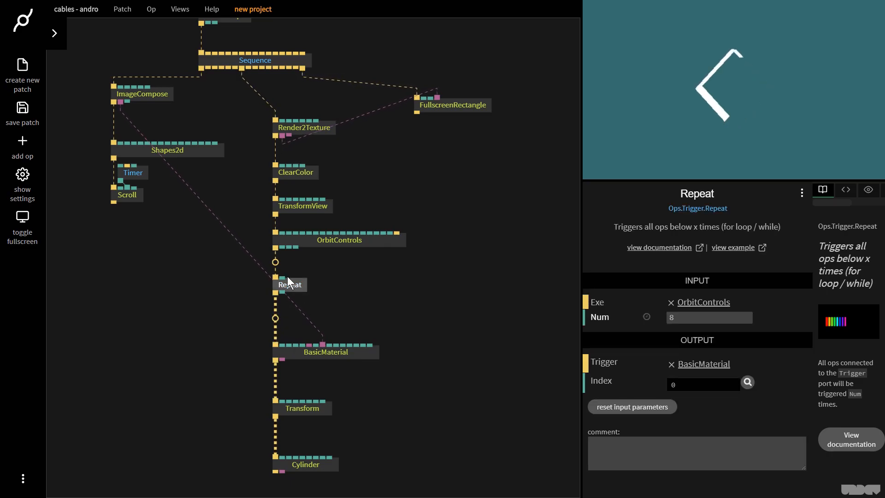
{"action": "left_click", "coordinate": [377, 300]}
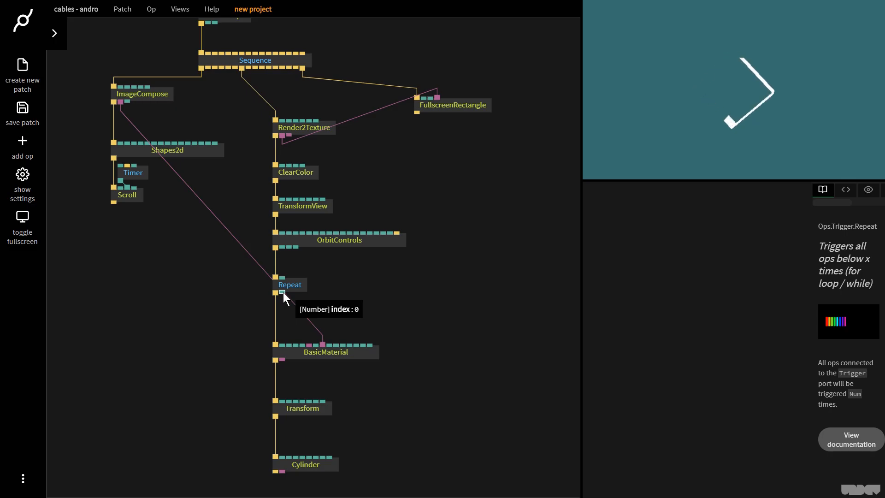
- Add a Multiply op fed by Repeat's index output and connect its result to a Transform rotation input
{"action": "left_click_drag", "start_coordinate": [283, 292], "coordinate": [418, 319]}
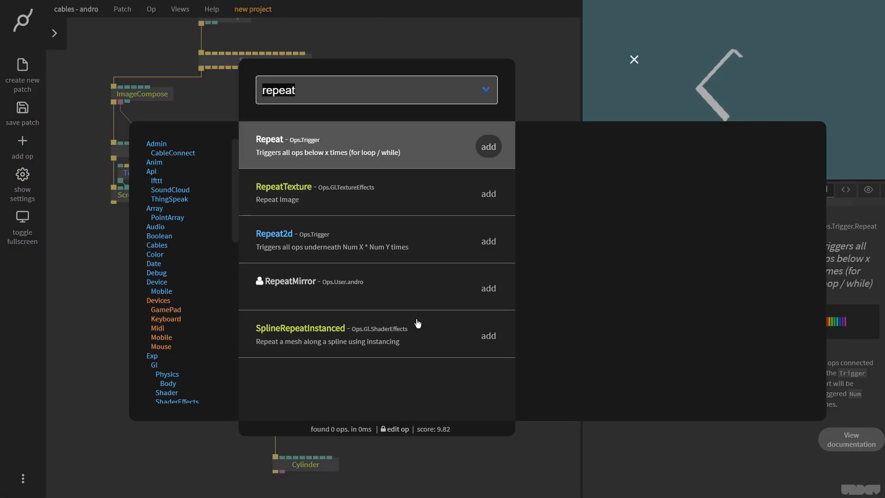
{"action": "type", "text": "multiply"}
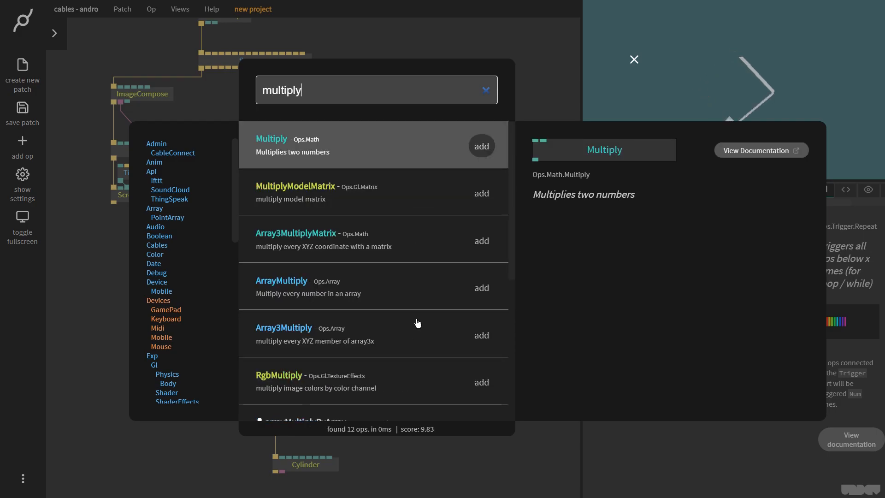
{"action": "key", "text": "Return"}
{"action": "left_click_drag", "start_coordinate": [417, 338], "coordinate": [347, 412]}
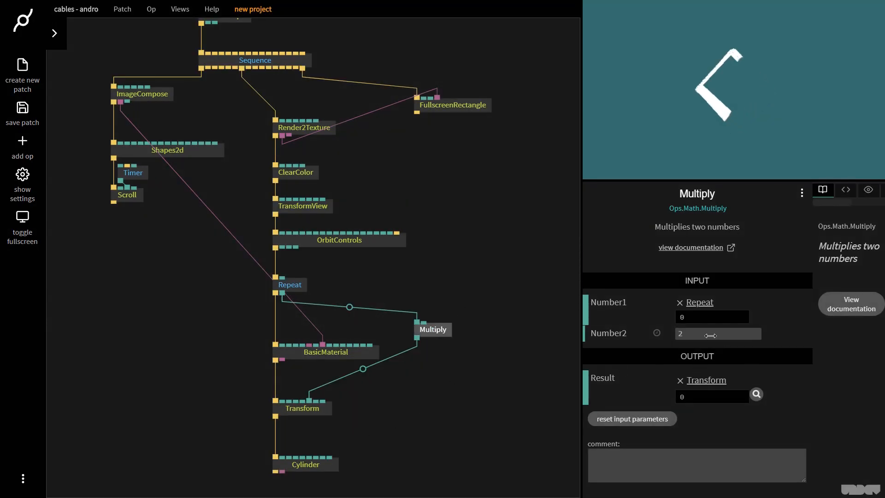
- Set the Multiply op's Number2 to 20
{"action": "left_click_drag", "start_coordinate": [710, 336], "coordinate": [728, 336]}
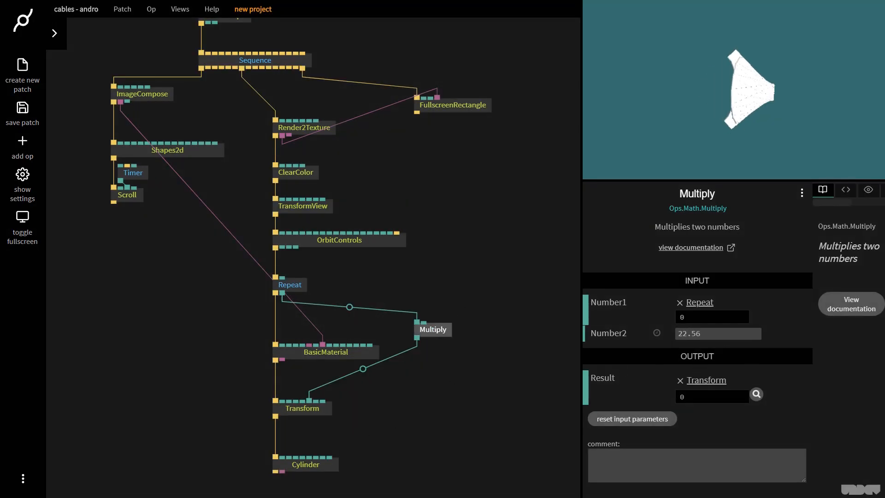
{"action": "left_click_drag", "start_coordinate": [718, 333], "coordinate": [709, 333]}
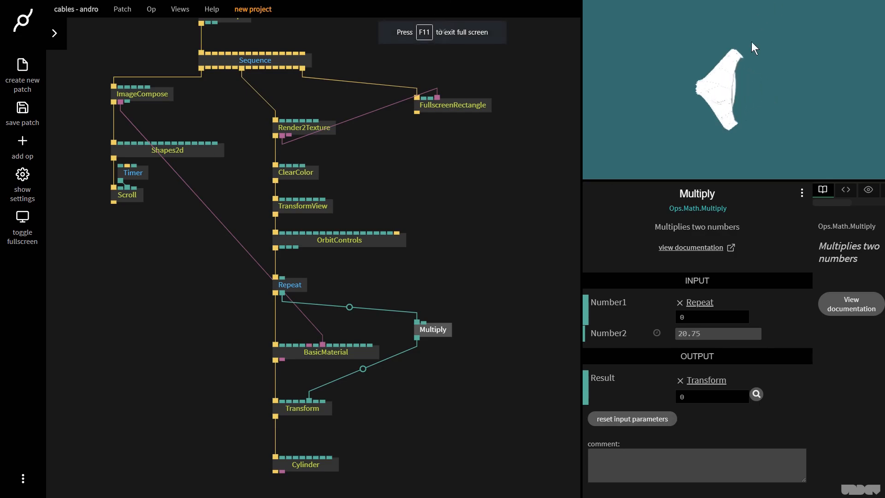
{"action": "left_click_drag", "start_coordinate": [732, 87], "coordinate": [685, 127]}
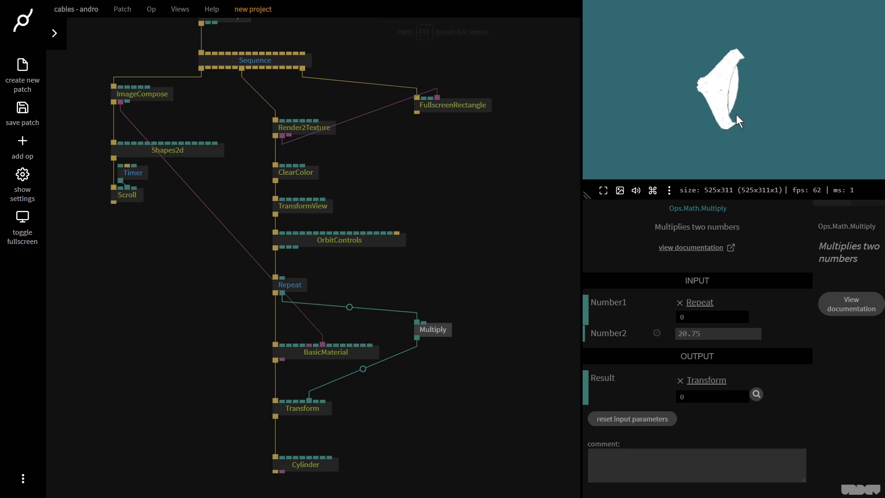
{"action": "left_click", "coordinate": [440, 330]}
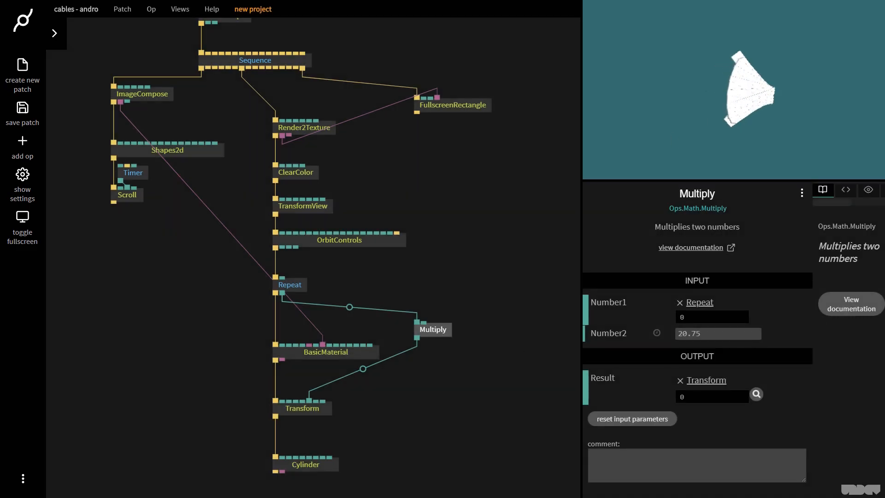
{"action": "left_click", "coordinate": [735, 333]}
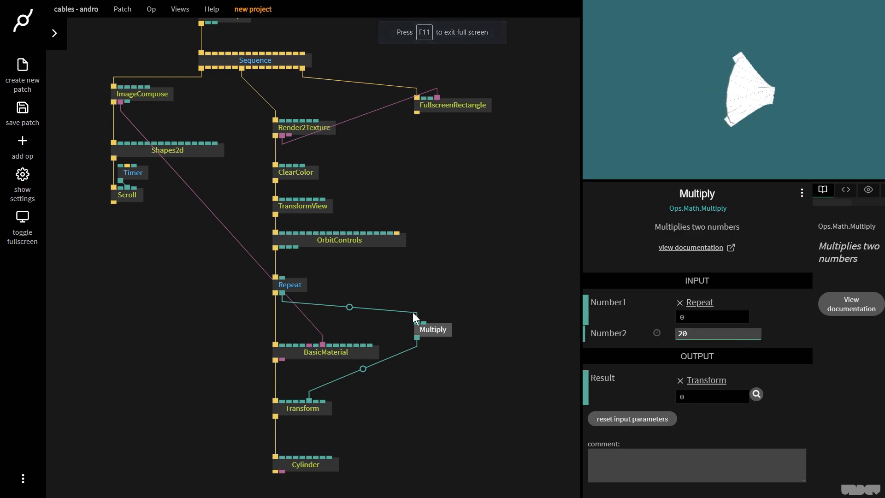
- Duplicate the Multiply op, wire the copy from Repeat's index to another Transform input, and set its Number2 to 42.63
{"action": "left_click", "coordinate": [437, 332]}
{"action": "key", "text": "ctrl+c"}
{"action": "key", "text": "ctrl+v"}
{"action": "mouse_move", "coordinate": [474, 333]}
{"action": "left_mouse_down"}
{"action": "mouse_move", "coordinate": [483, 330]}
{"action": "mouse_move", "coordinate": [480, 338]}
{"action": "mouse_move", "coordinate": [479, 330]}
{"action": "left_mouse_up"}
{"action": "left_click_drag", "start_coordinate": [282, 293], "coordinate": [316, 402]}
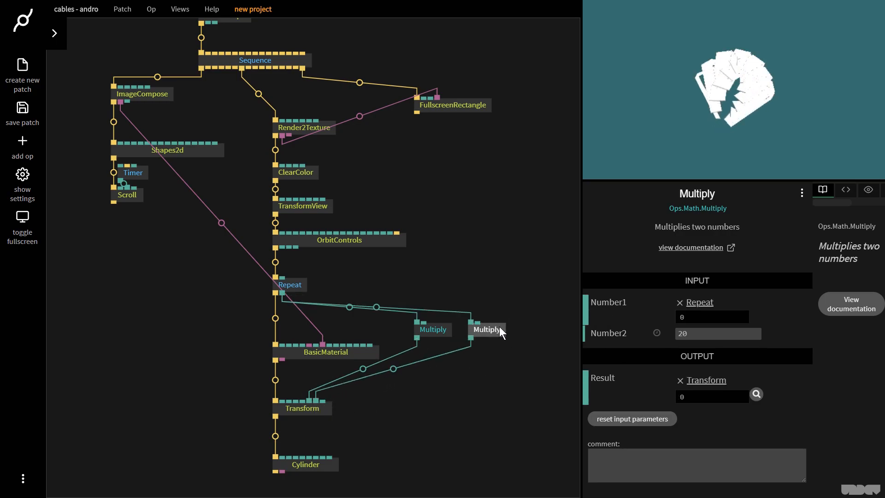
{"action": "left_click_drag", "start_coordinate": [717, 334], "coordinate": [798, 334]}
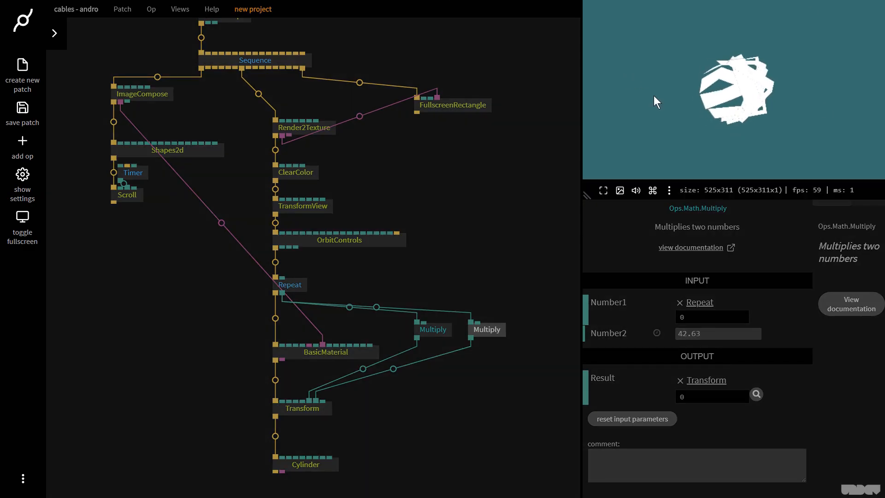
- Set the TransformView scale to 1.85
{"action": "left_click", "coordinate": [300, 207]}
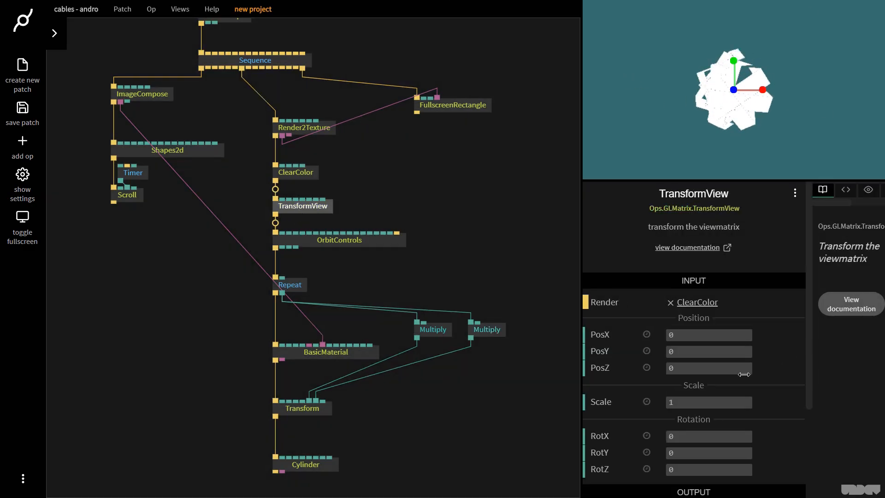
{"action": "left_click_drag", "start_coordinate": [692, 403], "coordinate": [730, 403]}
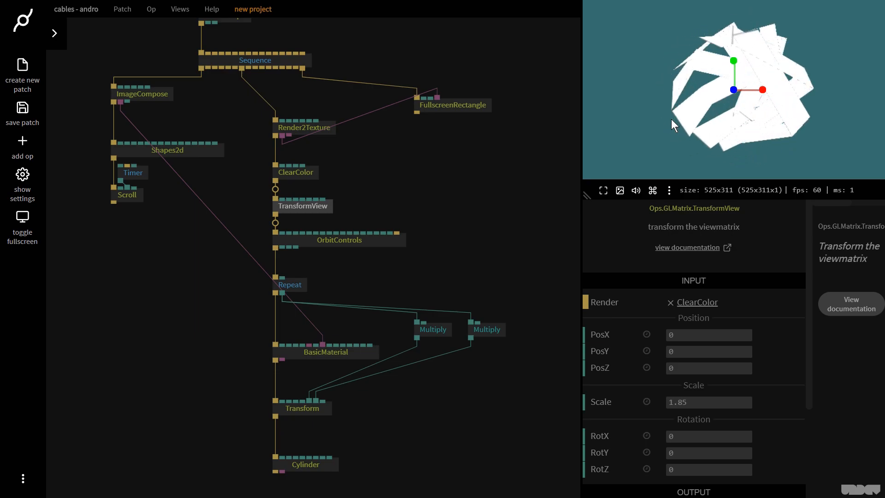
- Select the BasicMaterial, both Multiply, Transform and Cylinder ops and move them down
{"action": "scroll", "coordinate": [489, 221], "scroll_direction": "down", "scroll_amount": 3}
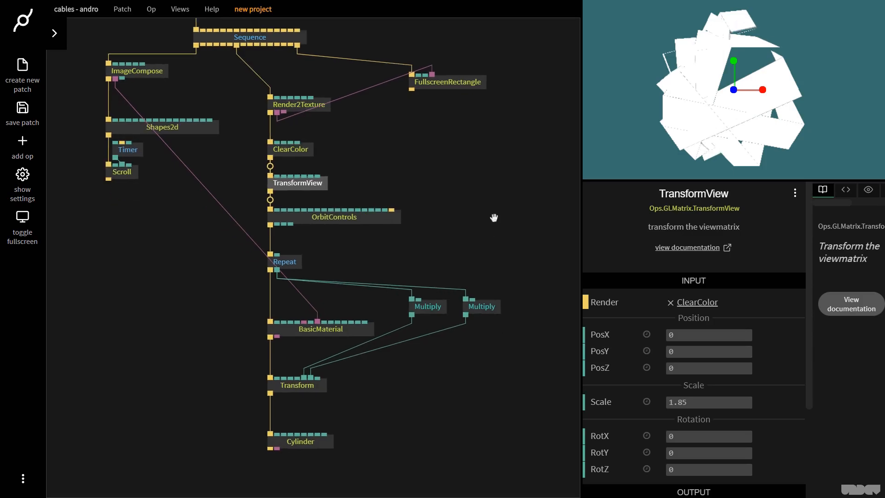
{"action": "left_click_drag", "start_coordinate": [523, 436], "coordinate": [231, 237]}
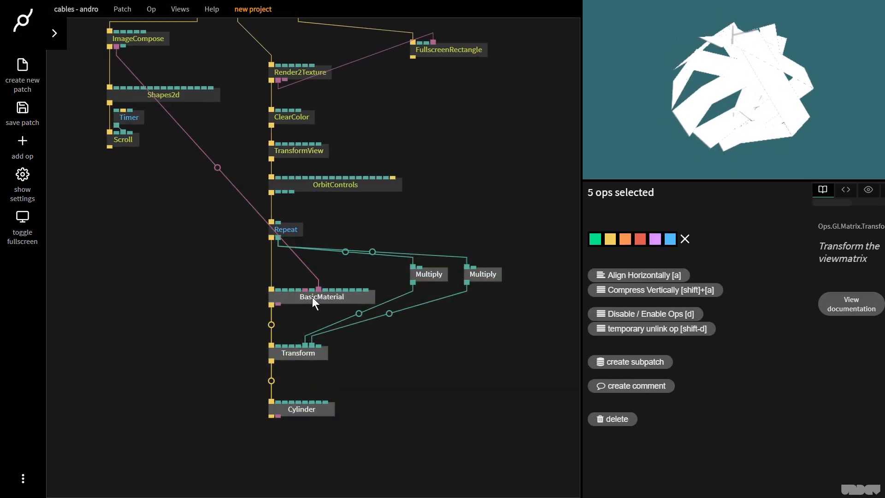
{"action": "left_click_drag", "start_coordinate": [311, 297], "coordinate": [312, 317]}
{"action": "left_click", "coordinate": [312, 320]}
- Add a RandomNumbers op fed by Repeat's index output, placed below the Repeat op
{"action": "left_click_drag", "start_coordinate": [278, 236], "coordinate": [313, 269]}
{"action": "type", "text": "rando"}
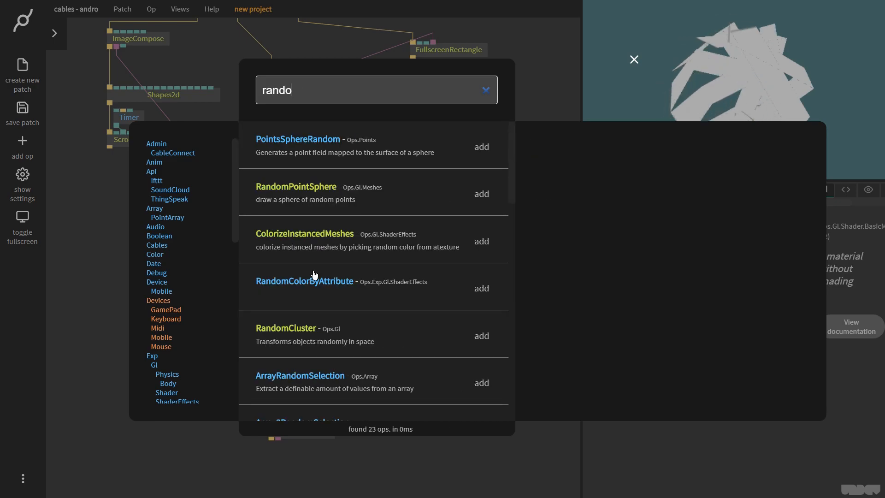
{"action": "type", "text": "mnumb"}
{"action": "key", "text": "Return"}
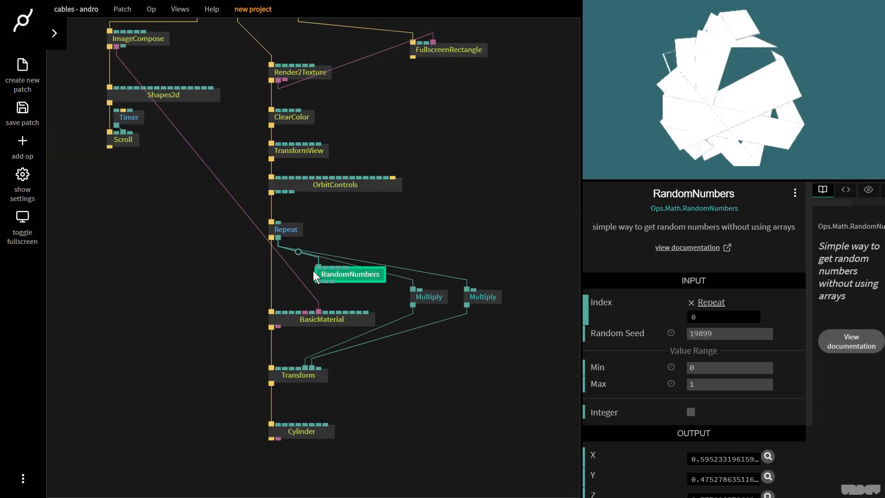
{"action": "left_click_drag", "start_coordinate": [317, 273], "coordinate": [296, 274]}
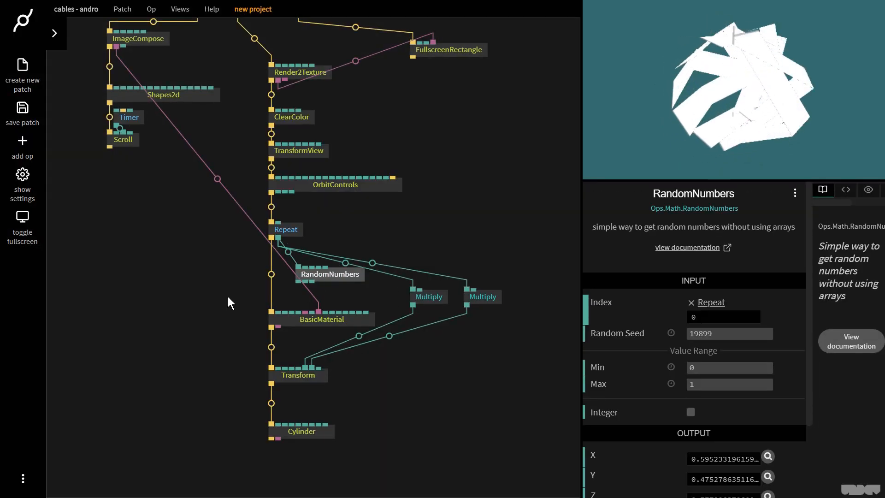
- Move the BasicMaterial, Multiply, Transform and Cylinder ops further down to make room under RandomNumbers
{"action": "left_click_drag", "start_coordinate": [228, 285], "coordinate": [526, 468]}
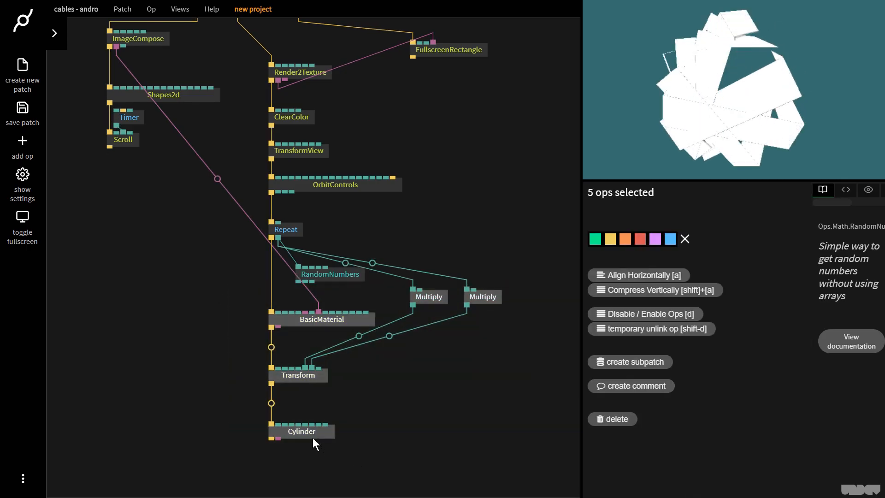
{"action": "left_click_drag", "start_coordinate": [313, 433], "coordinate": [314, 471]}
{"action": "left_click", "coordinate": [314, 466]}
{"action": "mouse_move", "coordinate": [316, 275]}
{"action": "left_mouse_down"}
{"action": "mouse_move", "coordinate": [320, 294]}
{"action": "mouse_move", "coordinate": [317, 274]}
{"action": "left_mouse_up"}
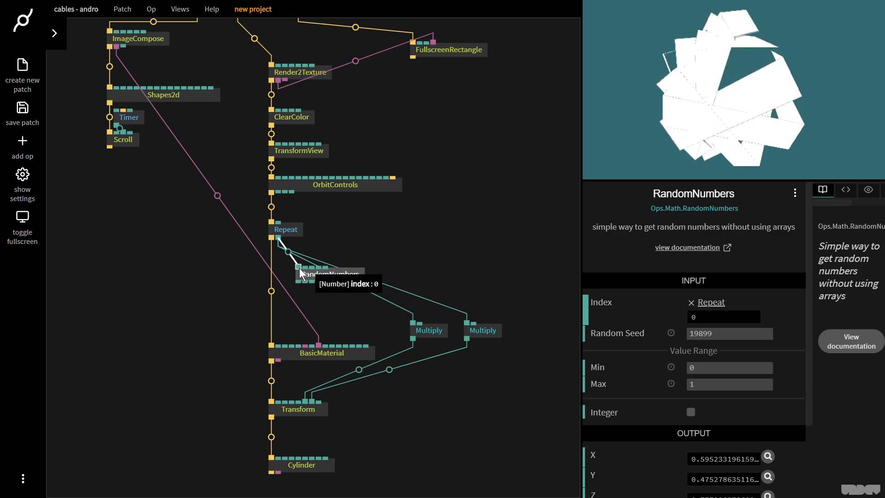
{"action": "left_click", "coordinate": [324, 306]}
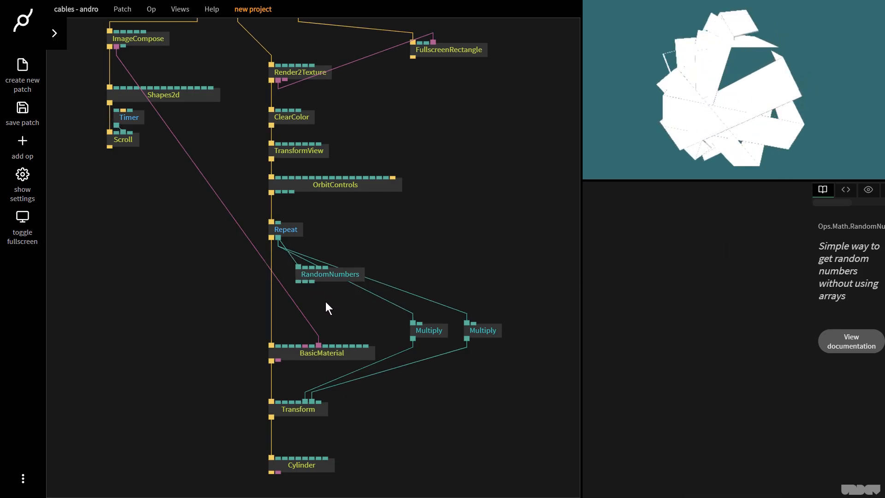
- Connect RandomNumbers' X output to a BasicMaterial input through a new Multiply op with Number2 set to 8.7
{"action": "left_click_drag", "start_coordinate": [298, 281], "coordinate": [373, 410]}
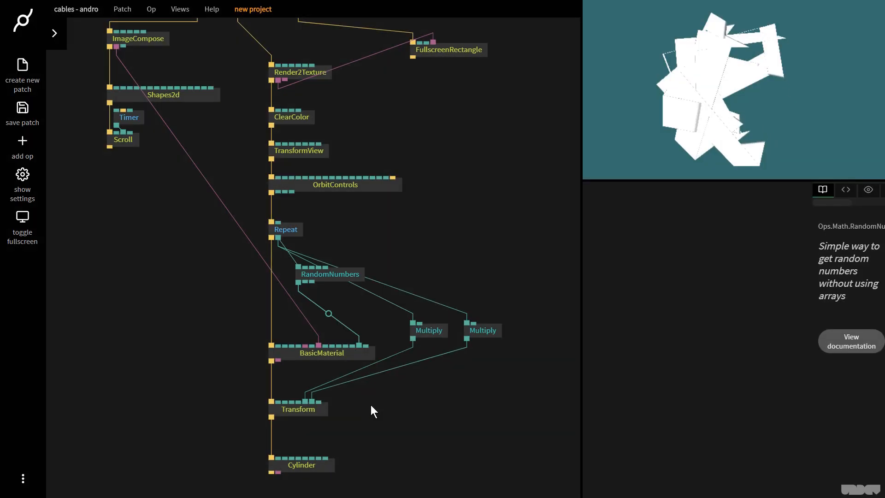
{"action": "left_click", "coordinate": [330, 312]}
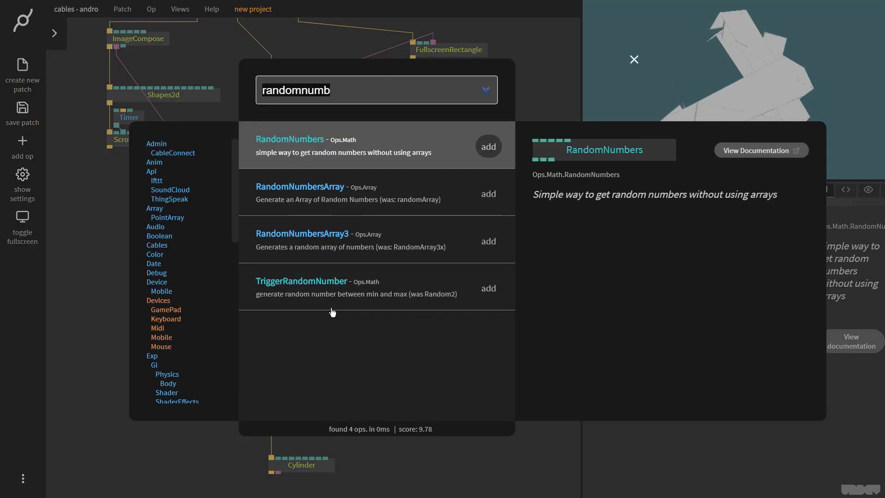
{"action": "type", "text": "multiply"}
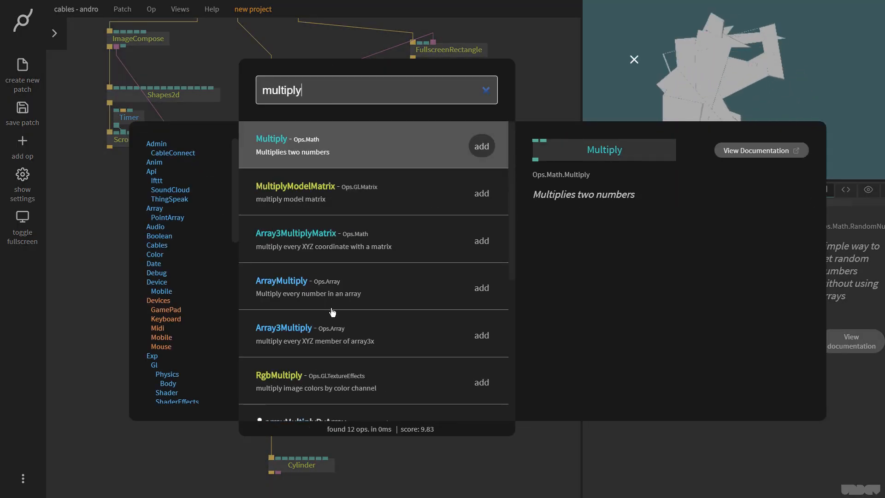
{"action": "key", "text": "Return"}
{"action": "left_click_drag", "start_coordinate": [297, 319], "coordinate": [389, 326]}
{"action": "left_click_drag", "start_coordinate": [691, 333], "coordinate": [697, 333]}
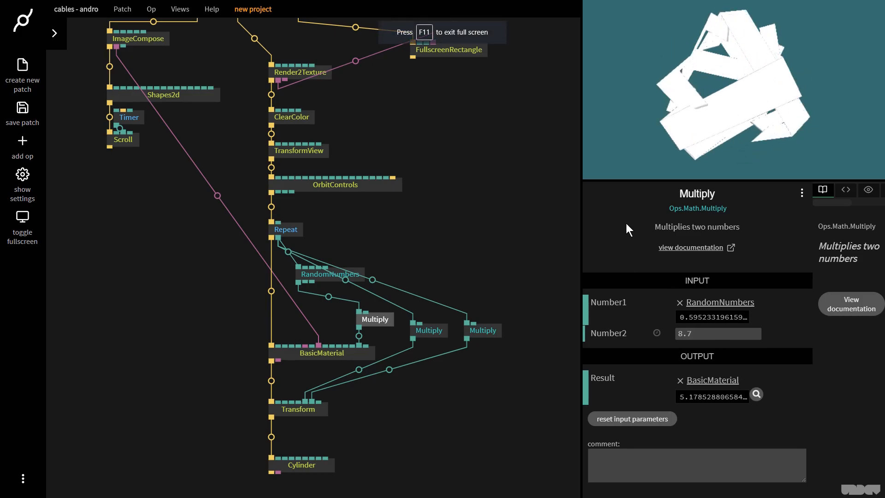
- Set the Shapes2d box's Width to 0.05
{"action": "left_click", "coordinate": [155, 39]}
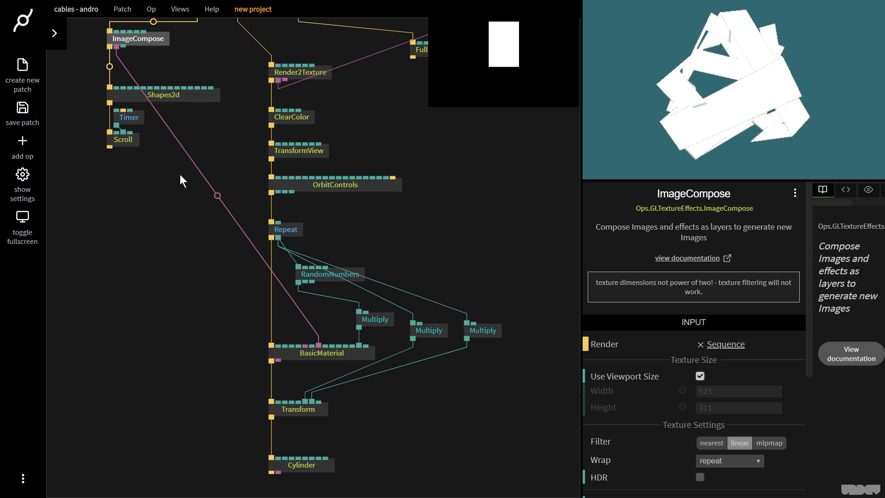
{"action": "left_click", "coordinate": [168, 96]}
{"action": "scroll", "coordinate": [750, 449], "scroll_direction": "down", "scroll_amount": 2}
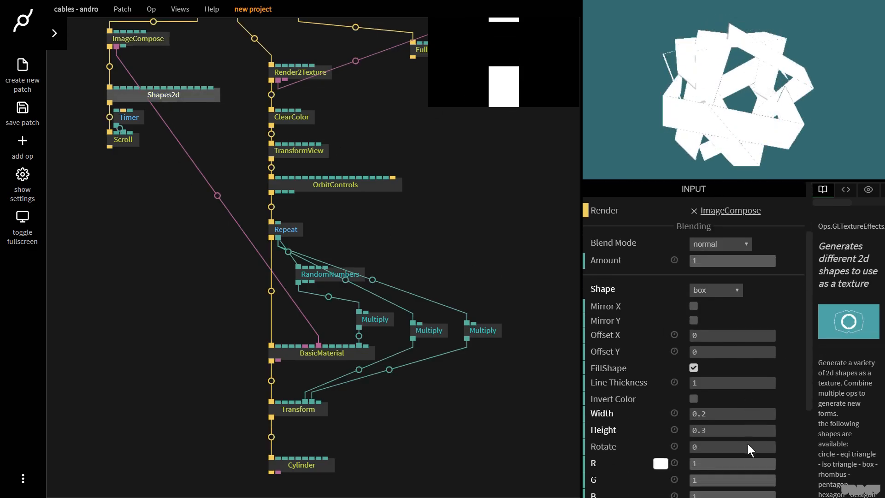
{"action": "left_click_drag", "start_coordinate": [740, 413], "coordinate": [732, 413]}
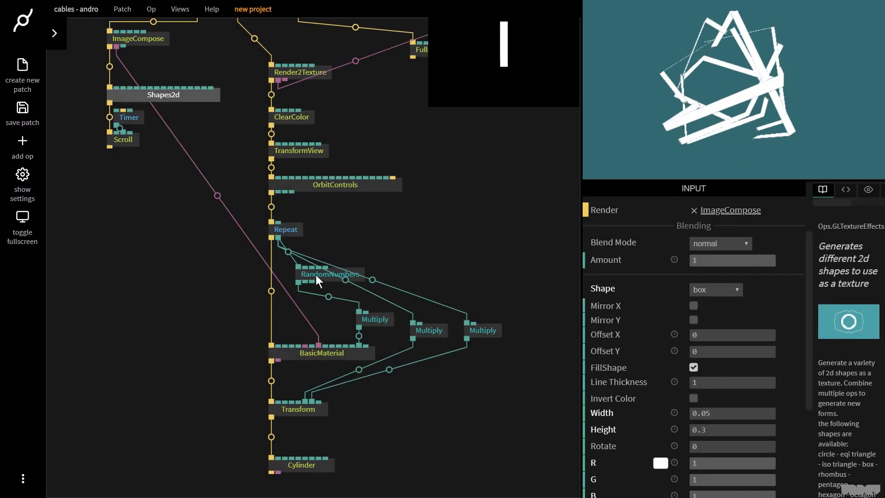
- Select the BasicMaterial, three Multiply, Transform and Cylinder ops and move them slightly down
{"action": "left_click", "coordinate": [316, 275]}
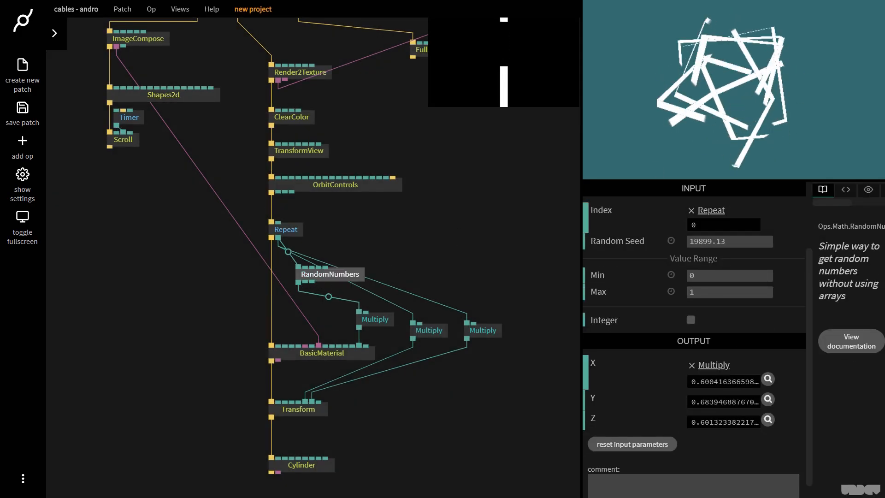
{"action": "left_click", "coordinate": [726, 241]}
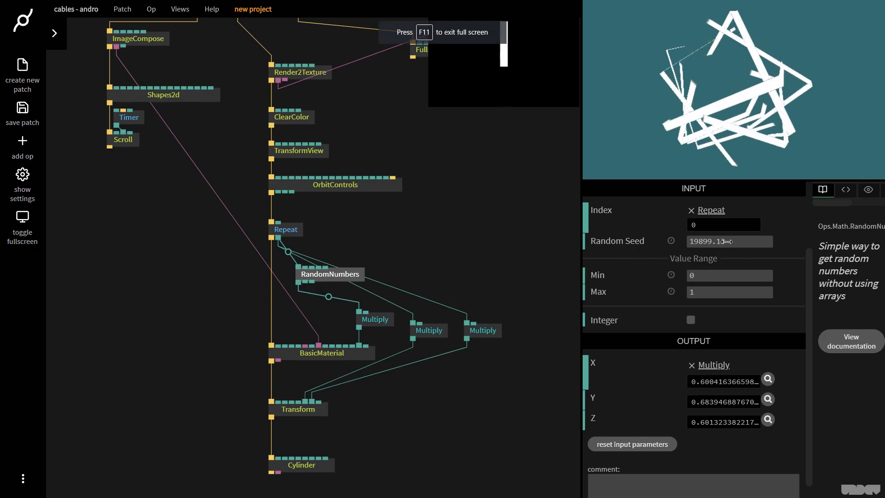
{"action": "left_click", "coordinate": [503, 424]}
{"action": "scroll", "coordinate": [502, 386], "scroll_direction": "down", "scroll_amount": 2}
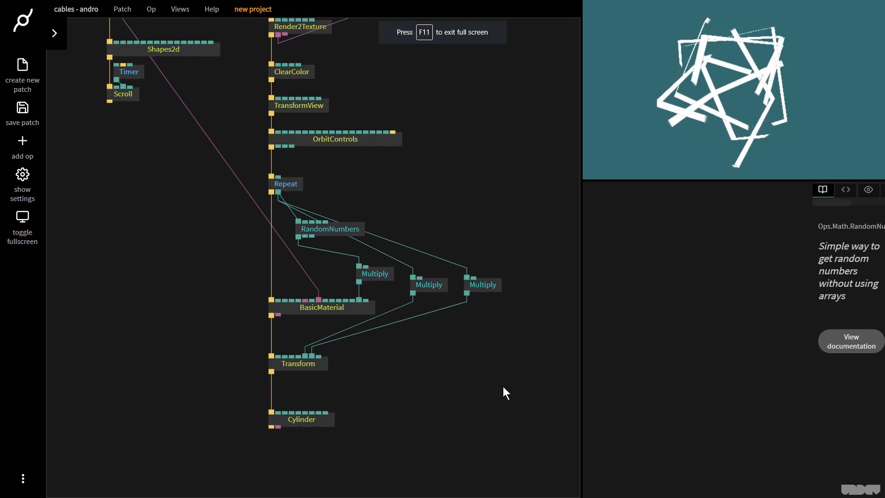
{"action": "scroll", "coordinate": [502, 386], "scroll_direction": "down", "scroll_amount": 3}
{"action": "left_click_drag", "start_coordinate": [234, 306], "coordinate": [234, 306]}
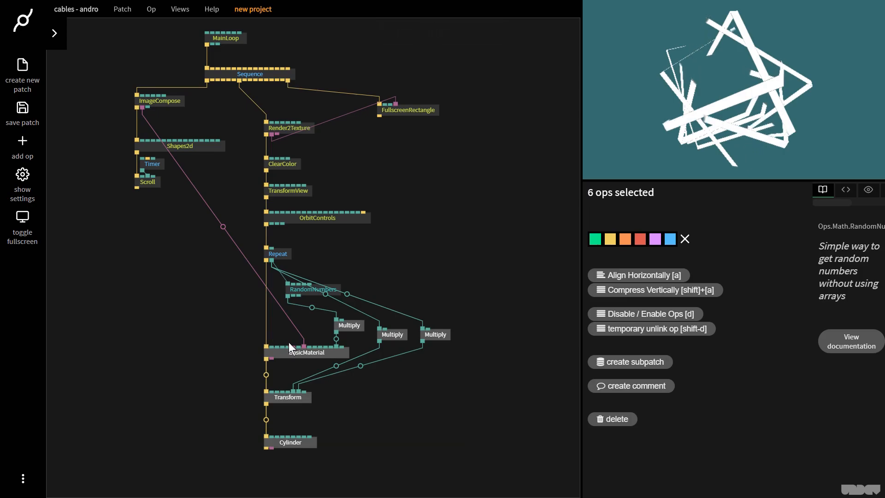
{"action": "left_click_drag", "start_coordinate": [287, 351], "coordinate": [287, 369]}
{"action": "left_click", "coordinate": [391, 308]}
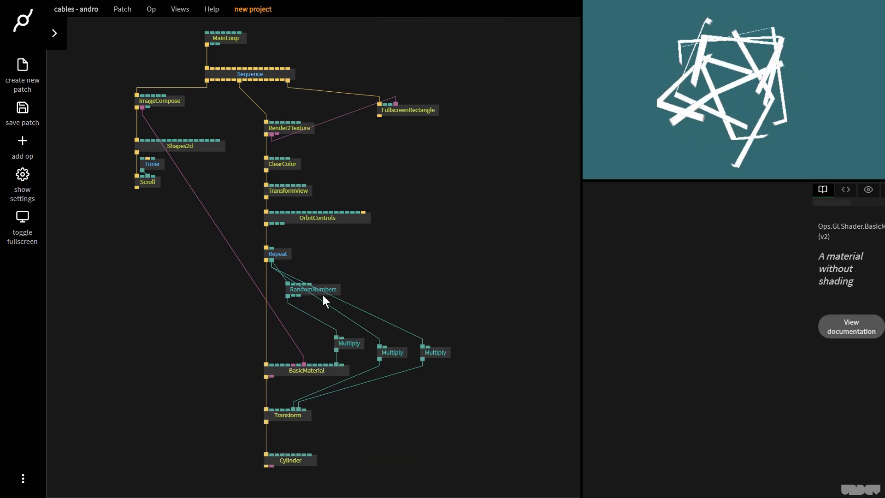
- Add an HSBtoRGB op connected to BasicMaterial's R, G and B colour inputs
{"action": "left_click", "coordinate": [290, 300]}
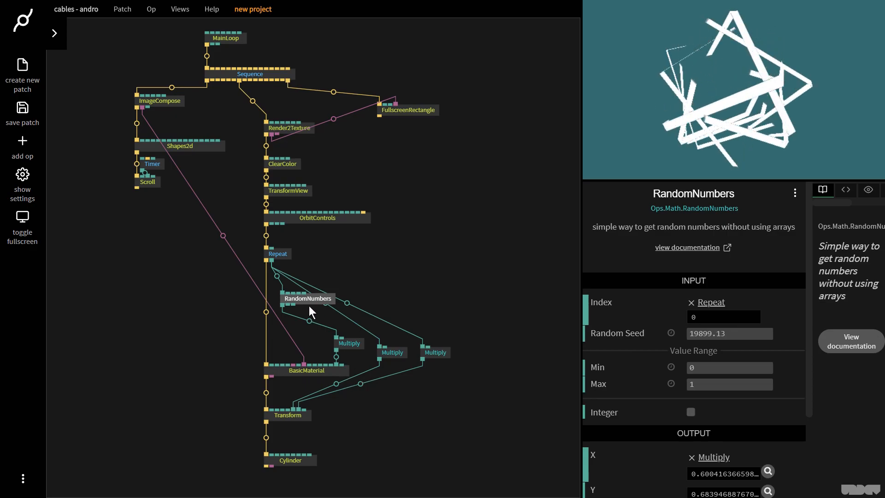
{"action": "left_click", "coordinate": [278, 376]}
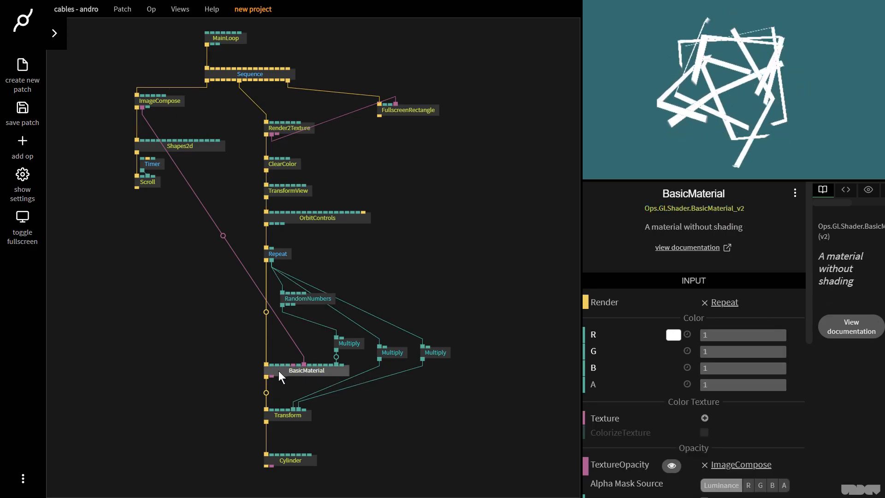
{"action": "left_click", "coordinate": [280, 334]}
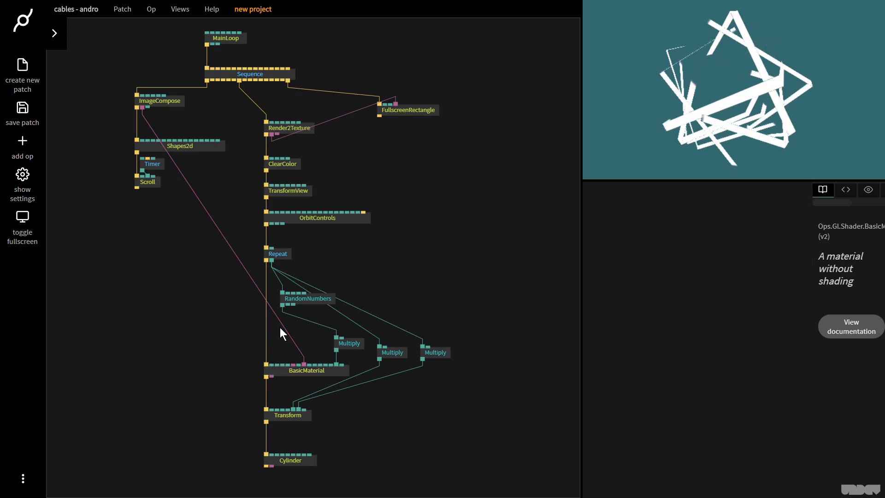
{"action": "key", "text": "Escape"}
{"action": "type", "text": "hsbto"}
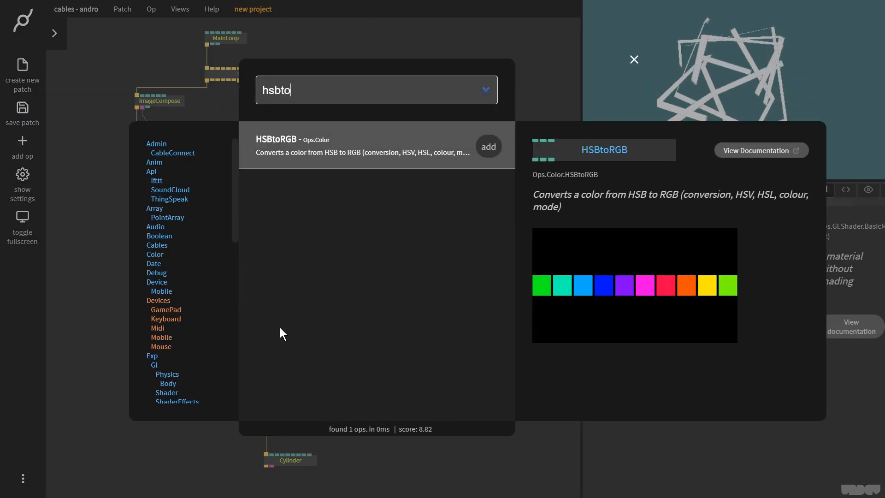
{"action": "key", "text": "Return"}
{"action": "left_click_drag", "start_coordinate": [332, 266], "coordinate": [281, 349]}
- Vary HSBtoRGB's Hue value to preview different colours
{"action": "scroll", "coordinate": [287, 336], "scroll_direction": "up", "scroll_amount": 3}
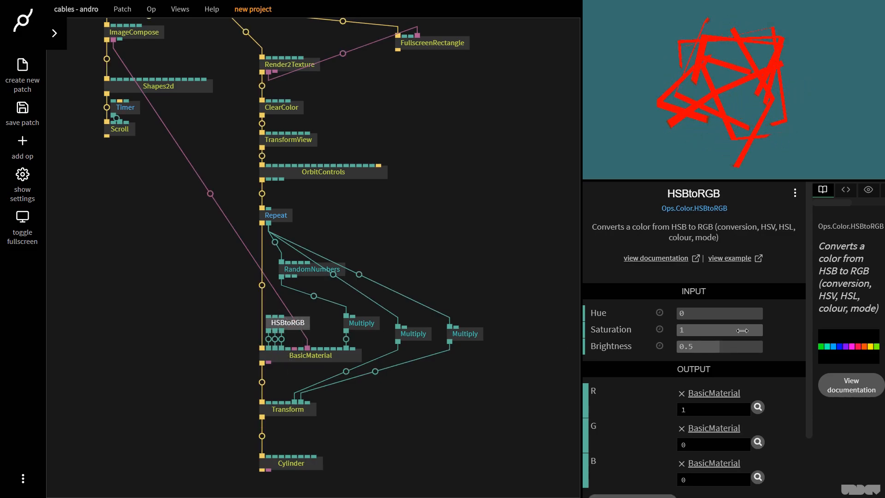
{"action": "left_click_drag", "start_coordinate": [710, 316], "coordinate": [712, 316]}
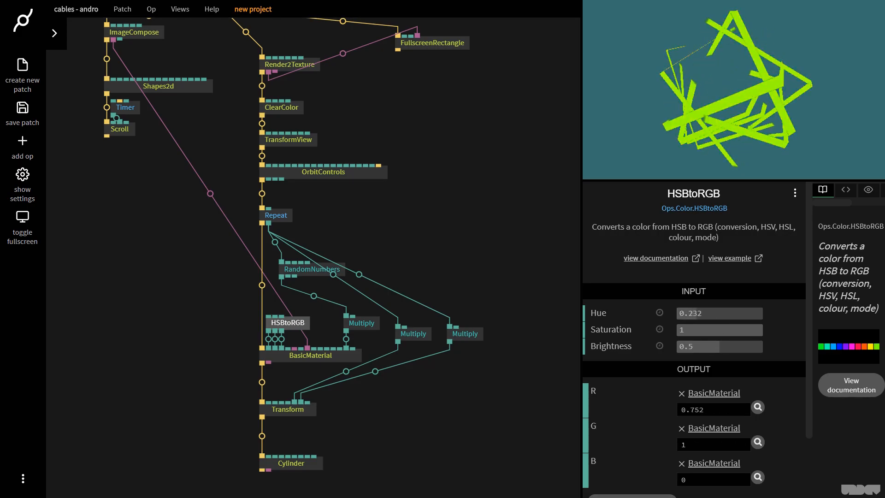
{"action": "left_click_drag", "start_coordinate": [711, 316], "coordinate": [713, 317]}
- Connect RandomNumbers' X output to HSBtoRGB's Hue input
{"action": "left_click", "coordinate": [308, 269]}
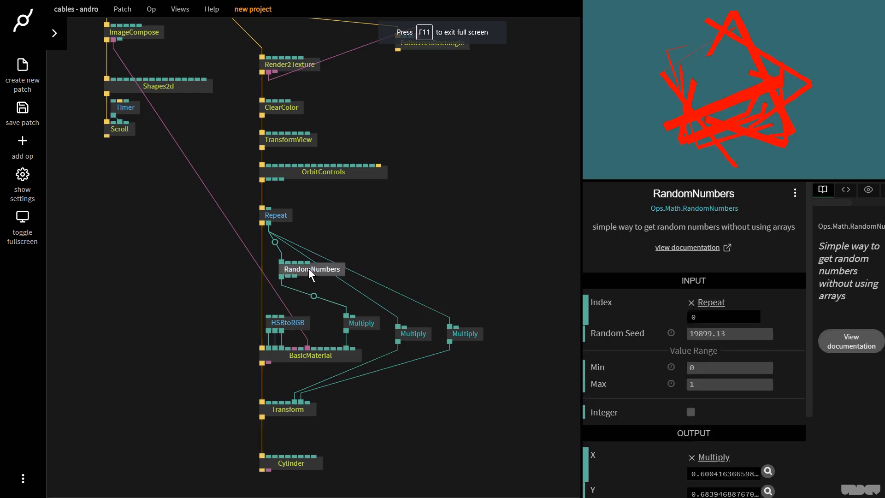
{"action": "left_click_drag", "start_coordinate": [315, 270], "coordinate": [269, 315]}
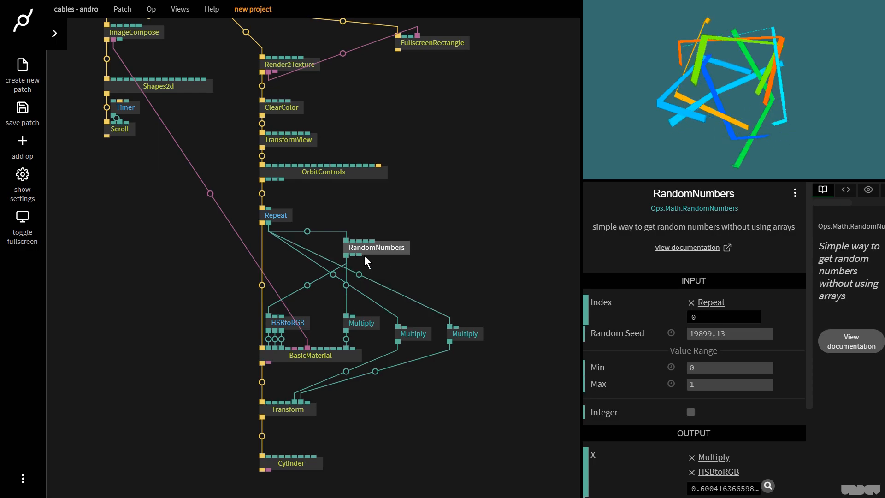
{"action": "left_click", "coordinate": [853, 88]}
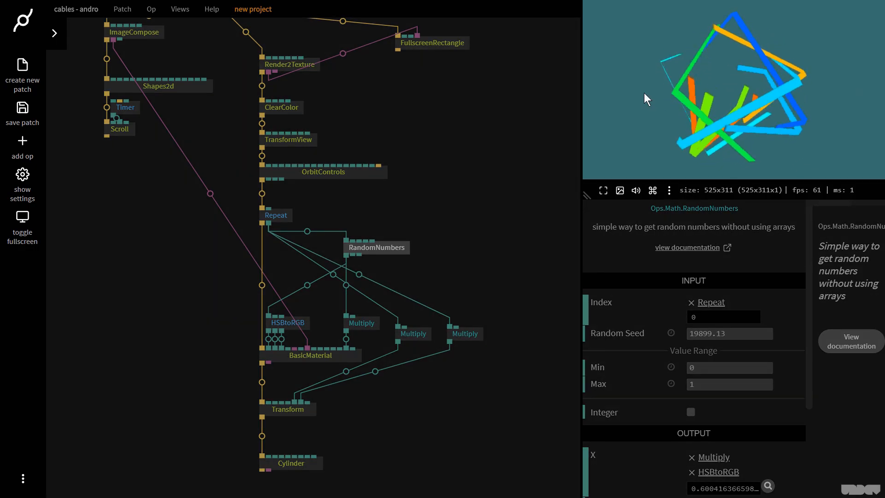
{"action": "left_click", "coordinate": [435, 203]}
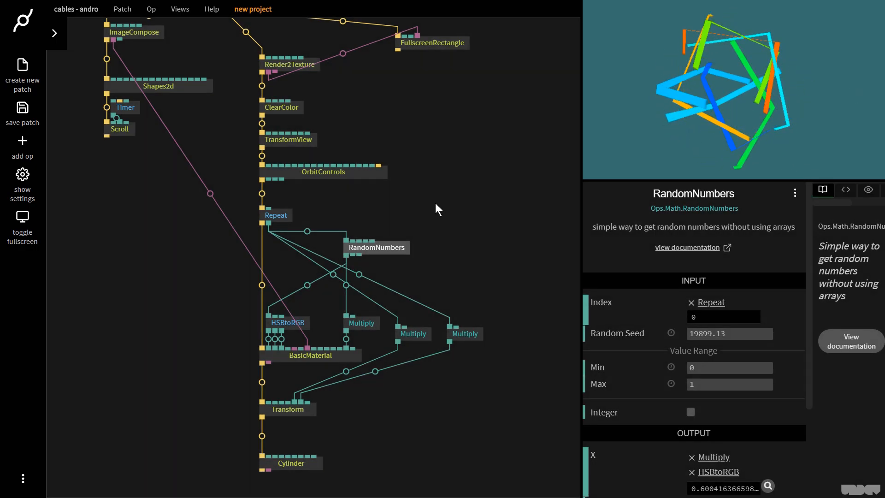
- Insert a MapRange op into the link between RandomNumbers and HSBtoRGB
{"action": "left_click", "coordinate": [307, 284]}
{"action": "type", "text": "maprangoi"}
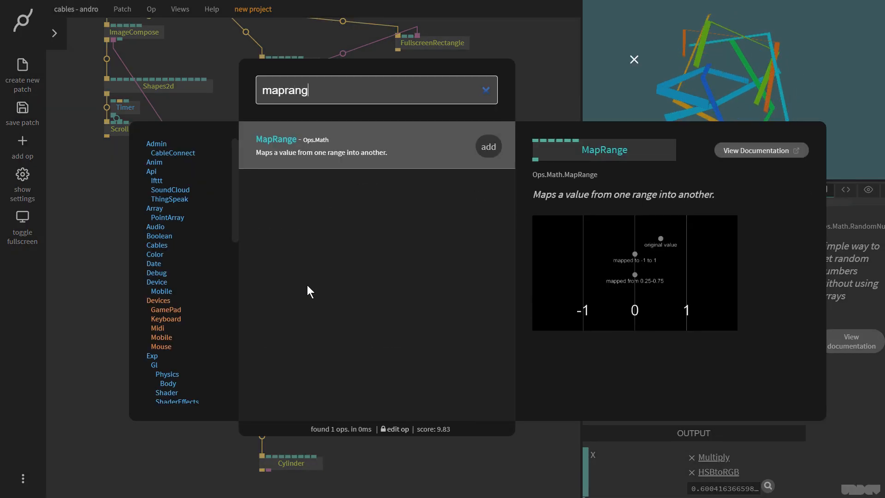
{"action": "key", "text": "BackSpace"}
{"action": "key", "text": "BackSpace"}
{"action": "key", "text": "Return"}
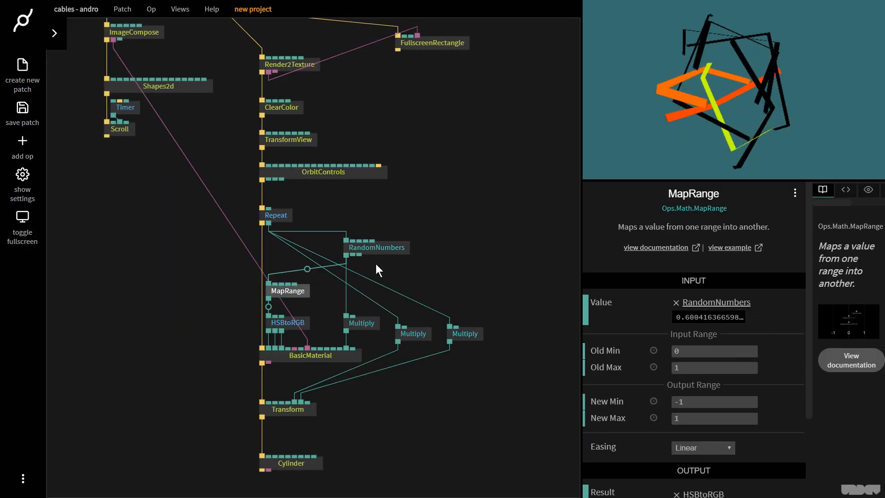
- Set MapRange's output range to 0.25 through 0.5
{"action": "left_click", "coordinate": [390, 251]}
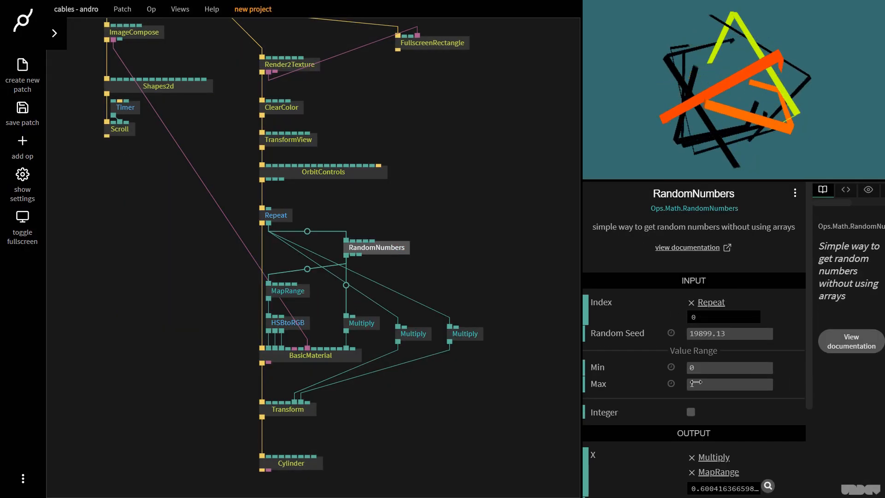
{"action": "left_click", "coordinate": [287, 292]}
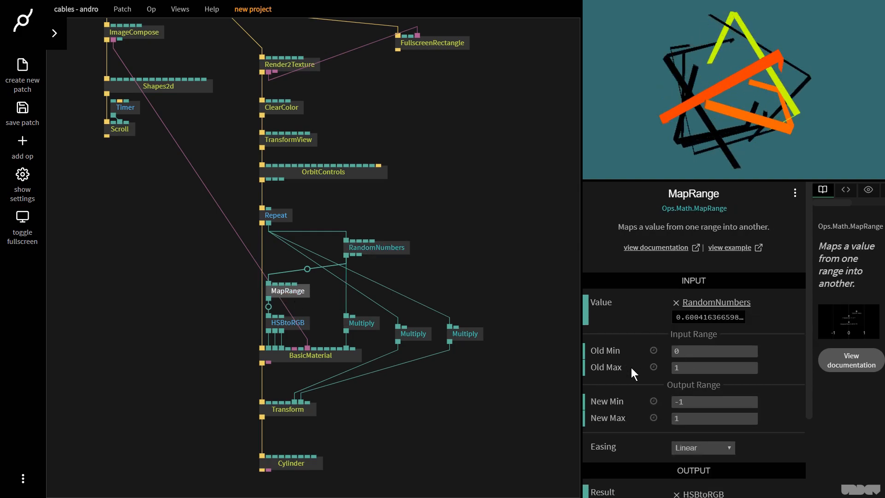
{"action": "left_click", "coordinate": [701, 401]}
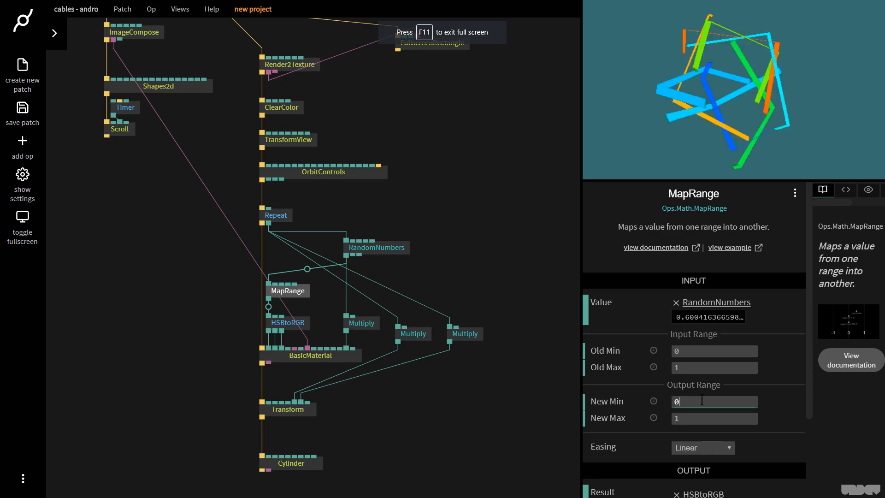
{"action": "type", "text": "0.25"}
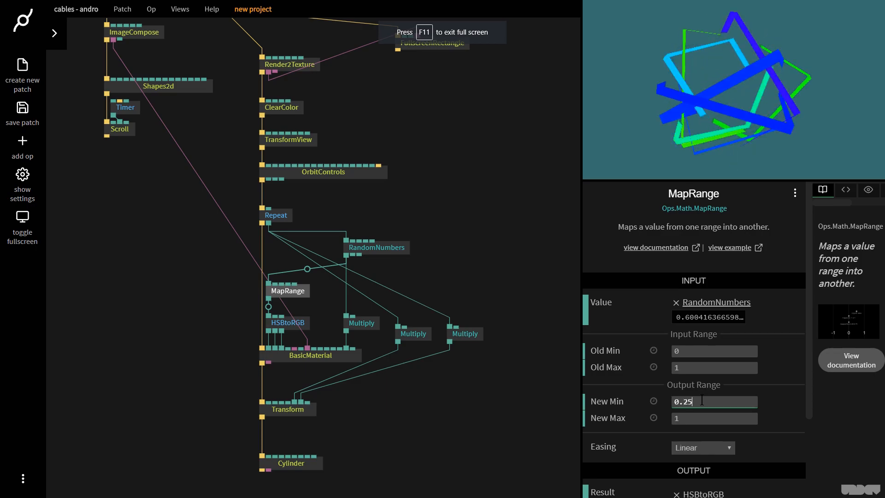
{"action": "key", "text": "Tab"}
{"action": "type", "text": "0.5"}
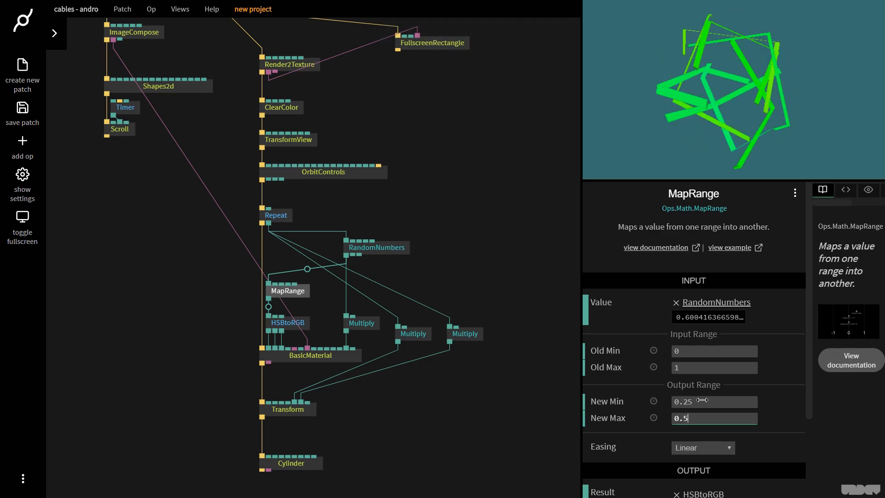
- Drag MapRange's output range values to about 0.41 and 0.8
{"action": "left_click", "coordinate": [715, 107]}
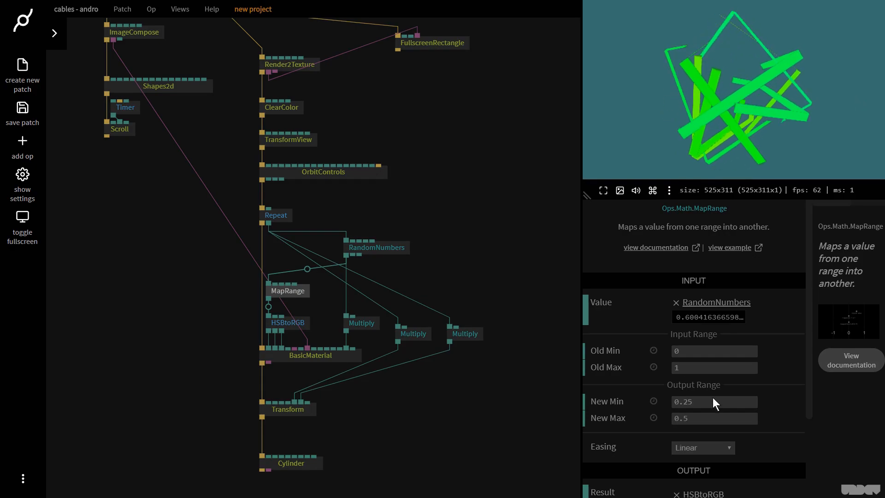
{"action": "mouse_move", "coordinate": [719, 419]}
{"action": "left_mouse_down"}
{"action": "mouse_move", "coordinate": [733, 419]}
{"action": "mouse_move", "coordinate": [724, 402]}
{"action": "left_mouse_up"}
{"action": "key", "text": "F11"}
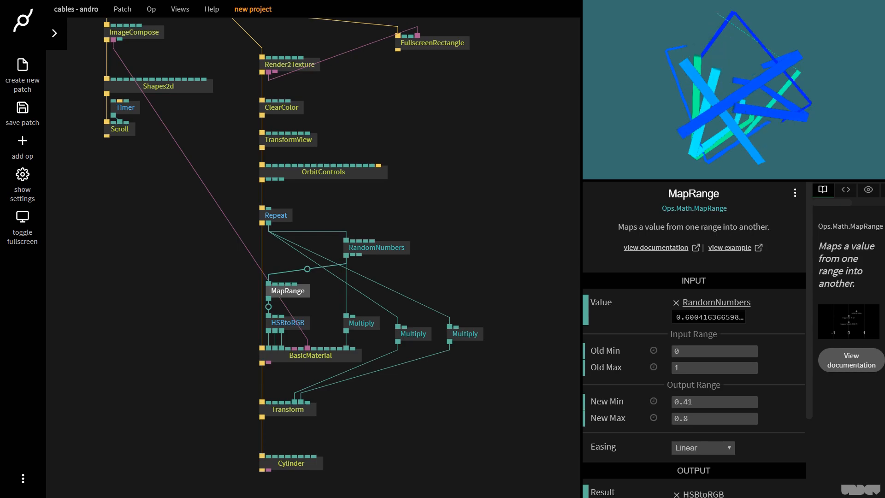
- Widen the preview panel and set MapRange's output range to 0 through 1
{"action": "left_click_drag", "start_coordinate": [696, 111], "coordinate": [706, 135]}
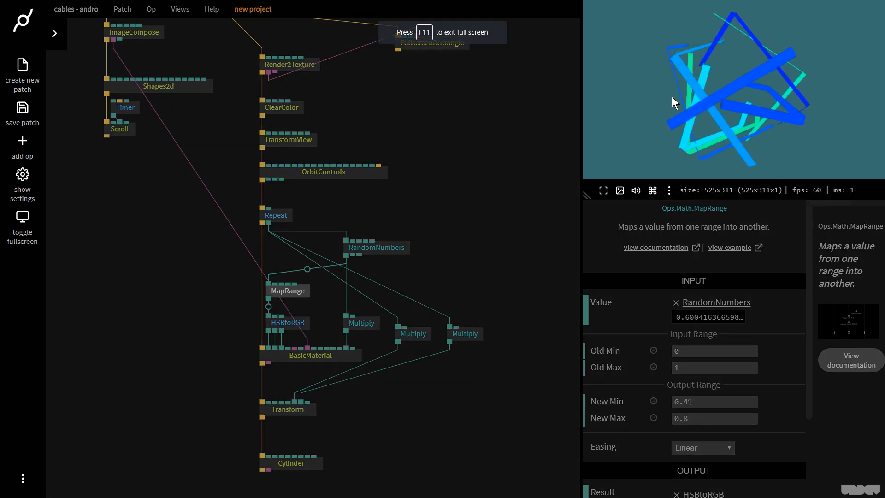
{"action": "left_click_drag", "start_coordinate": [588, 194], "coordinate": [552, 234]}
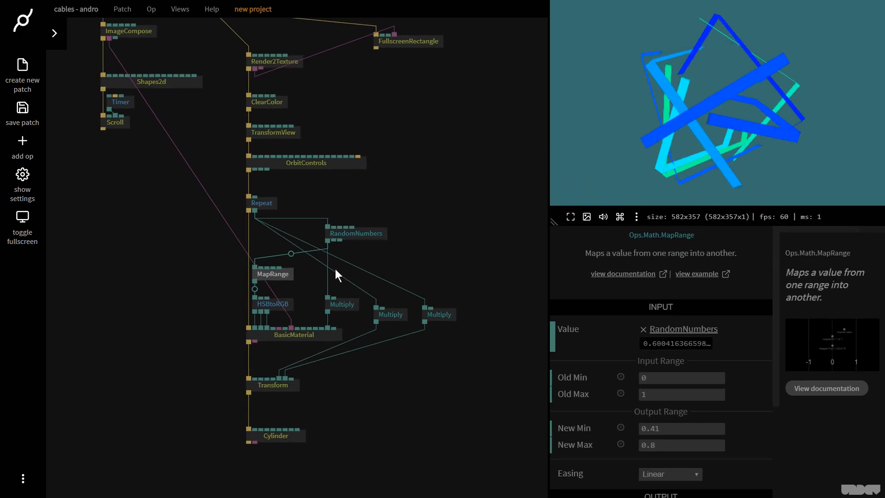
{"action": "left_click", "coordinate": [286, 277]}
{"action": "left_click", "coordinate": [680, 428]}
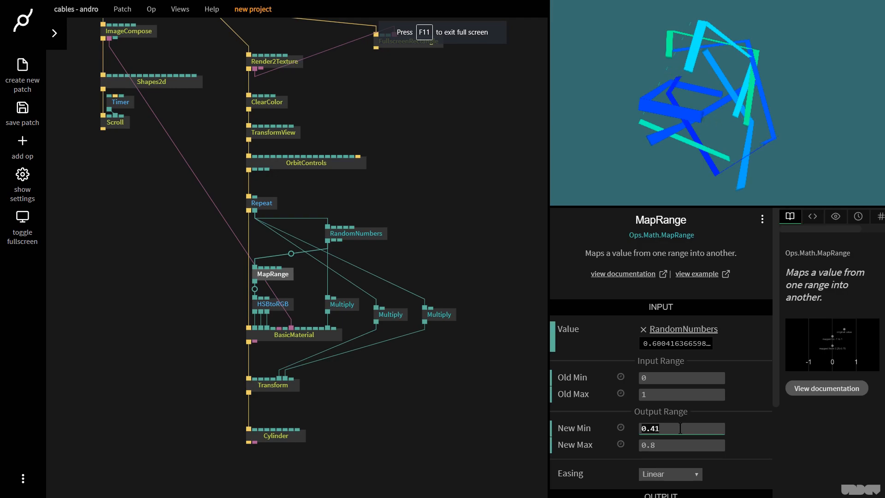
{"action": "type", "text": "0"}
{"action": "key", "text": "Tab"}
{"action": "type", "text": "1"}
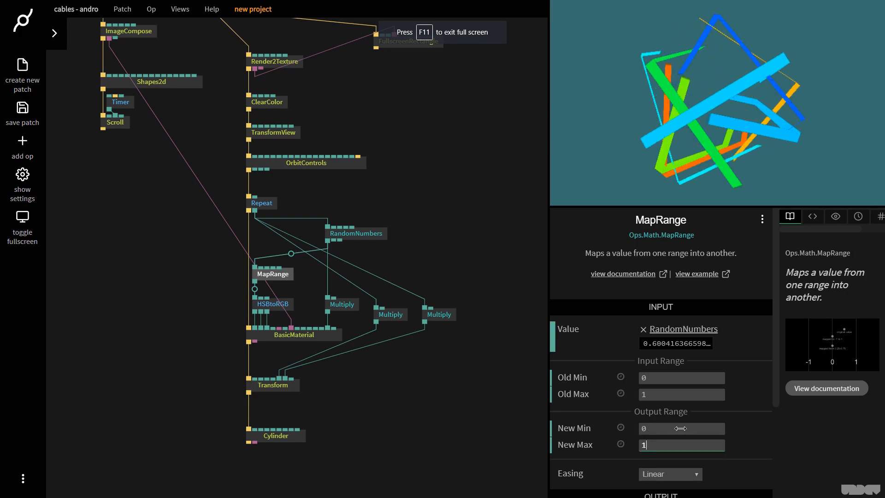
- Set MapRange's output range to 0.4 through 0.8
{"action": "left_click", "coordinate": [680, 428]}
{"action": "type", "text": ".4"}
{"action": "key", "text": "Tab"}
{"action": "type", "text": "0.8"}
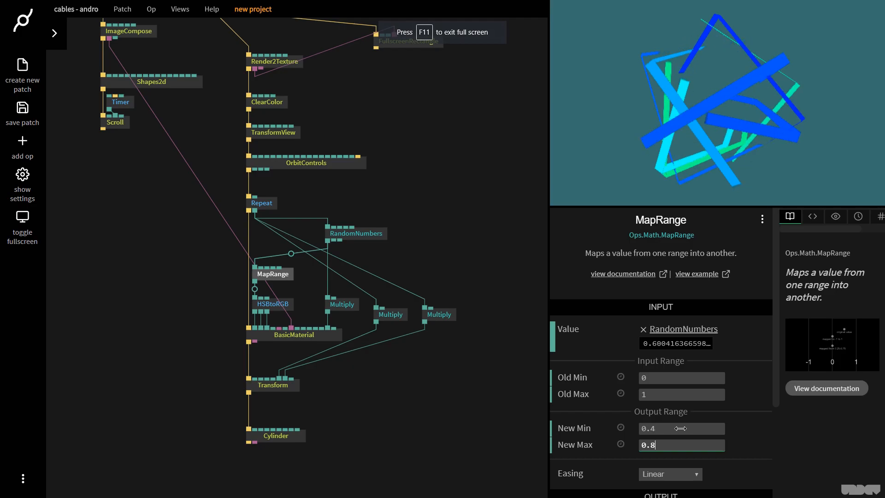
{"action": "key", "text": "BackSpace"}
{"action": "type", "text": "6"}
{"action": "key", "text": "BackSpace"}
{"action": "type", "text": "8"}
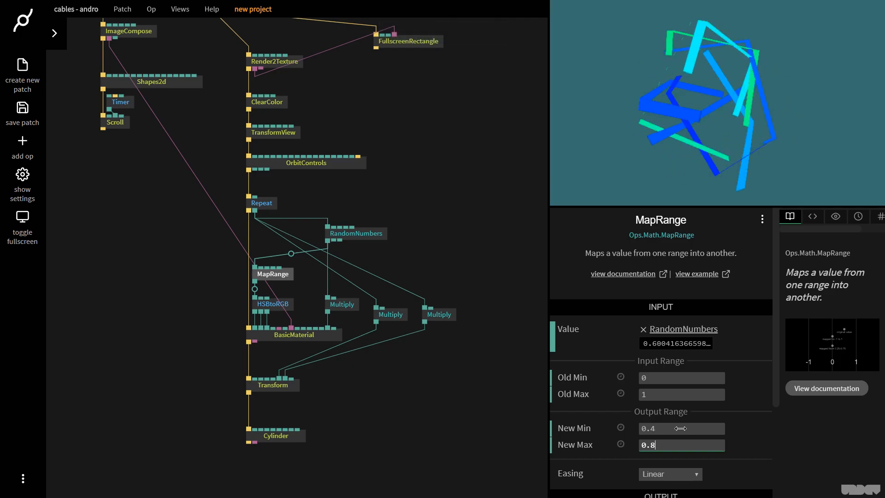
{"action": "left_click_drag", "start_coordinate": [731, 170], "coordinate": [764, 87]}
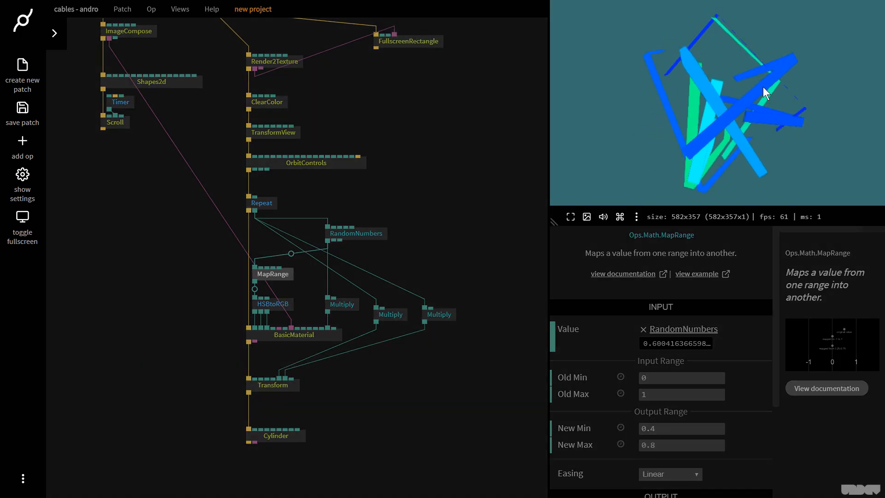
{"action": "left_click", "coordinate": [413, 151]}
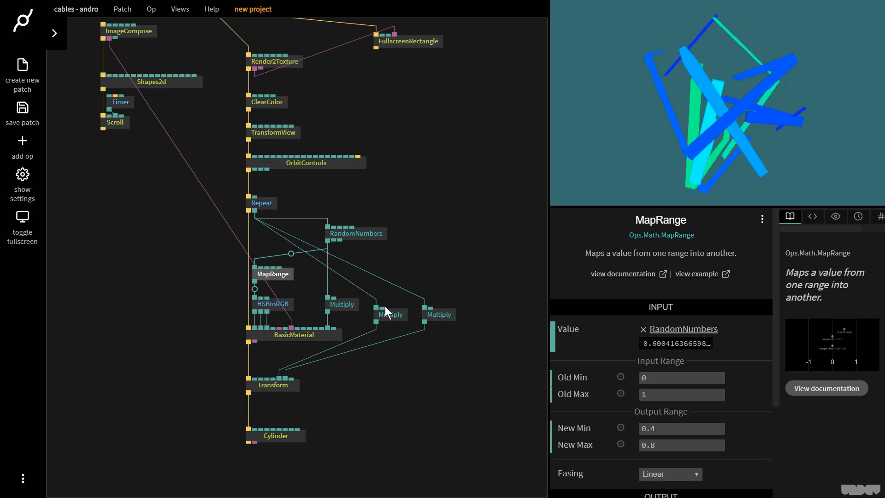
- Add a Timer feeding the Multiply's second input and set its speed to 4
{"action": "left_click_drag", "start_coordinate": [381, 307], "coordinate": [416, 269]}
{"action": "type", "text": "timer"}
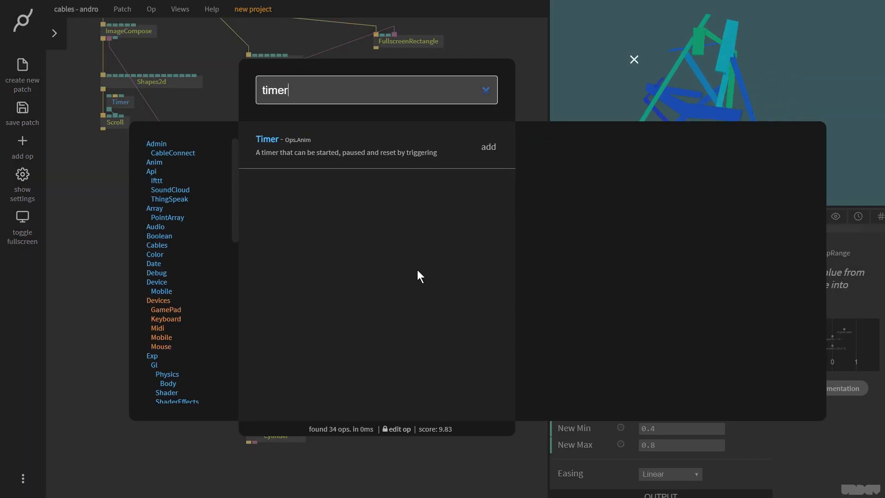
{"action": "key", "text": "Return"}
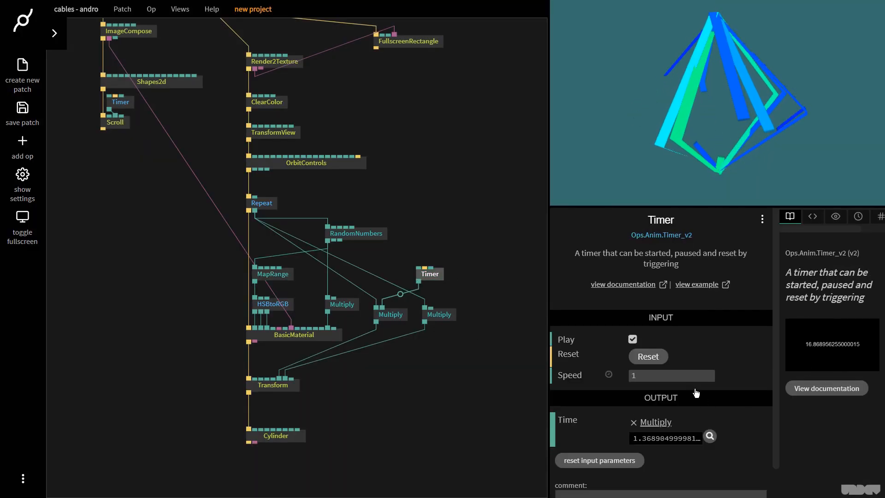
{"action": "double_click", "coordinate": [684, 376]}
{"action": "type", "text": "4"}
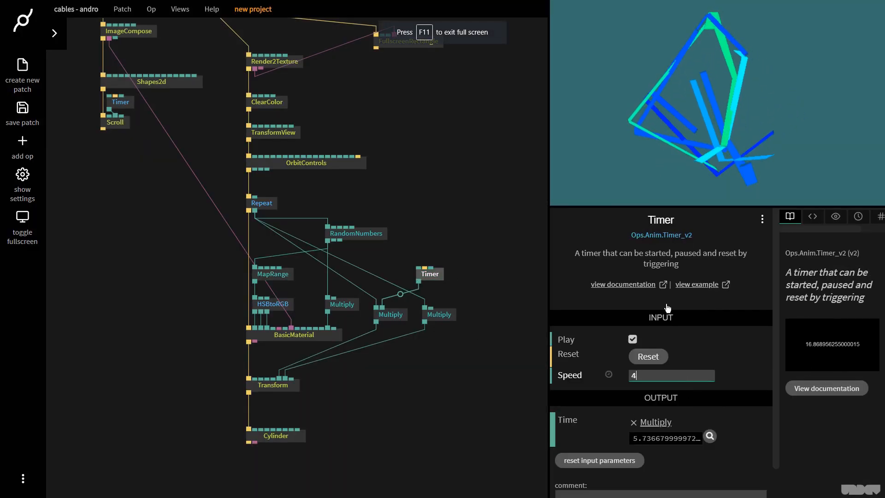
- Reposition the Timer and connect its time output to the other Multiply as well
{"action": "left_click_drag", "start_coordinate": [424, 274], "coordinate": [412, 266]}
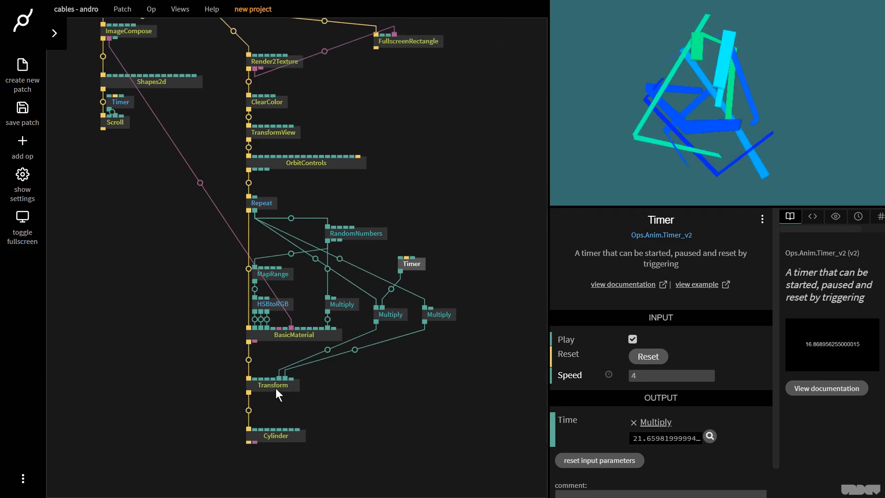
{"action": "left_click", "coordinate": [525, 185]}
{"action": "left_click", "coordinate": [414, 263]}
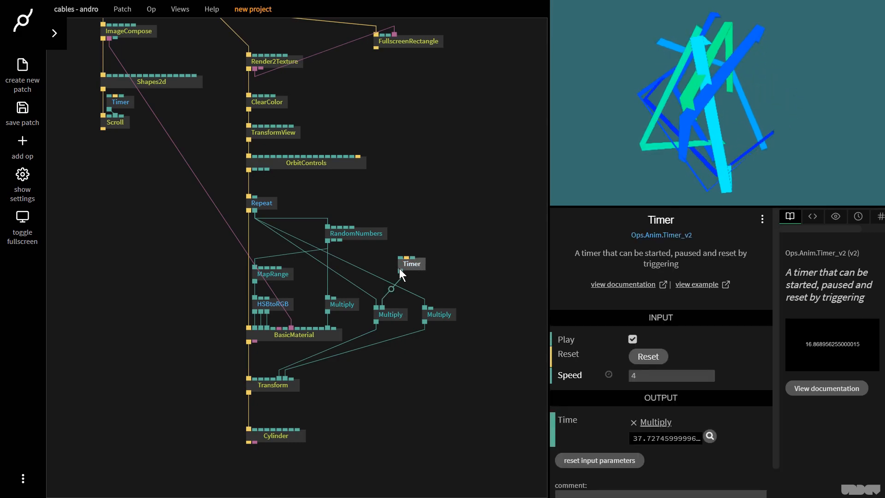
{"action": "left_click_drag", "start_coordinate": [400, 270], "coordinate": [430, 307]}
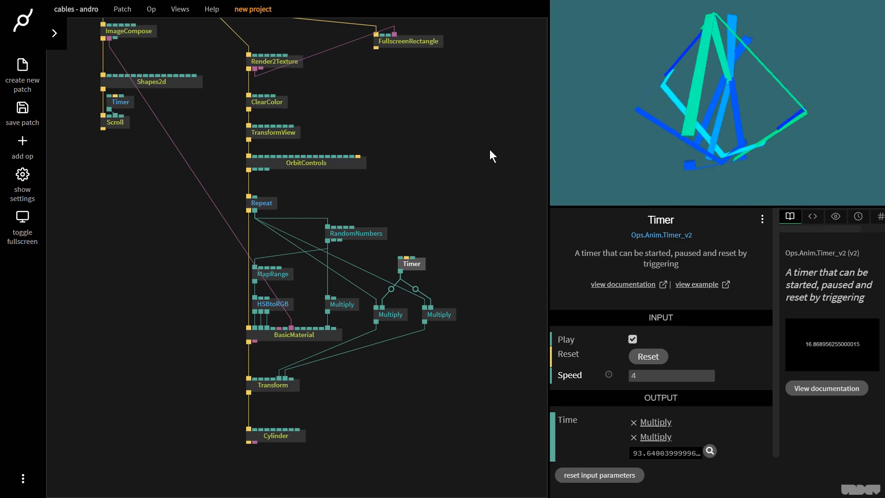
- Add a Multiply op driven by the Repeat index output
{"action": "left_click_drag", "start_coordinate": [254, 211], "coordinate": [153, 333]}
{"action": "type", "text": "multi"}
{"action": "key", "text": "Return"}
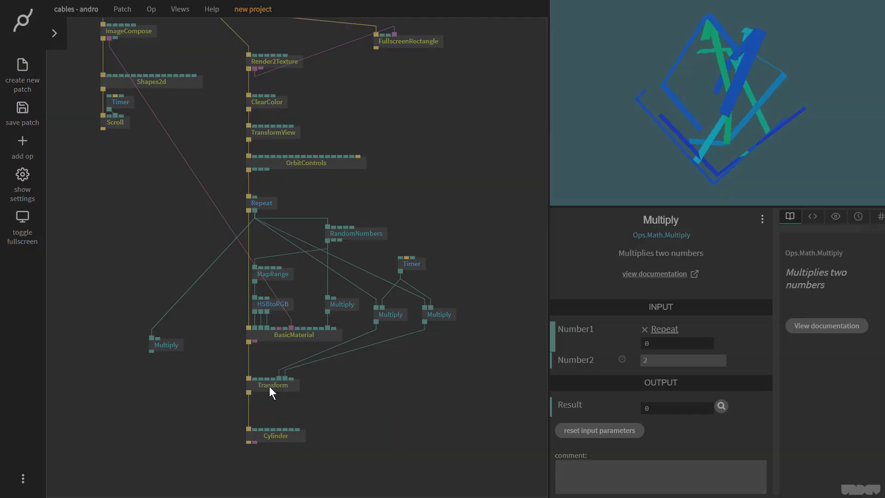
- Connect the new Multiply's result to the Transform's rotX and set its second number to 1
{"action": "left_click_drag", "start_coordinate": [269, 386], "coordinate": [271, 385]}
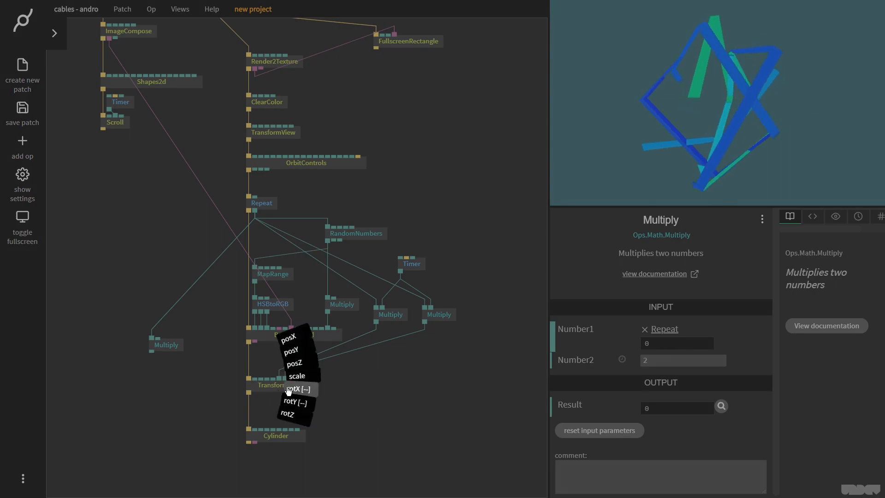
{"action": "left_click", "coordinate": [291, 379]}
{"action": "left_click", "coordinate": [173, 345]}
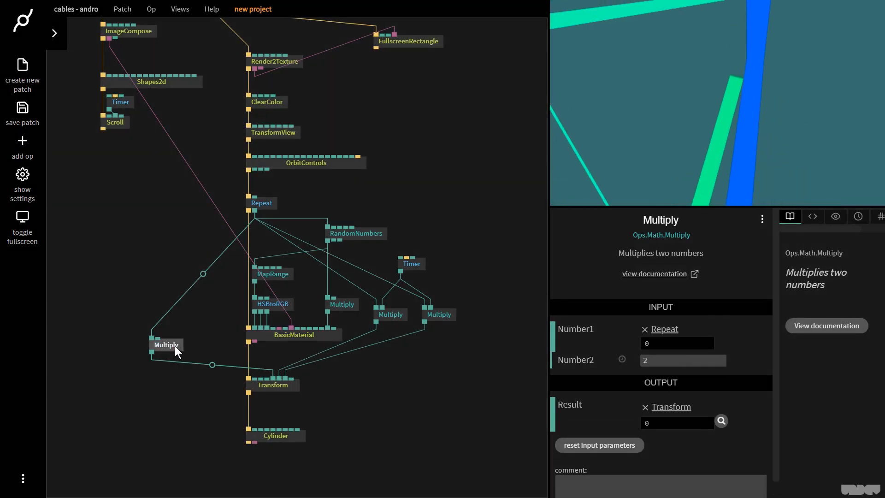
{"action": "left_click", "coordinate": [714, 359]}
{"action": "type", "text": "1"}
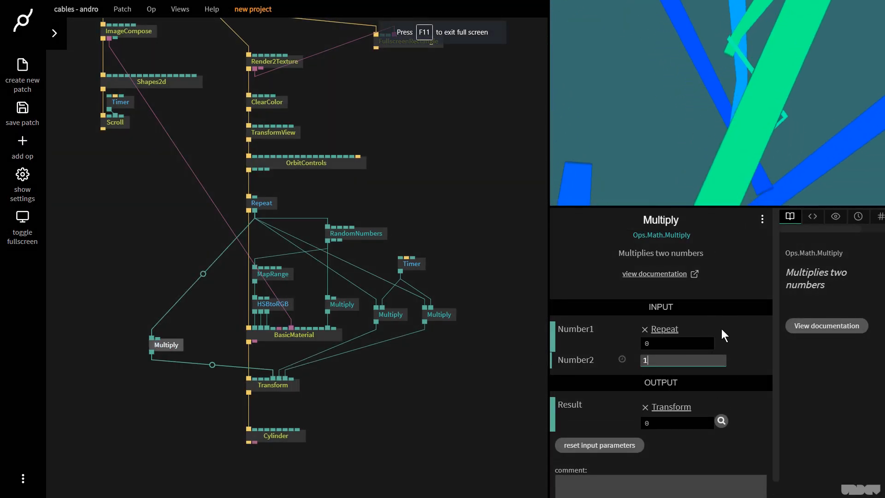
- Set the TransformView scale to 0.4
{"action": "left_click", "coordinate": [331, 120]}
{"action": "left_click", "coordinate": [286, 130]}
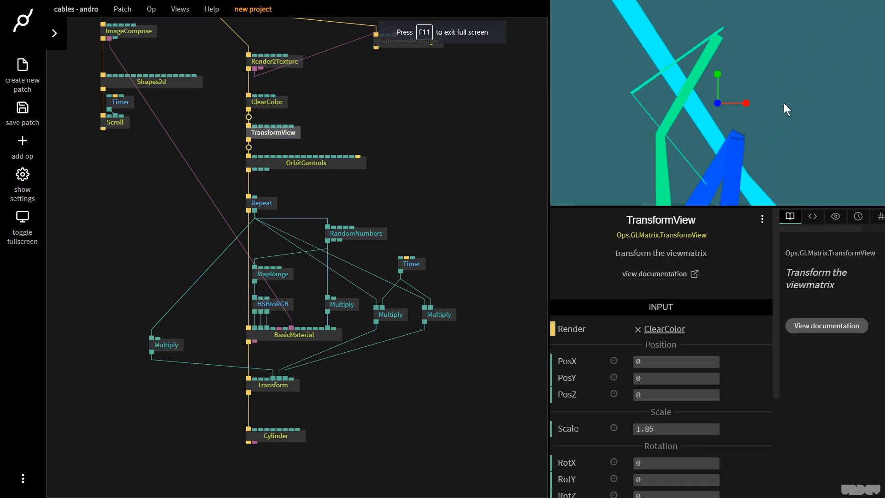
{"action": "left_click_drag", "start_coordinate": [675, 429], "coordinate": [640, 429]}
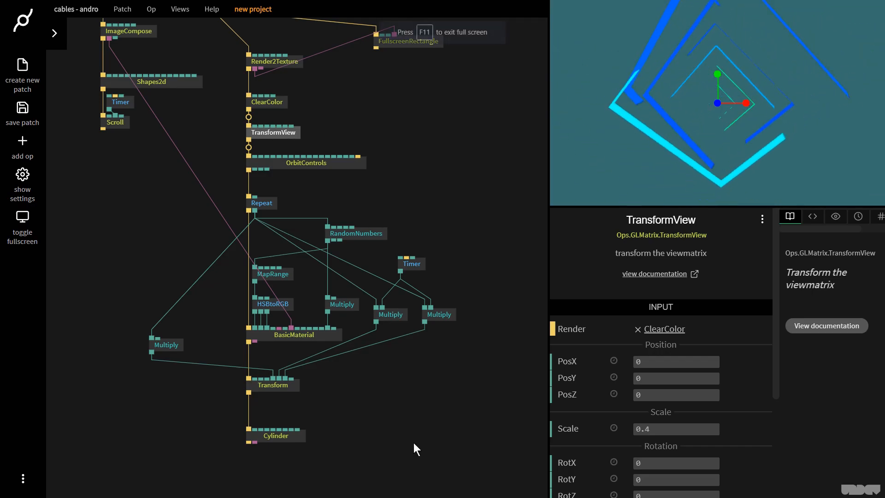
- Set the rotX Multiply's second number to 0.99
{"action": "left_click", "coordinate": [174, 347]}
{"action": "mouse_move", "coordinate": [711, 359]}
{"action": "left_mouse_down"}
{"action": "mouse_move", "coordinate": [693, 360]}
{"action": "mouse_move", "coordinate": [714, 360]}
{"action": "left_mouse_up"}
{"action": "type", "text": "0.99"}
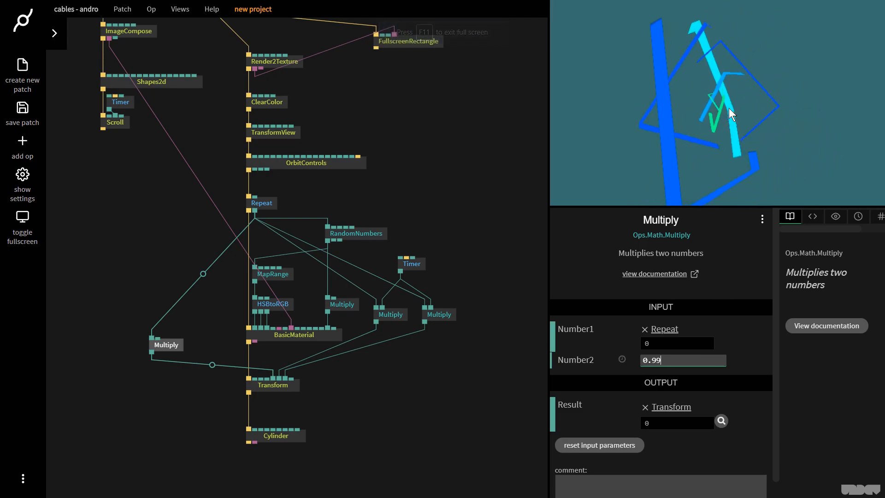
{"action": "left_click_drag", "start_coordinate": [170, 344], "coordinate": [187, 344]}
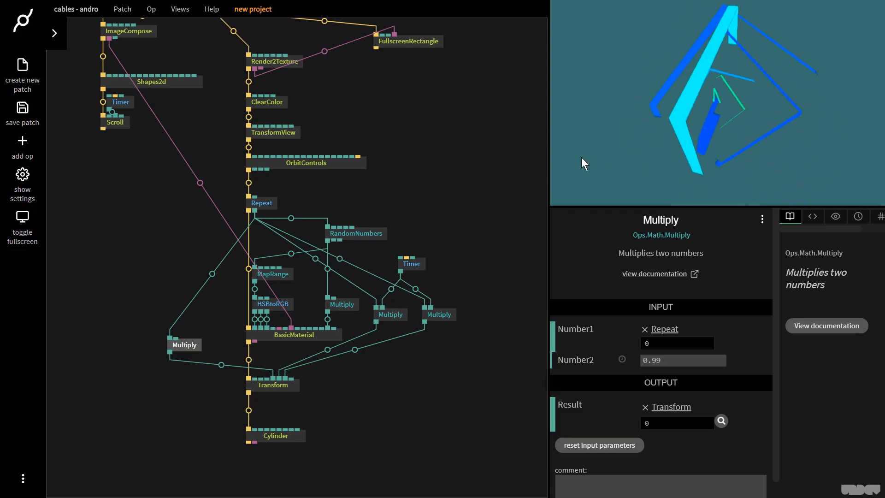
{"action": "left_click", "coordinate": [435, 138]}
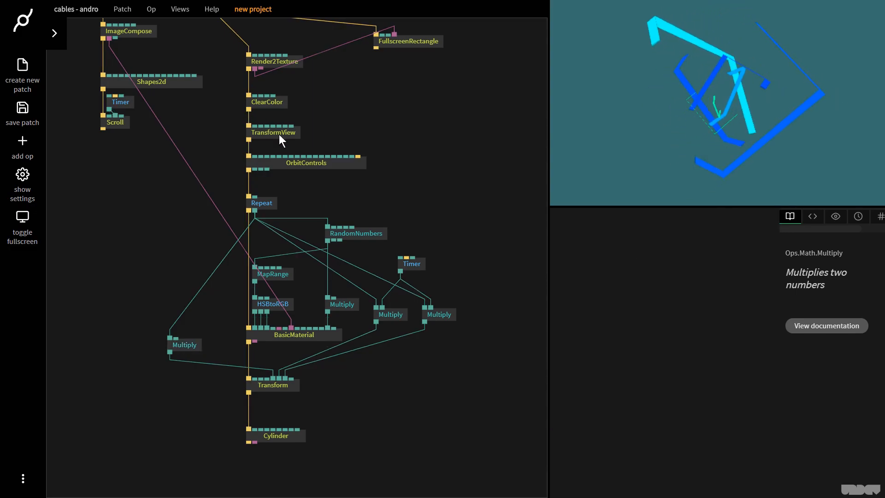
- Change the ClearColor background to a pale grey-blue with the color picker
{"action": "left_click", "coordinate": [265, 100]}
{"action": "left_click", "coordinate": [598, 352]}
{"action": "left_click_drag", "start_coordinate": [608, 341], "coordinate": [587, 334]}
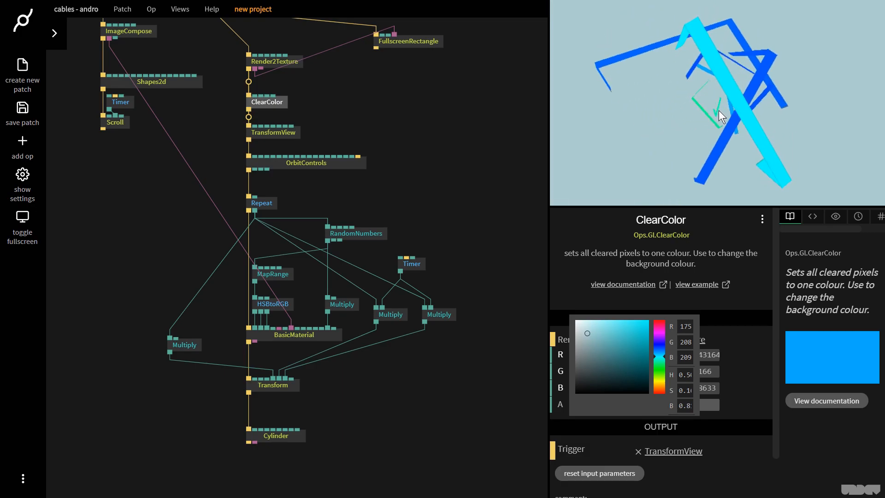
{"action": "left_click", "coordinate": [347, 162]}
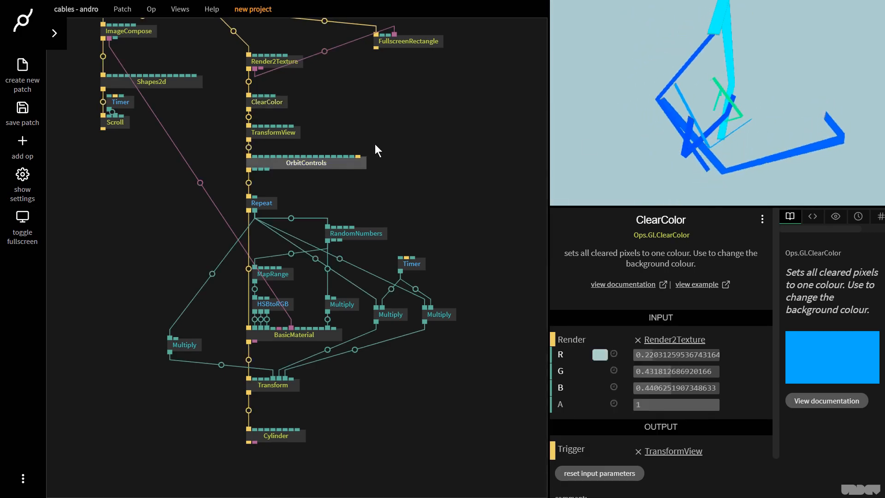
- Add a second ImageCompose op on the Sequence output and move FullscreenRectangle aside
{"action": "left_click_drag", "start_coordinate": [400, 137], "coordinate": [359, 216]}
{"action": "left_click_drag", "start_coordinate": [369, 148], "coordinate": [464, 145]}
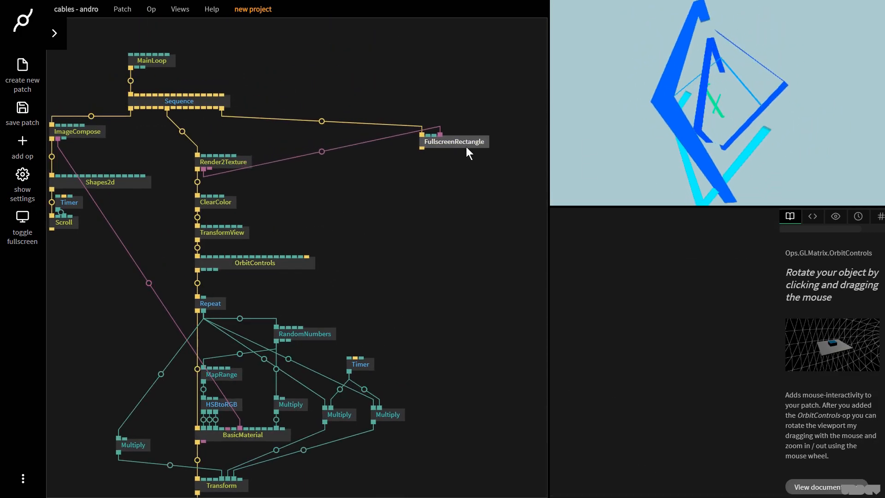
{"action": "left_click_drag", "start_coordinate": [203, 107], "coordinate": [347, 164]}
{"action": "type", "text": "ima"}
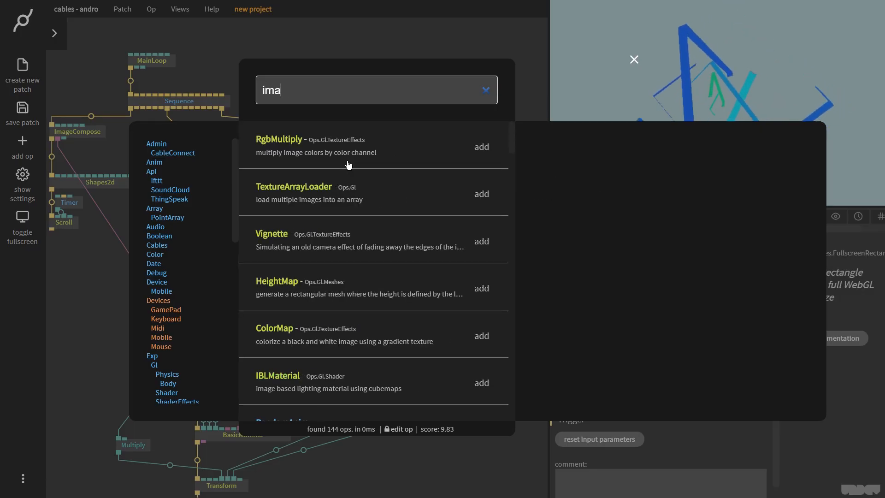
{"action": "type", "text": "gecom"}
{"action": "key", "text": "Return"}
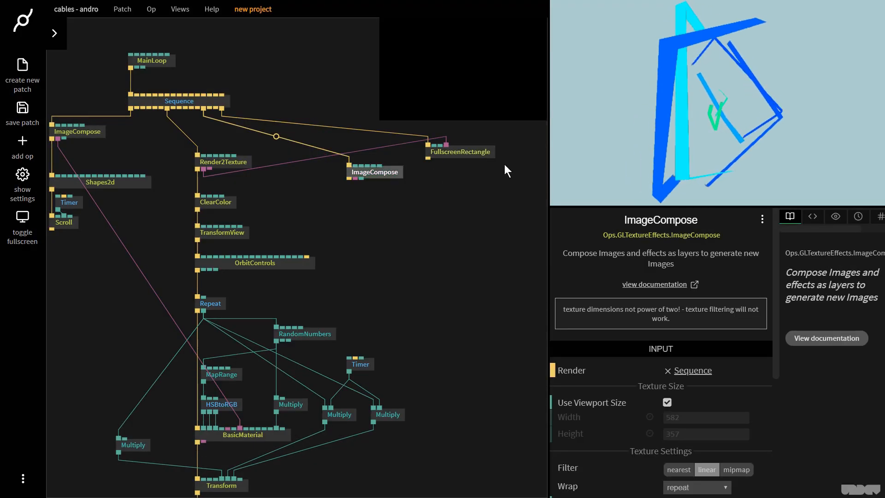
{"action": "left_click_drag", "start_coordinate": [491, 161], "coordinate": [496, 162]}
{"action": "left_click", "coordinate": [329, 162], "text": "alt"}
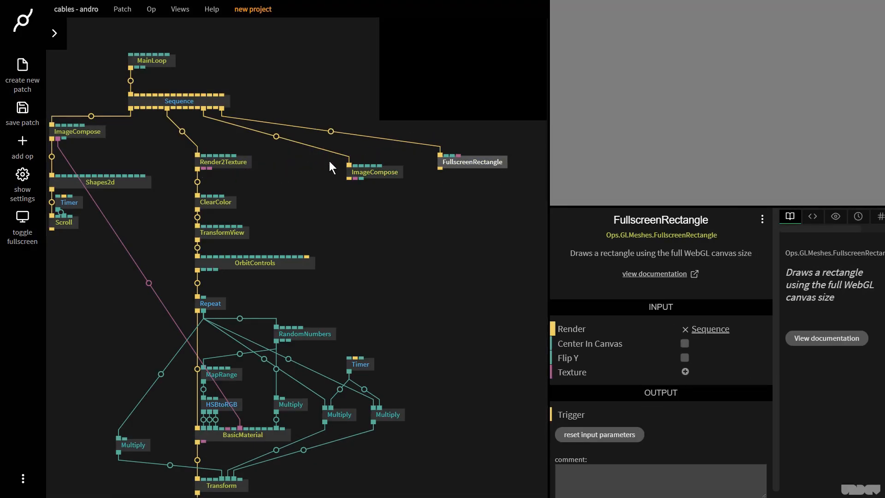
- Add a DrawImage op under the new ImageCompose
{"action": "left_click_drag", "start_coordinate": [348, 178], "coordinate": [351, 206]}
{"action": "type", "text": "d"}
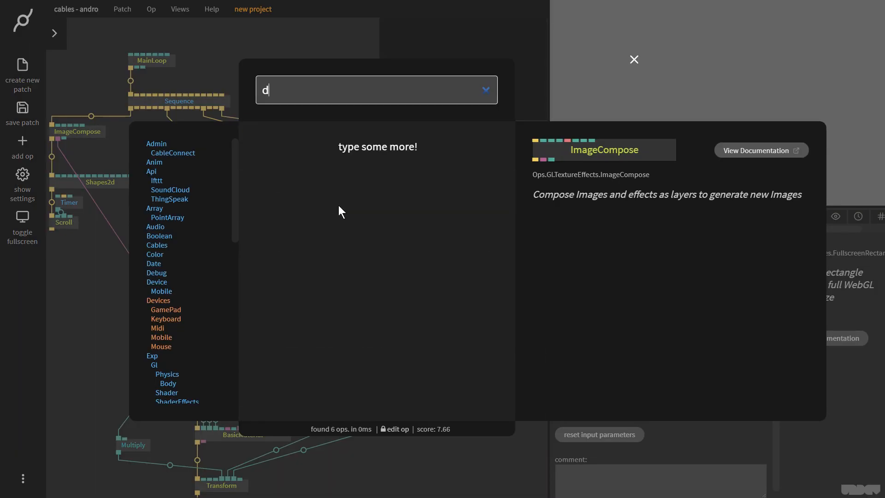
{"action": "type", "text": "rawimage"}
{"action": "key", "text": "Return"}
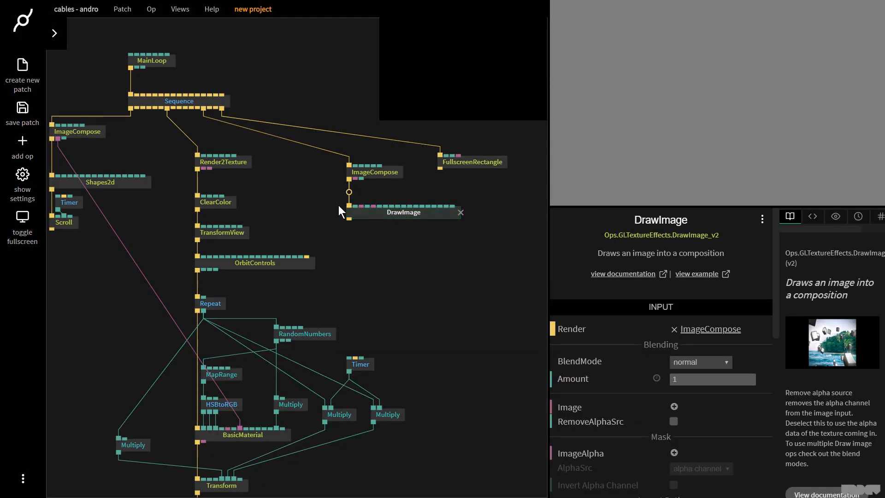
- Feed Render2Texture's texture into DrawImage and the new ImageCompose's texture into FullscreenRectangle
{"action": "left_click_drag", "start_coordinate": [203, 168], "coordinate": [362, 206]}
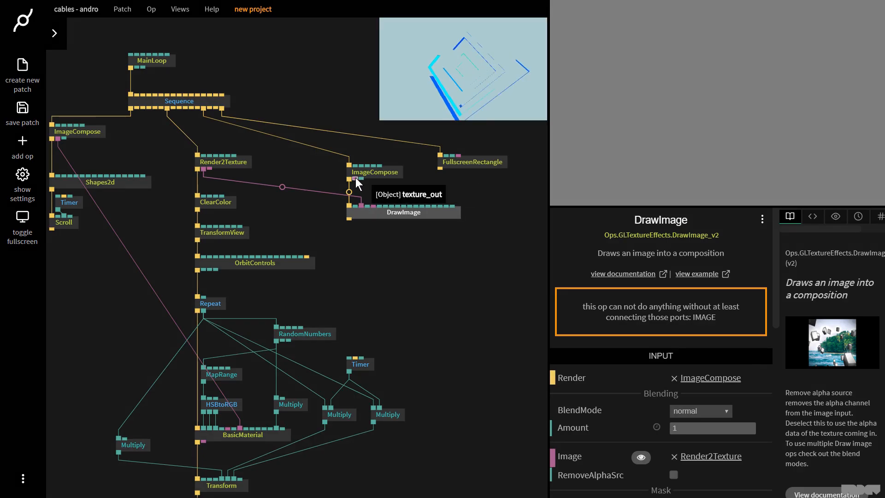
{"action": "left_click_drag", "start_coordinate": [444, 181], "coordinate": [477, 163]}
{"action": "left_click_drag", "start_coordinate": [477, 162], "coordinate": [514, 172]}
{"action": "left_click", "coordinate": [475, 276]}
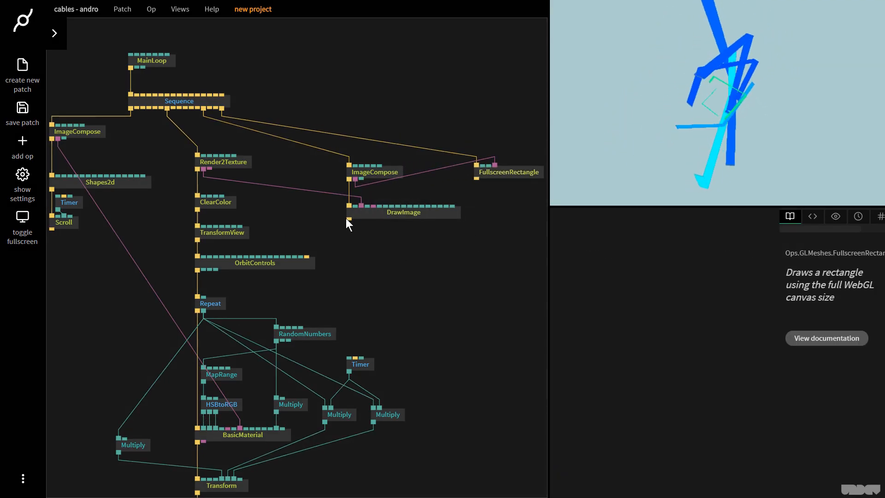
- Add an SSAO2 effect after DrawImage
{"action": "left_click_drag", "start_coordinate": [346, 219], "coordinate": [348, 241]}
{"action": "type", "text": "SSA"}
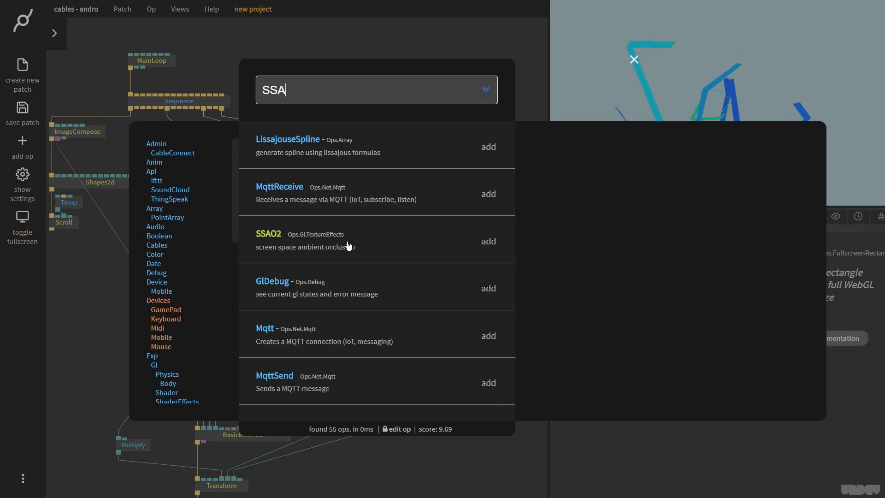
{"action": "type", "text": "O"}
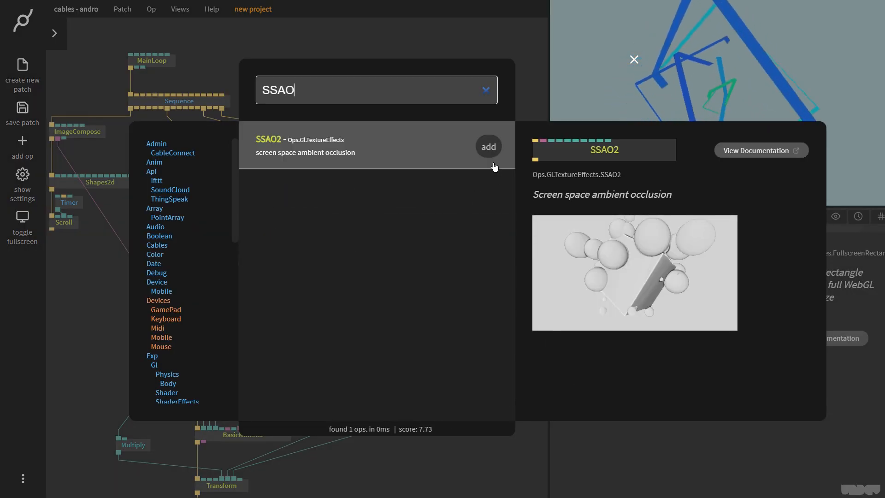
{"action": "left_click", "coordinate": [488, 146]}
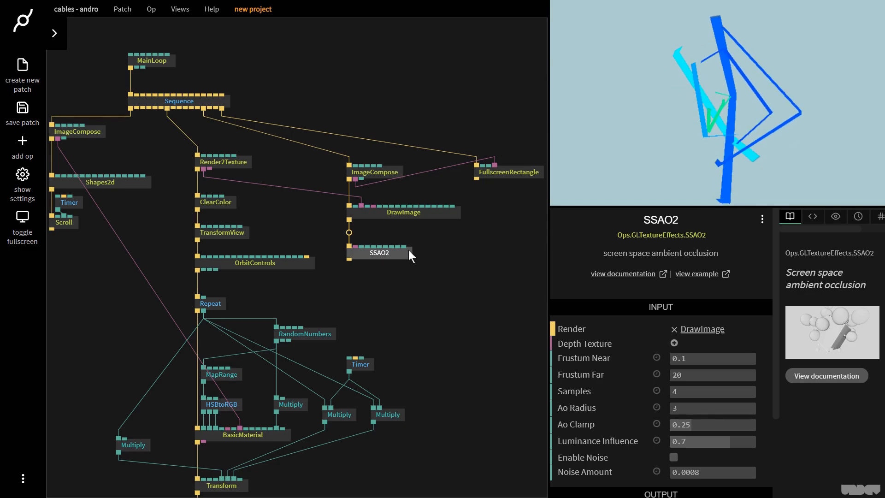
- Pause the Timer driving the two Multiply ops
{"action": "scroll", "coordinate": [405, 322], "scroll_direction": "down", "scroll_amount": 3}
{"action": "left_click", "coordinate": [378, 298]}
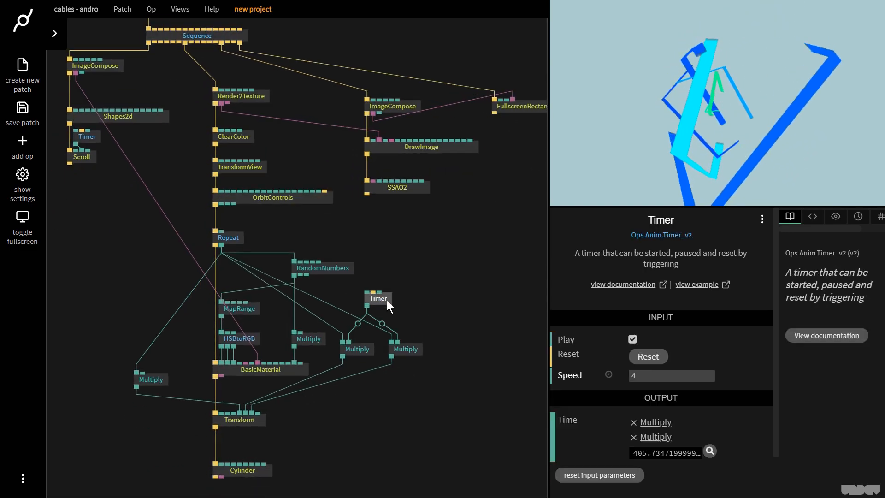
{"action": "left_click", "coordinate": [633, 340]}
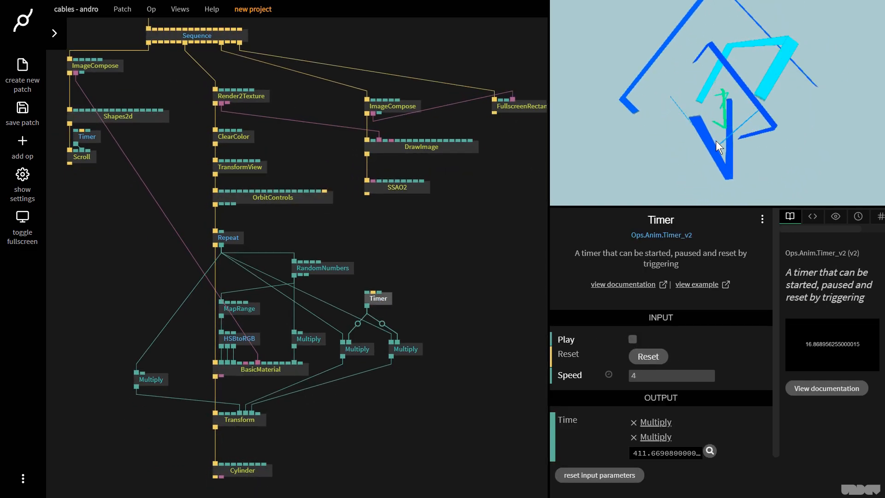
- Set MapRange's output range to 0.18 through 0.87
{"action": "left_click", "coordinate": [440, 242]}
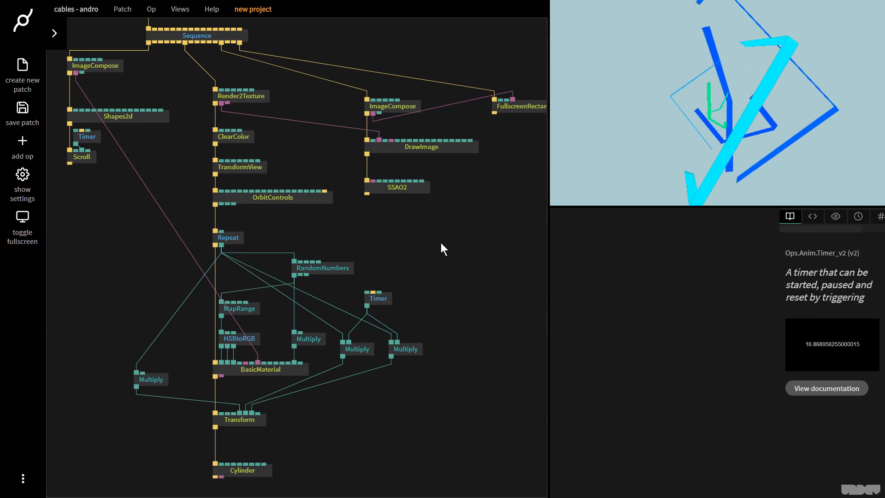
{"action": "left_click", "coordinate": [87, 138]}
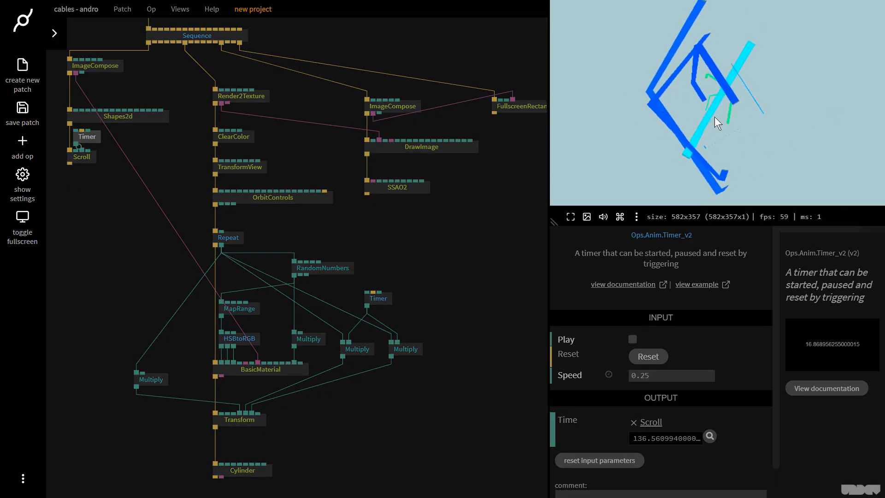
{"action": "left_click", "coordinate": [247, 335]}
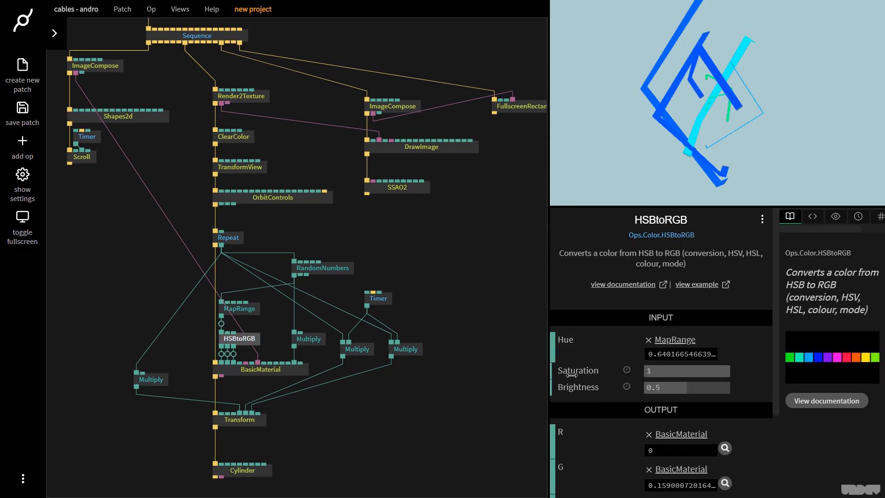
{"action": "left_click", "coordinate": [240, 309]}
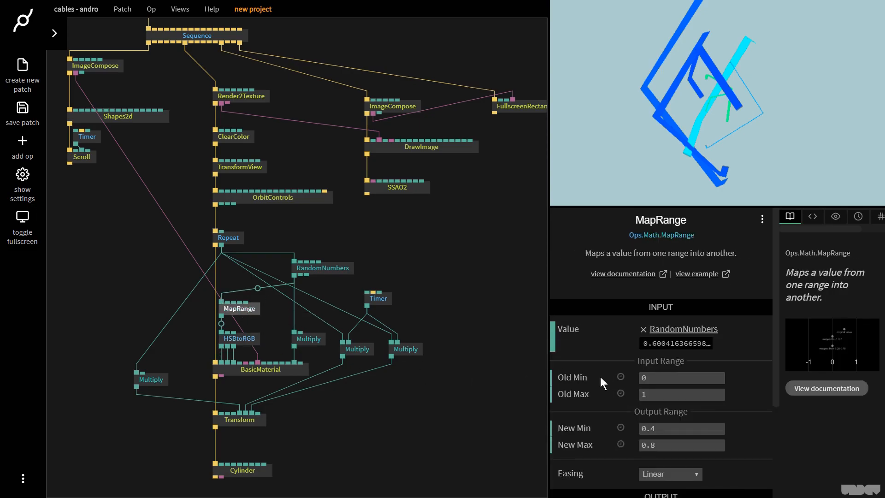
{"action": "left_click_drag", "start_coordinate": [673, 444], "coordinate": [656, 428]}
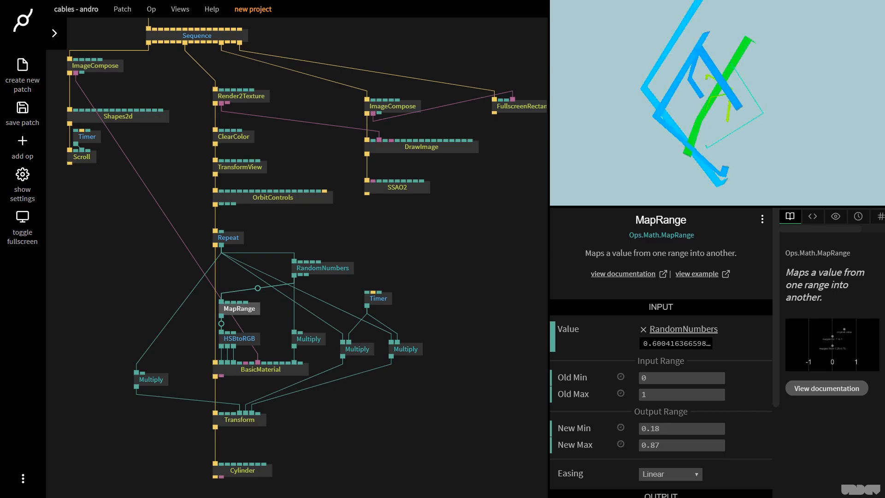
- Set SSAO2's samples to 3, AO radius to 1 and AO clamp to about 0.253
{"action": "left_click_drag", "start_coordinate": [721, 171], "coordinate": [435, 220]}
{"action": "left_click", "coordinate": [408, 190]}
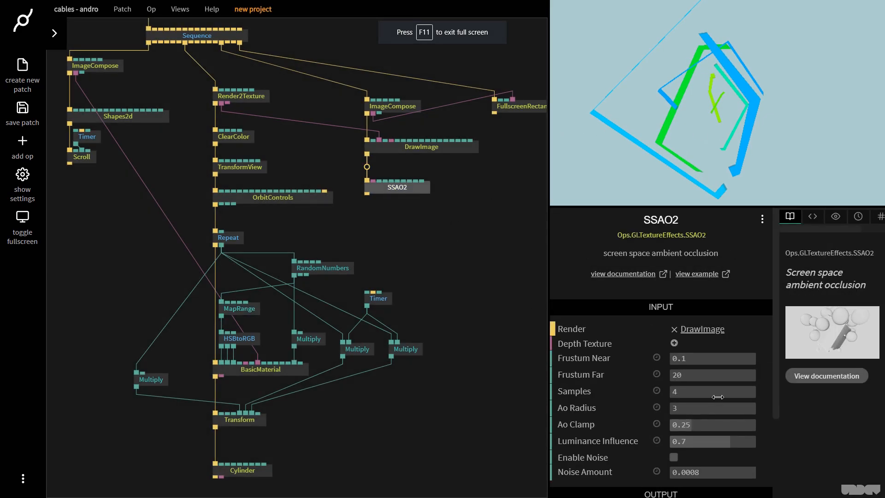
{"action": "left_click_drag", "start_coordinate": [701, 395], "coordinate": [696, 395]}
{"action": "left_click", "coordinate": [708, 408]}
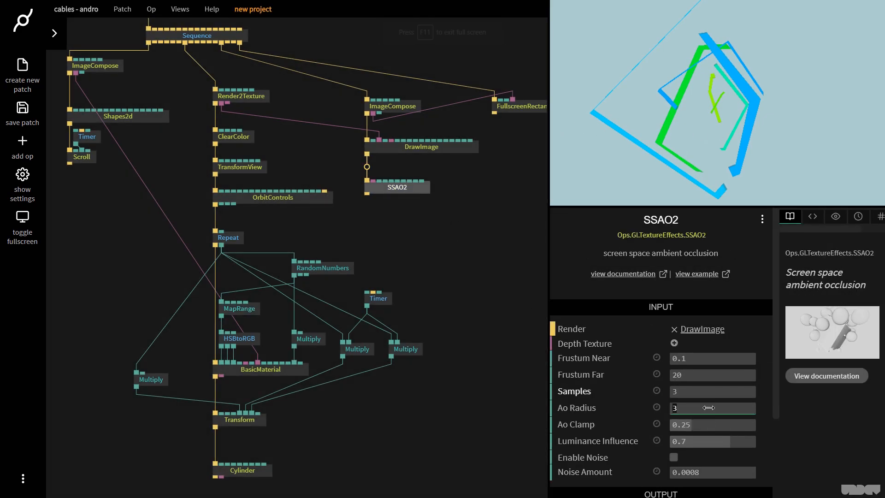
{"action": "type", "text": "1"}
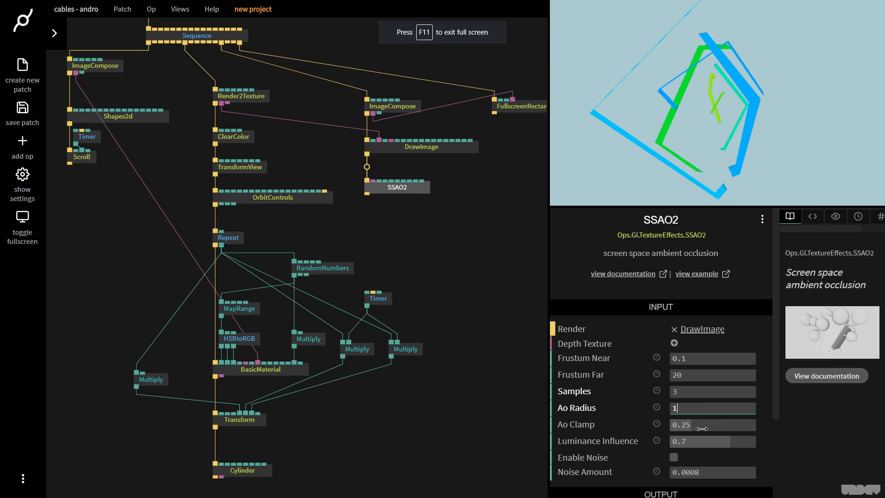
{"action": "left_click_drag", "start_coordinate": [701, 428], "coordinate": [703, 428]}
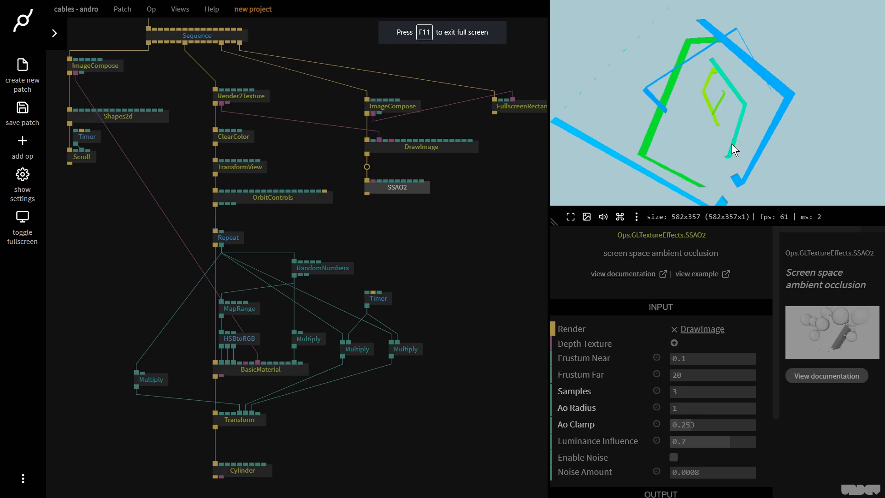
- Connect Render2Texture's depth texture output to SSAO2's Depth Texture input
{"action": "left_click", "coordinate": [397, 187]}
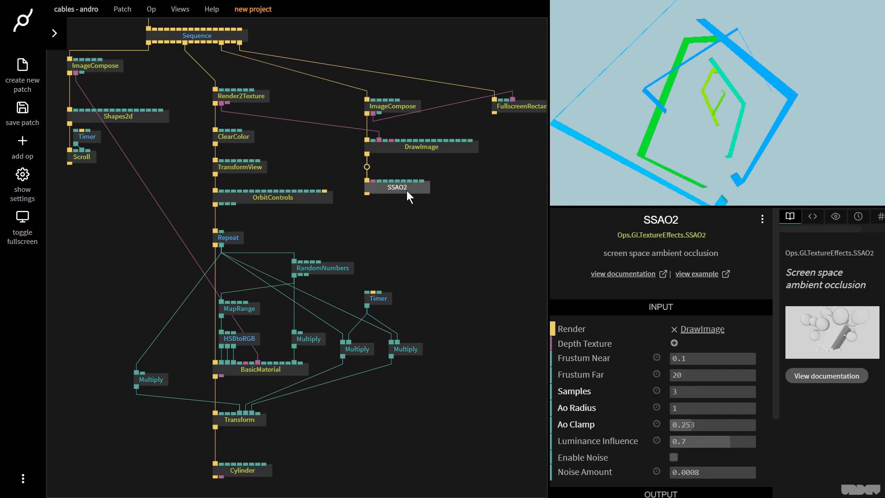
{"action": "left_click_drag", "start_coordinate": [225, 102], "coordinate": [372, 181]}
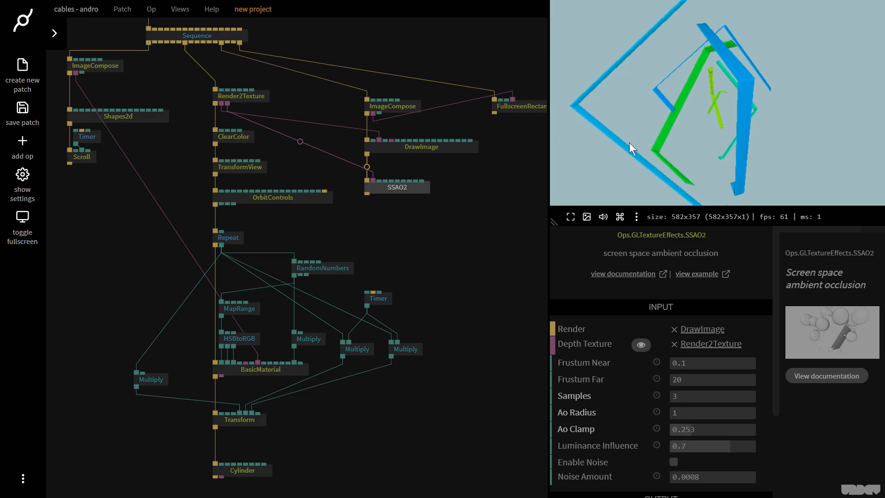
{"action": "left_click", "coordinate": [406, 186]}
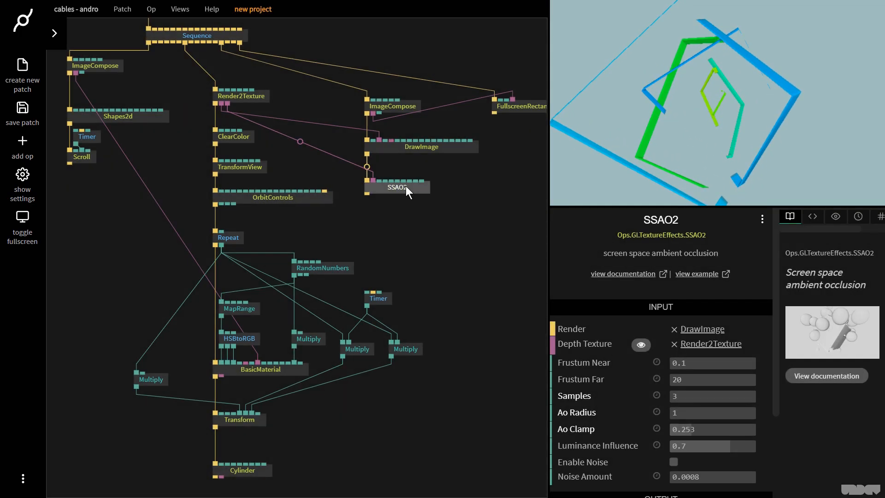
- Toggle SSAO2 off and on to compare, and raise its luminance influence to about 0.939
{"action": "key", "text": "d"}
{"action": "key", "text": "d"}
{"action": "key", "text": "d"}
{"action": "key", "text": "d"}
{"action": "left_click_drag", "start_coordinate": [728, 446], "coordinate": [756, 446]}
{"action": "left_click", "coordinate": [453, 87]}
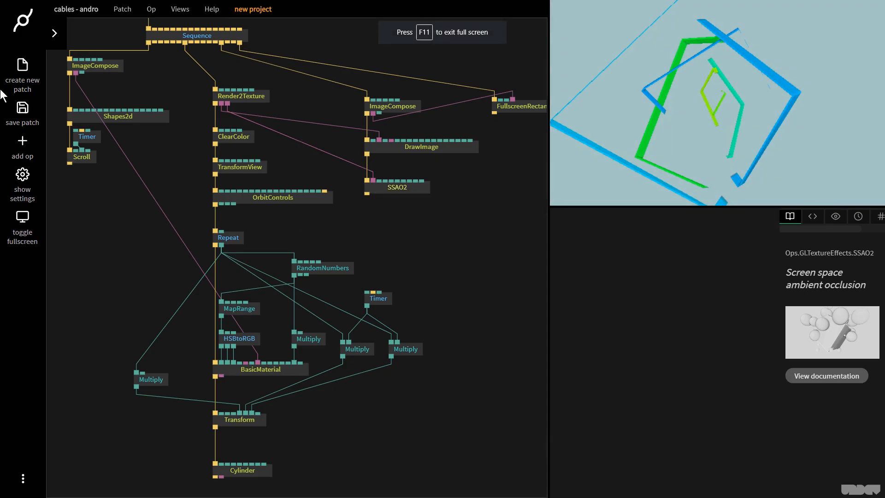
- Resume the Timer driving the two Multiply ops and set its speed to about 2.22
{"action": "left_click", "coordinate": [82, 136]}
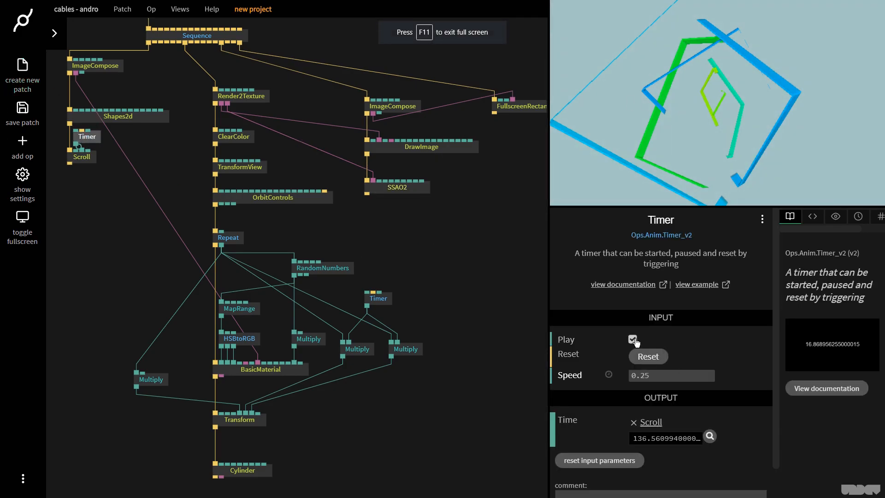
{"action": "left_click", "coordinate": [371, 300]}
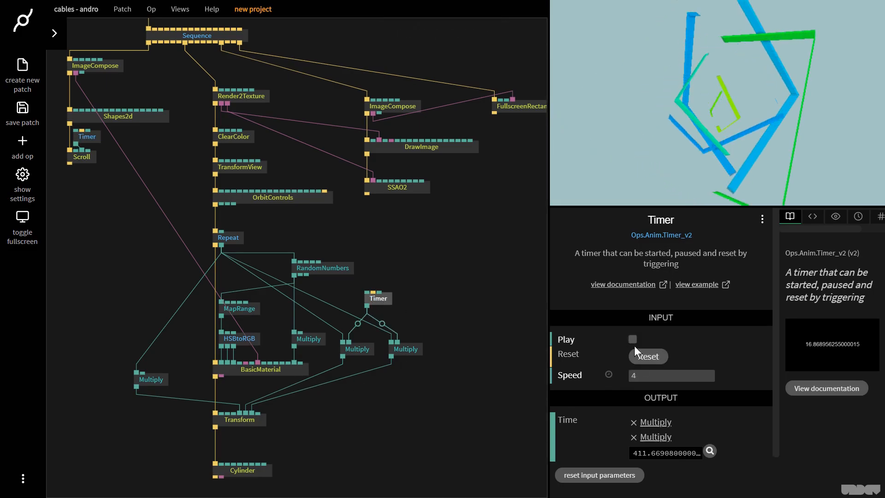
{"action": "left_click", "coordinate": [632, 339]}
{"action": "left_click", "coordinate": [82, 137]}
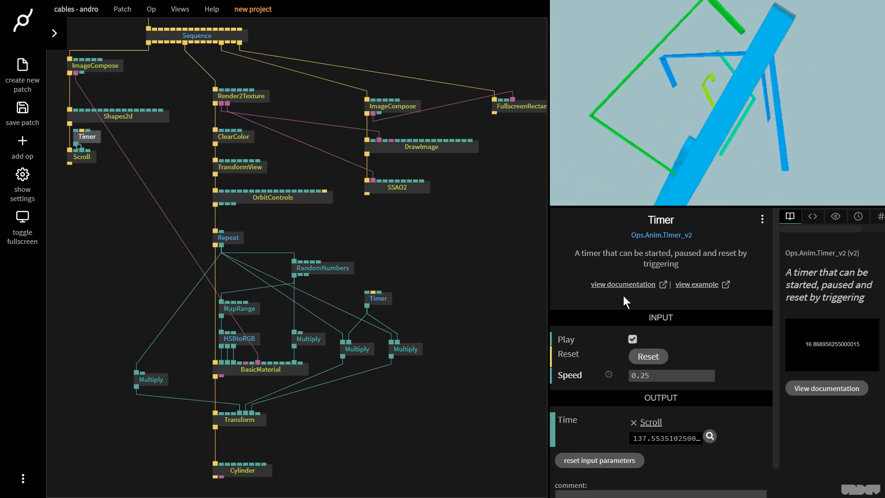
{"action": "left_click_drag", "start_coordinate": [692, 375], "coordinate": [651, 375]}
{"action": "left_click", "coordinate": [379, 298]}
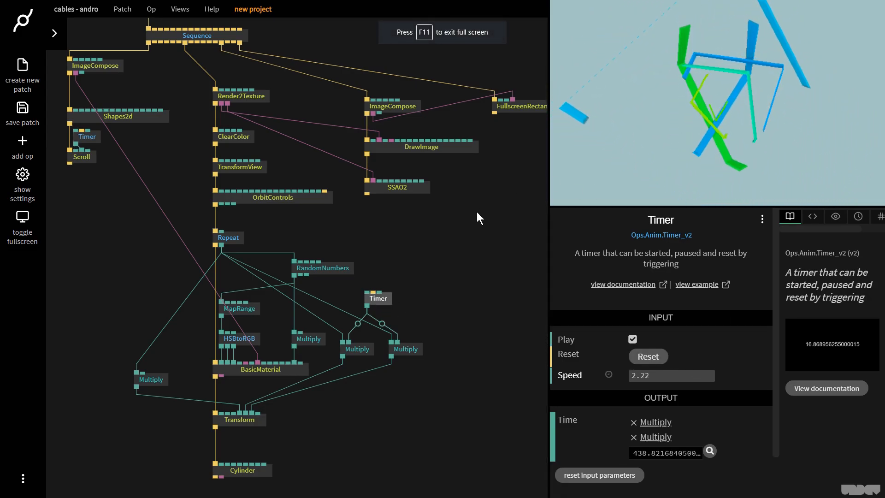
- Toggle the SSAO2 effect off and back on to compare the result
{"action": "left_click", "coordinate": [415, 185]}
{"action": "key", "text": "d"}
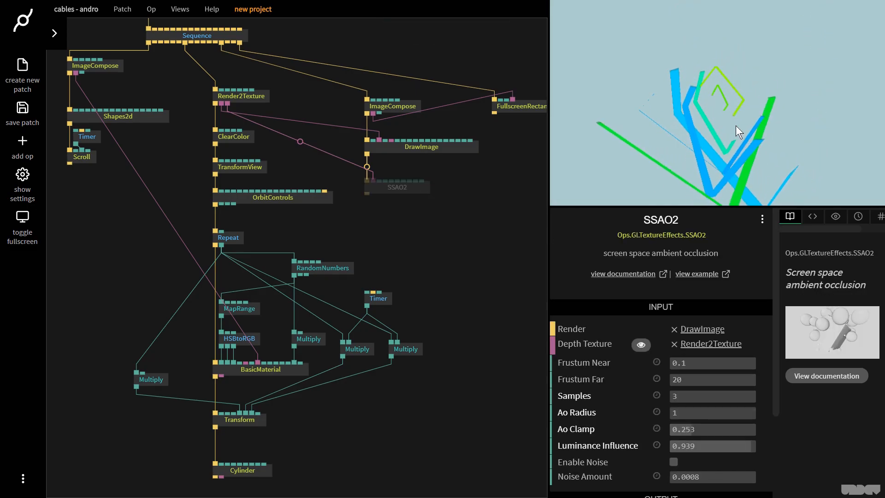
{"action": "key", "text": "d"}
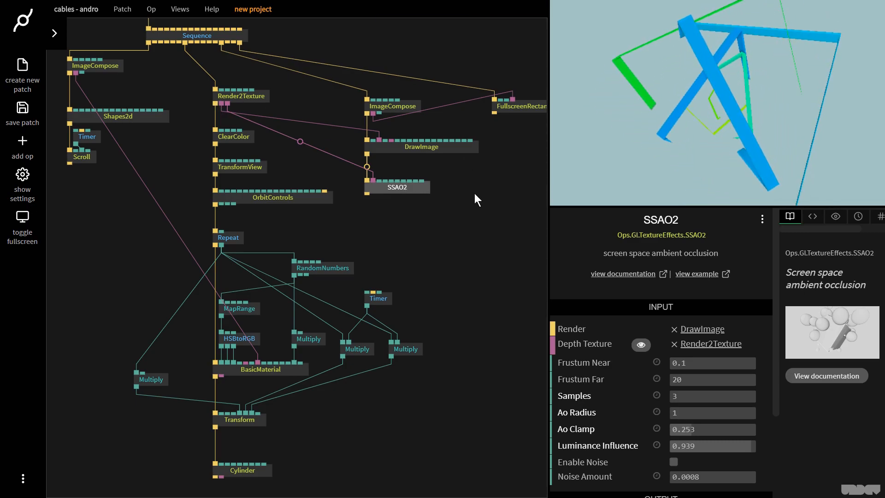
- Set the Repeat op's count to 16
{"action": "left_click", "coordinate": [236, 250]}
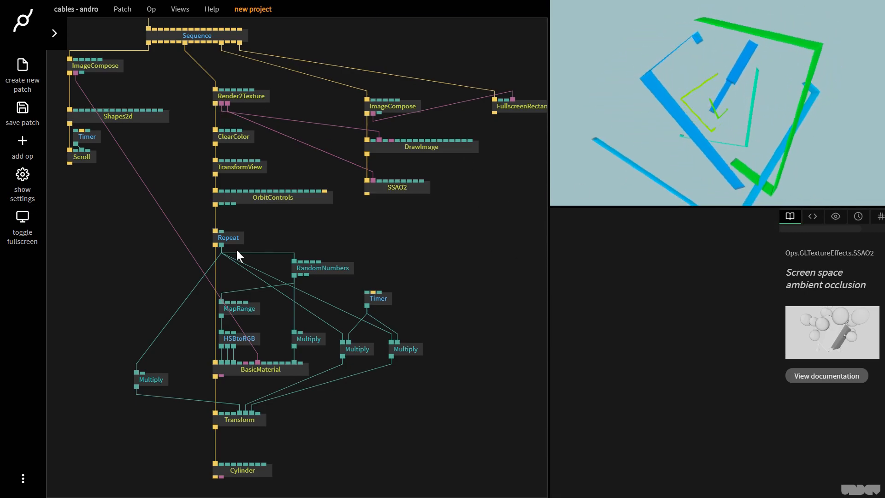
{"action": "left_click", "coordinate": [234, 238]}
{"action": "left_click", "coordinate": [687, 344]}
{"action": "type", "text": "1"}
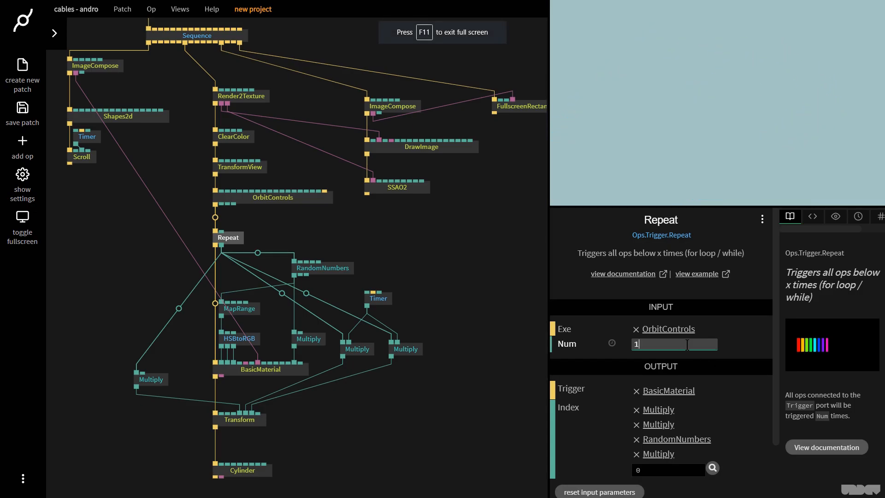
{"action": "type", "text": "6"}
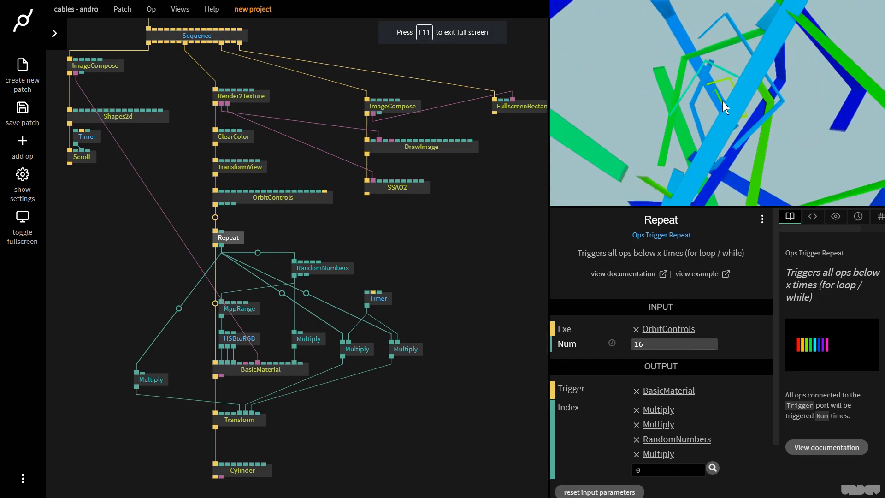
- Set the left Multiply's Number2 to 1 and disconnect its result from the Transform op
{"action": "left_click", "coordinate": [135, 384]}
{"action": "left_click", "coordinate": [682, 360]}
{"action": "type", "text": "1"}
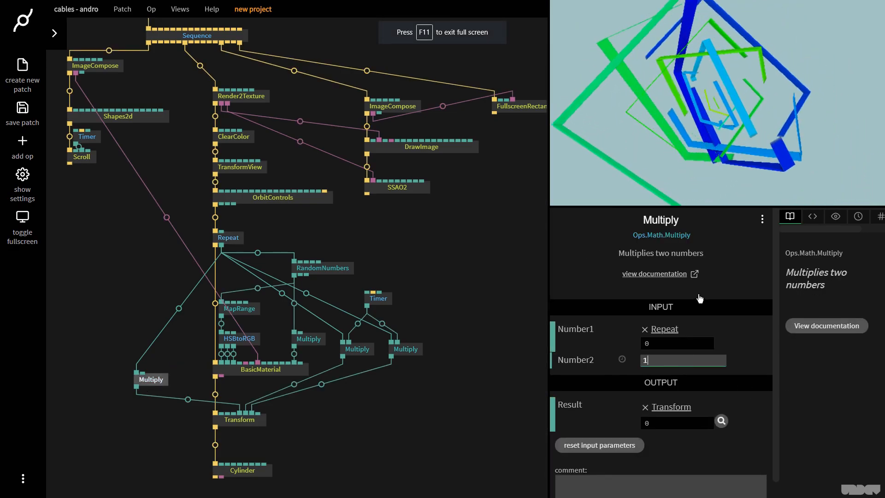
{"action": "left_click_drag", "start_coordinate": [694, 118], "coordinate": [788, 89]}
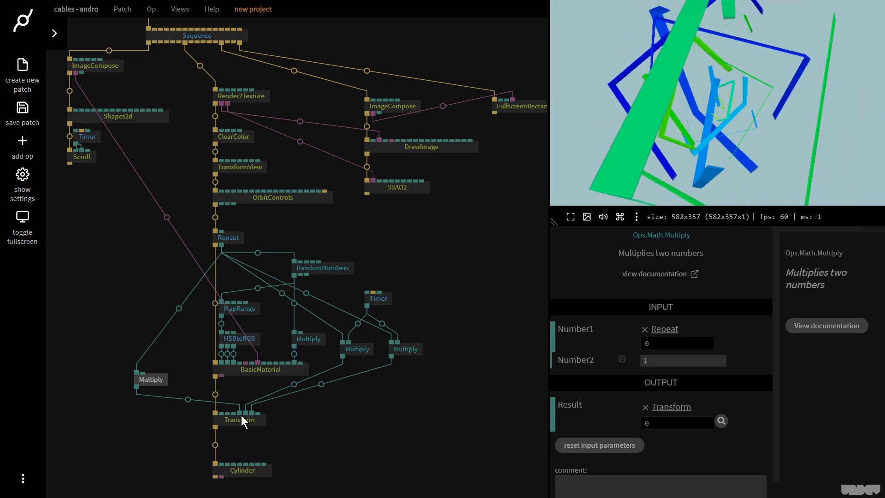
{"action": "left_click_drag", "start_coordinate": [239, 414], "coordinate": [170, 386]}
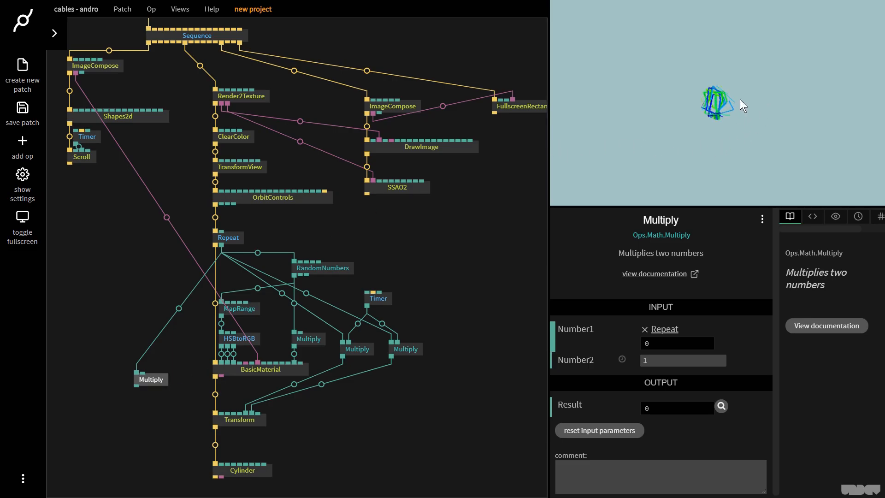
- Set TransformView's scale to 1.8
{"action": "left_click", "coordinate": [240, 168]}
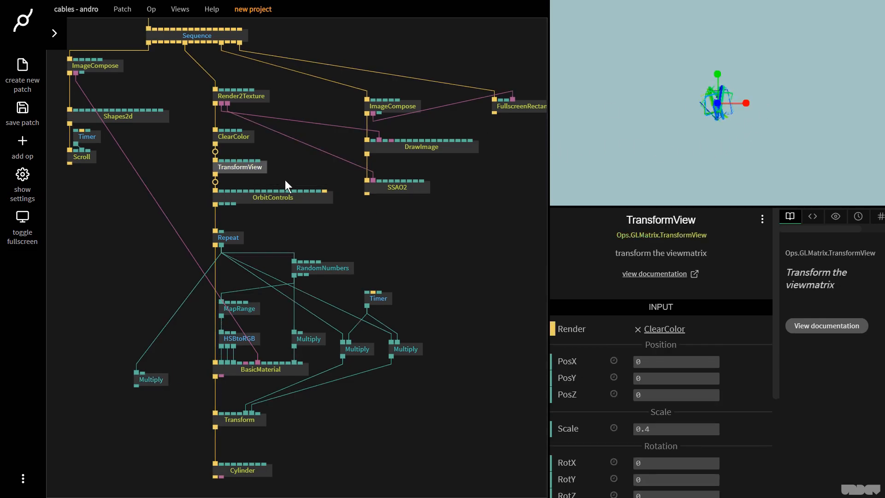
{"action": "left_click", "coordinate": [677, 431]}
{"action": "type", "text": "1"}
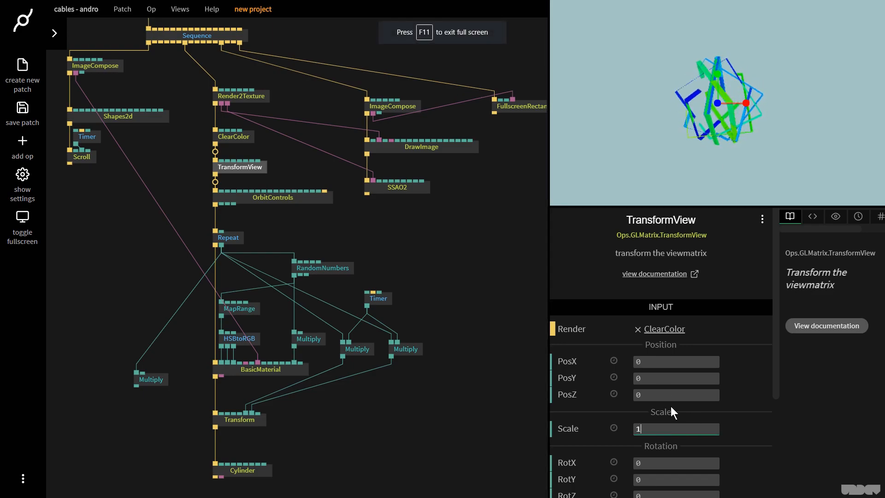
{"action": "type", "text": ".5"}
{"action": "key", "text": "BackSpace"}
{"action": "type", "text": "8"}
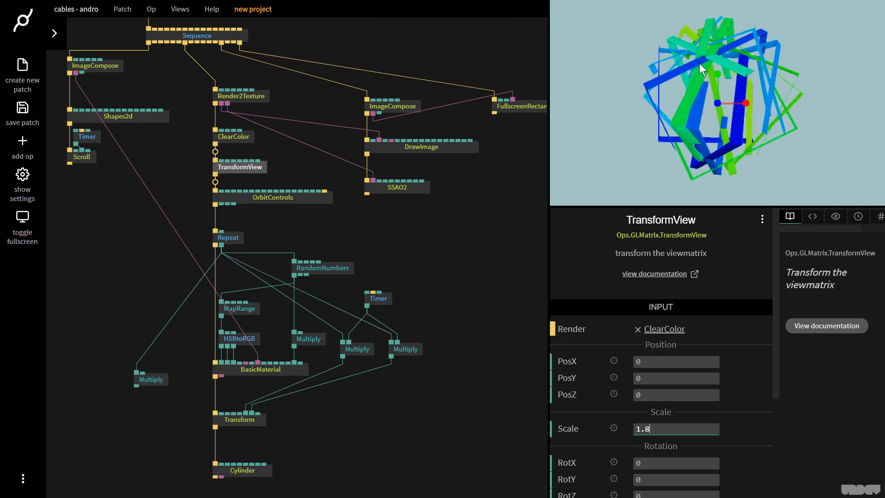
- Connect the left Multiply's result to the Transform op's scale input
{"action": "left_click_drag", "start_coordinate": [136, 387], "coordinate": [239, 417]}
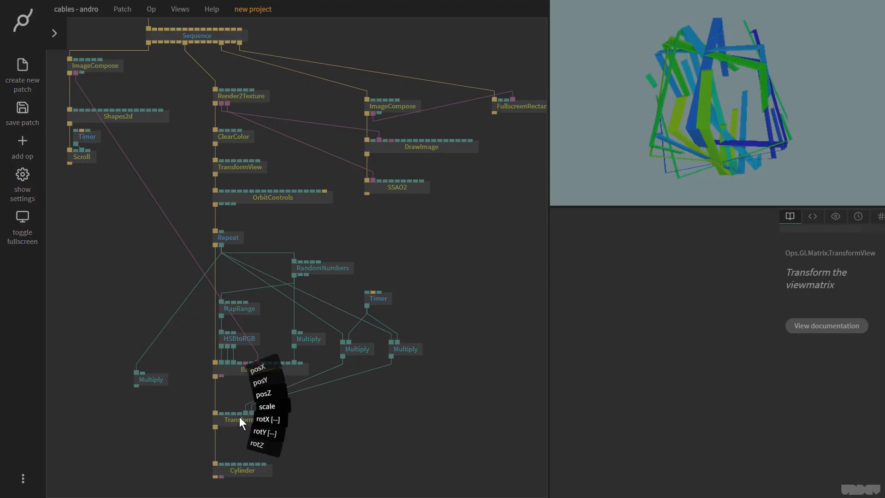
{"action": "left_click", "coordinate": [266, 406]}
- Lower TransformView's scale slightly
{"action": "left_click", "coordinate": [251, 169]}
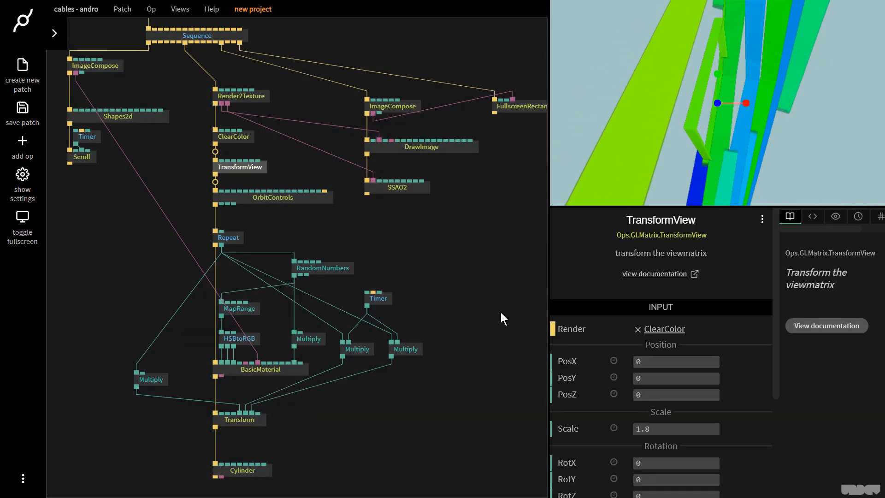
{"action": "left_click_drag", "start_coordinate": [698, 428], "coordinate": [647, 428]}
{"action": "left_click", "coordinate": [435, 251]}
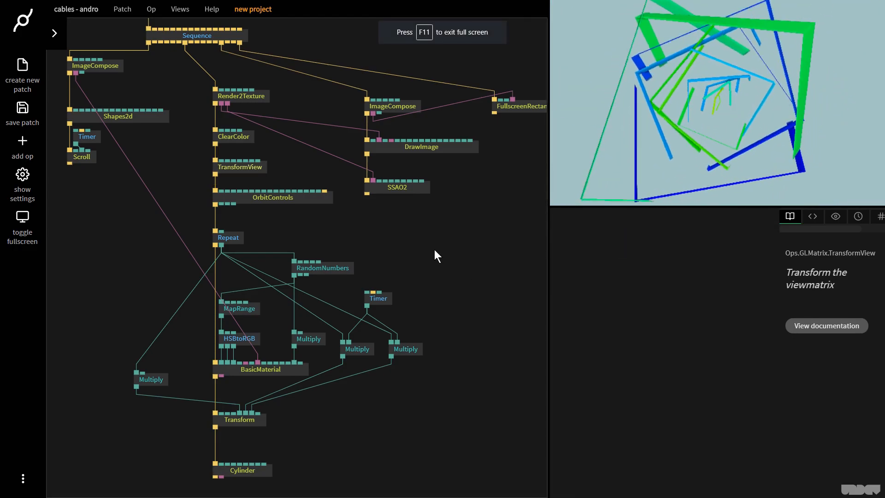
- Switch to the browser tab with the reference animation and back to the patch
{"action": "key", "text": "ctrl+Tab"}
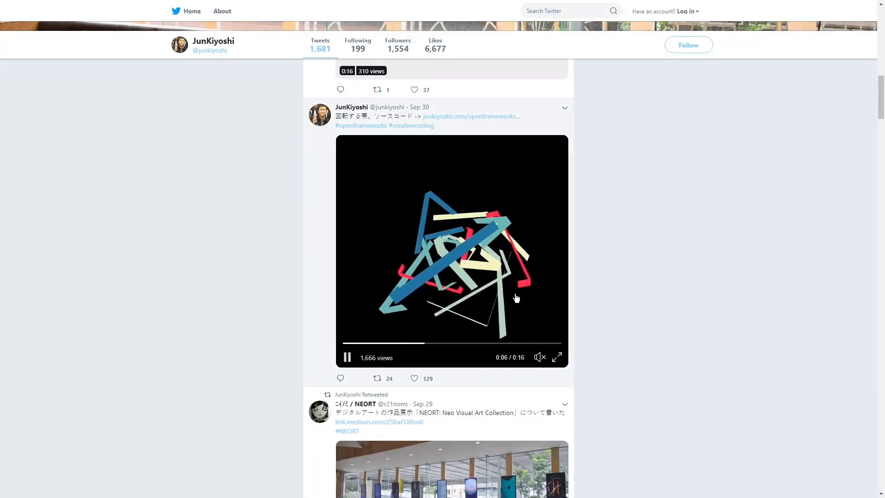
{"action": "key", "text": "ctrl+shift+Tab"}
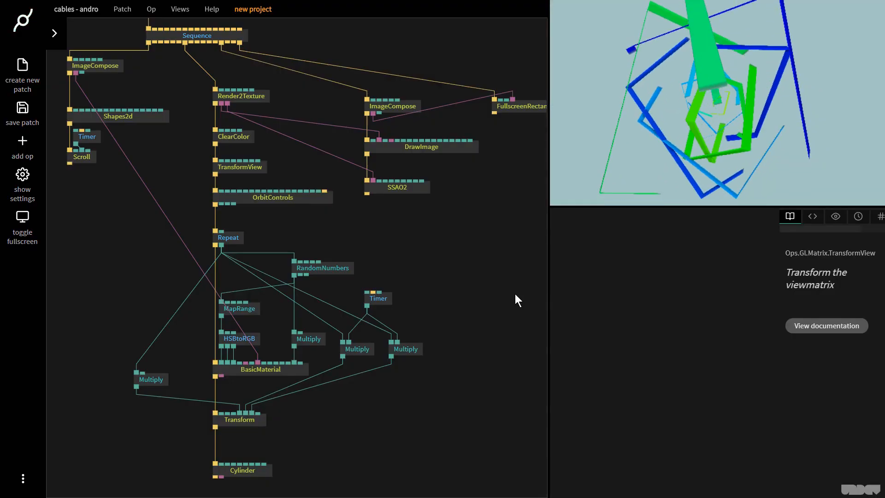
- Inspect the left Multiply op's inputs
{"action": "scroll", "coordinate": [187, 192], "scroll_direction": "down", "scroll_amount": 3}
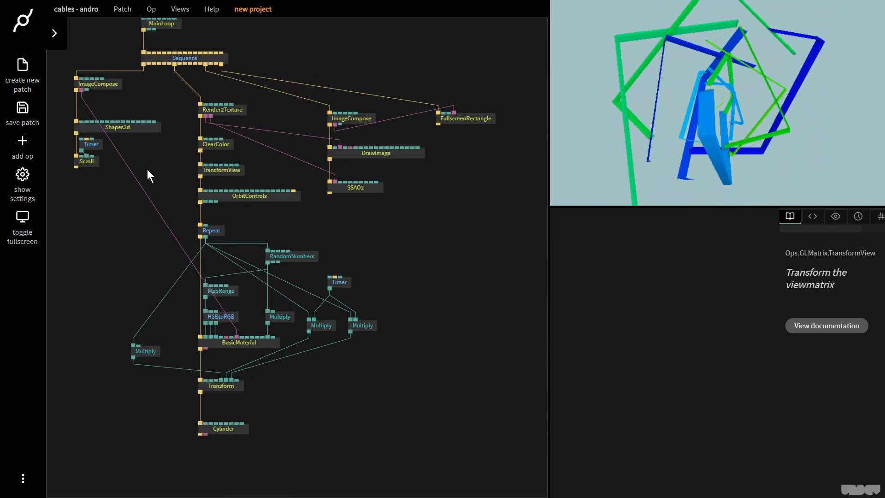
{"action": "left_click", "coordinate": [146, 351]}
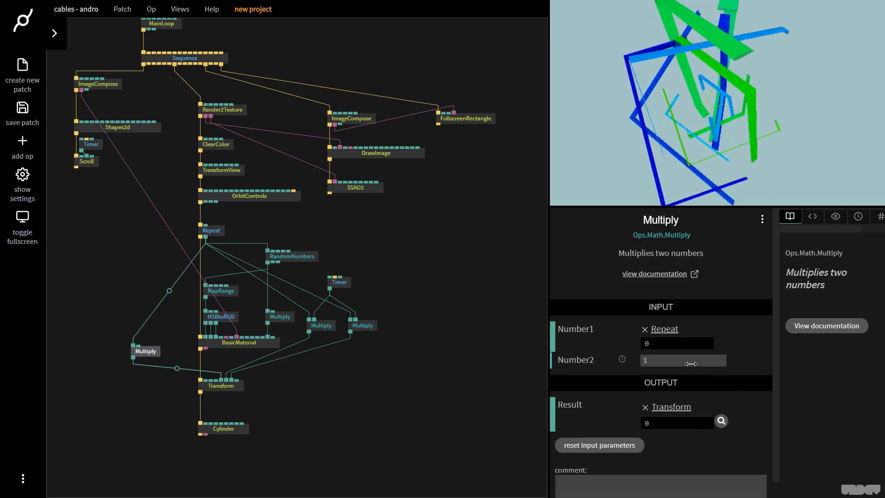
{"action": "left_click", "coordinate": [449, 245]}
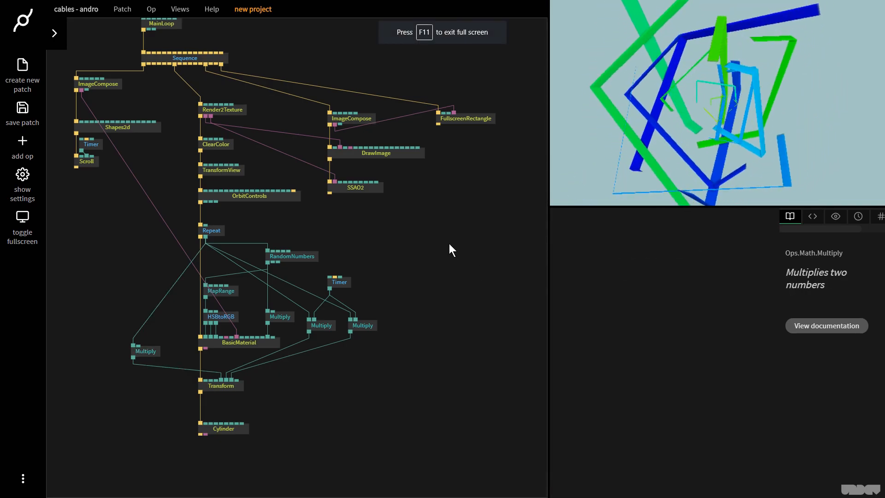